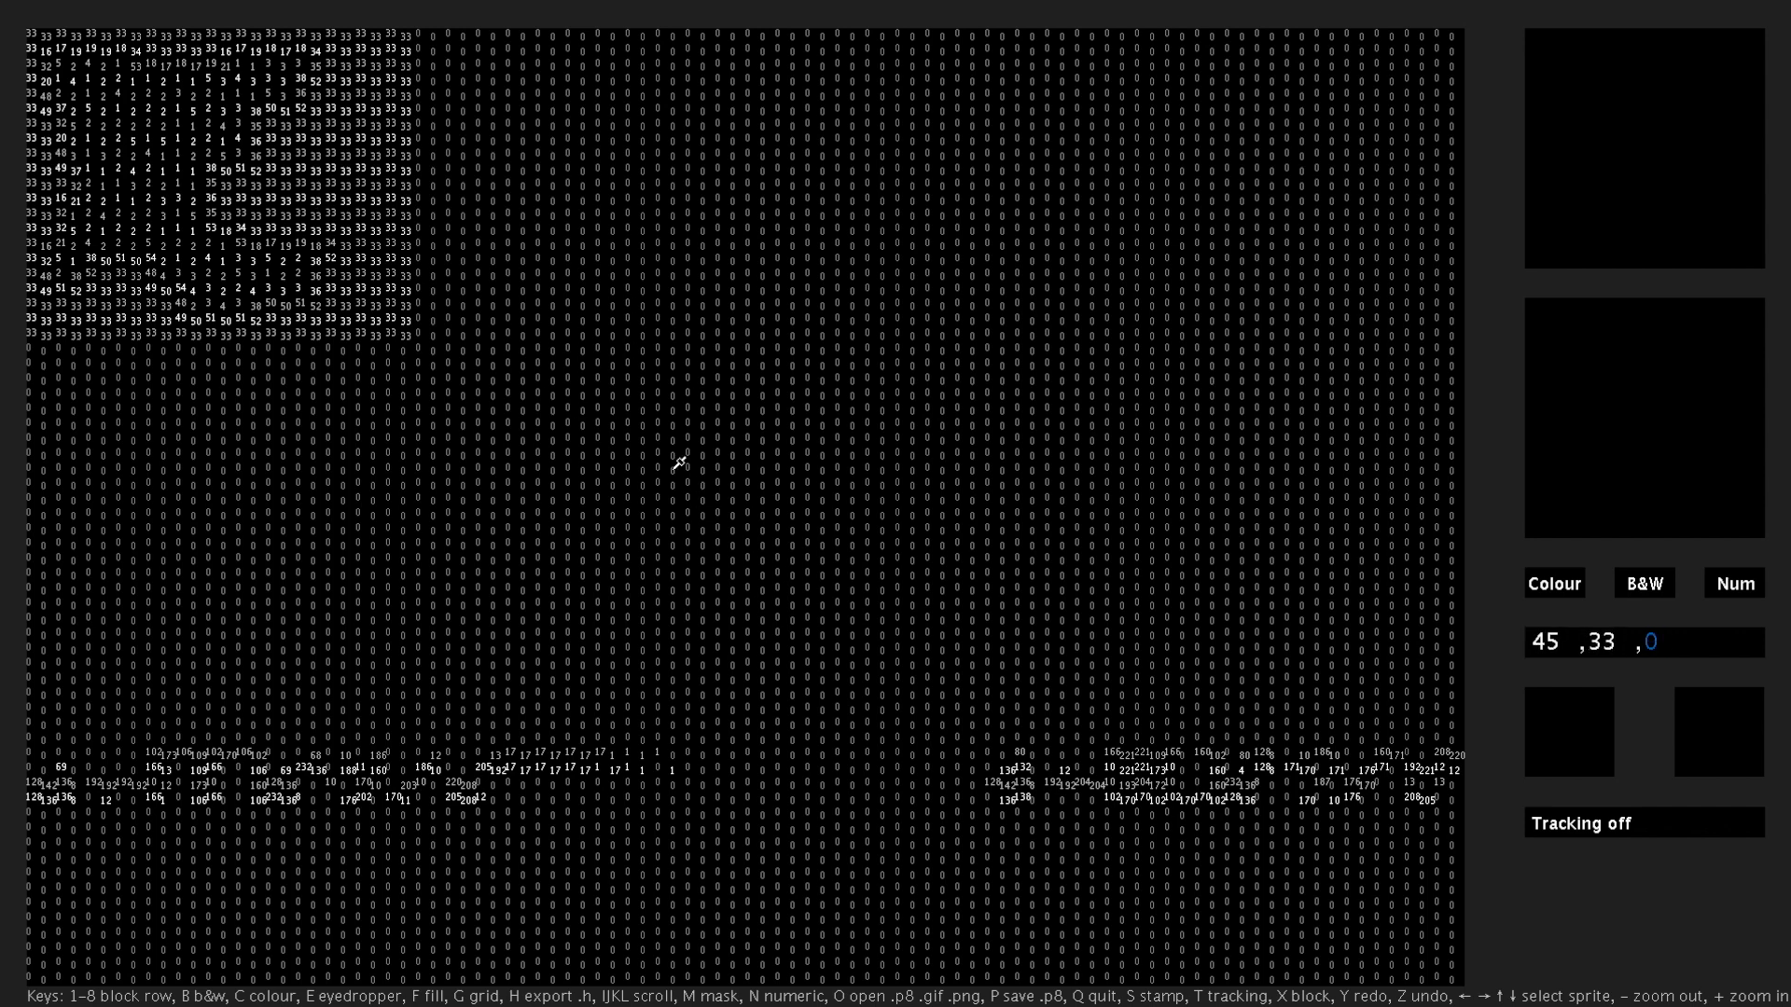
- Open the adventure.png file from the shared folder
{"action": "key", "text": "o"}
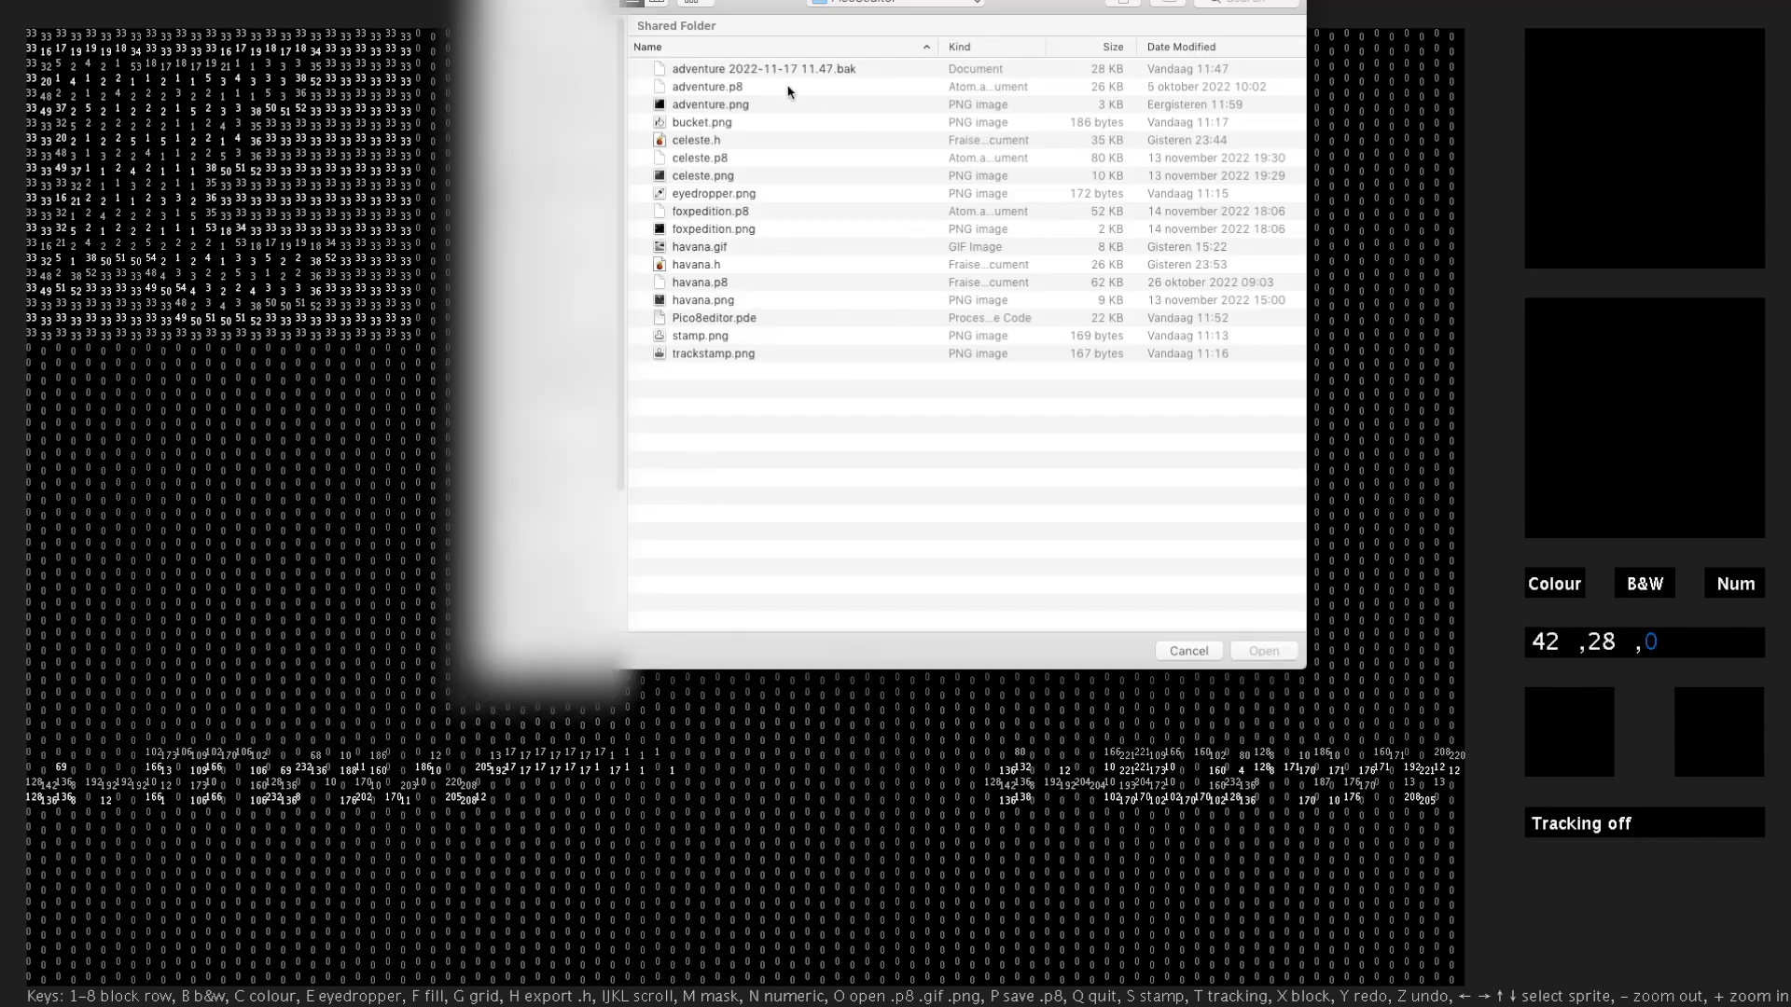
{"action": "double_click", "coordinate": [735, 112]}
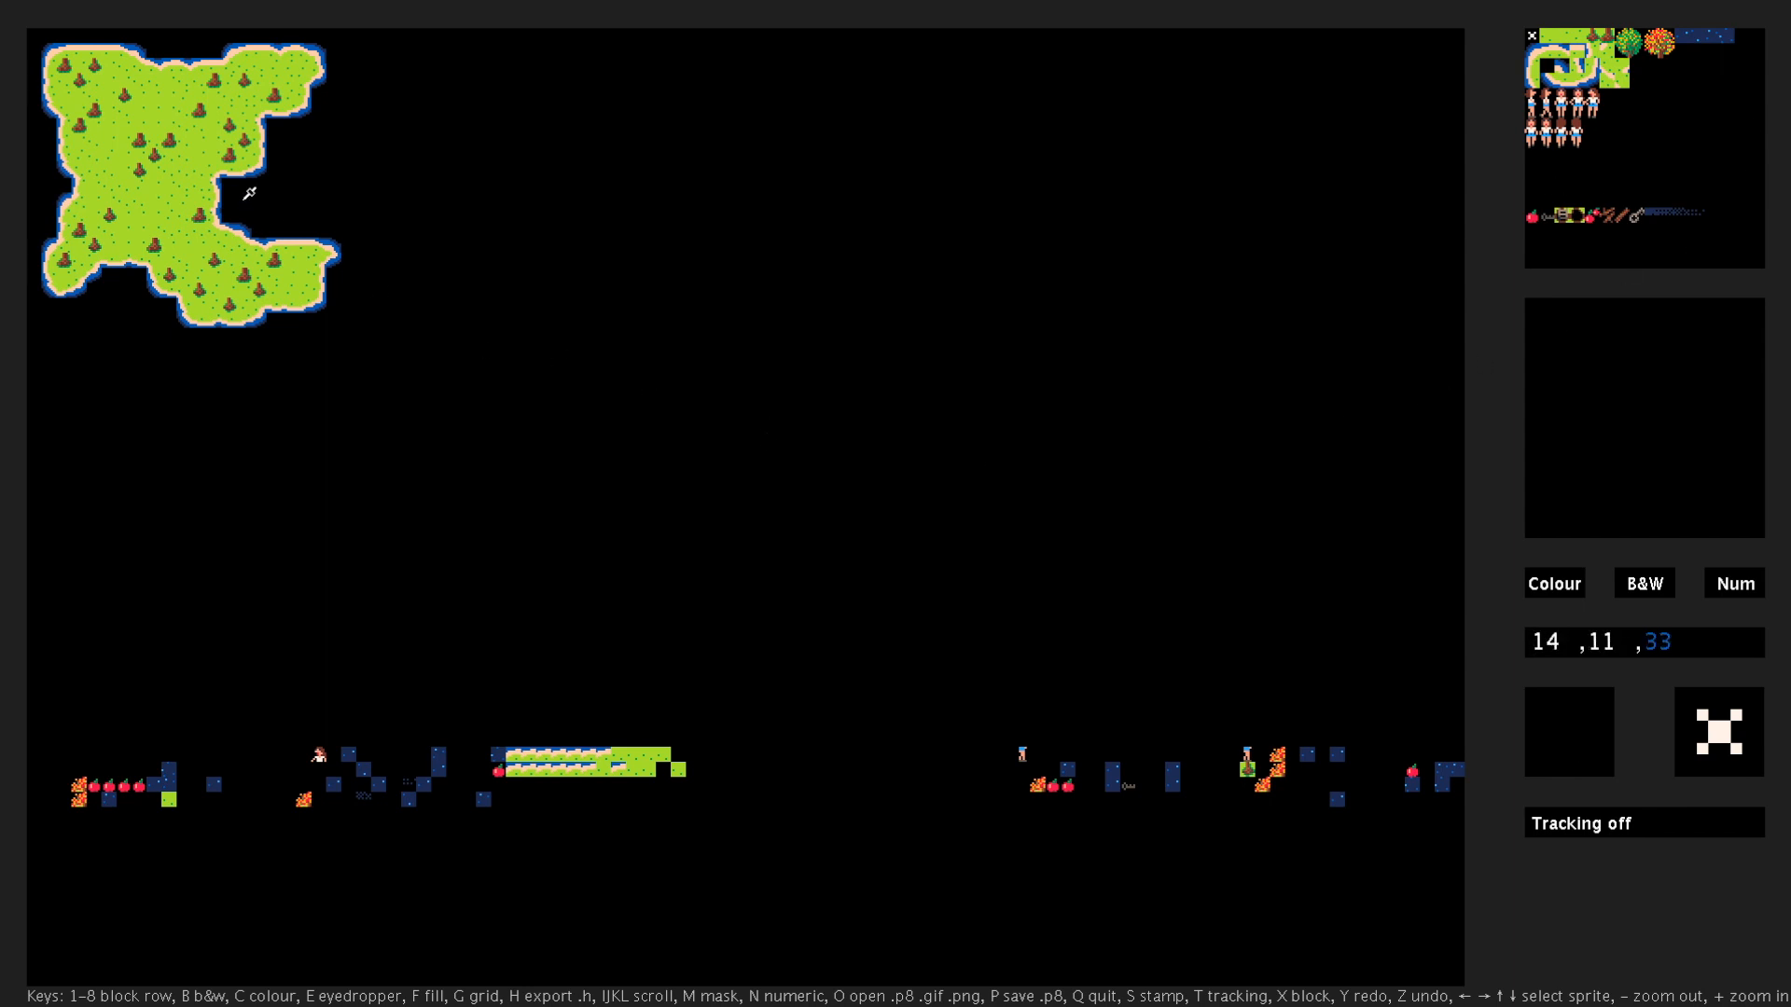
- Sample a grass tile (2) from the existing island and paint a new grass landmass in the empty area east of it
{"action": "left_click", "coordinate": [174, 192]}
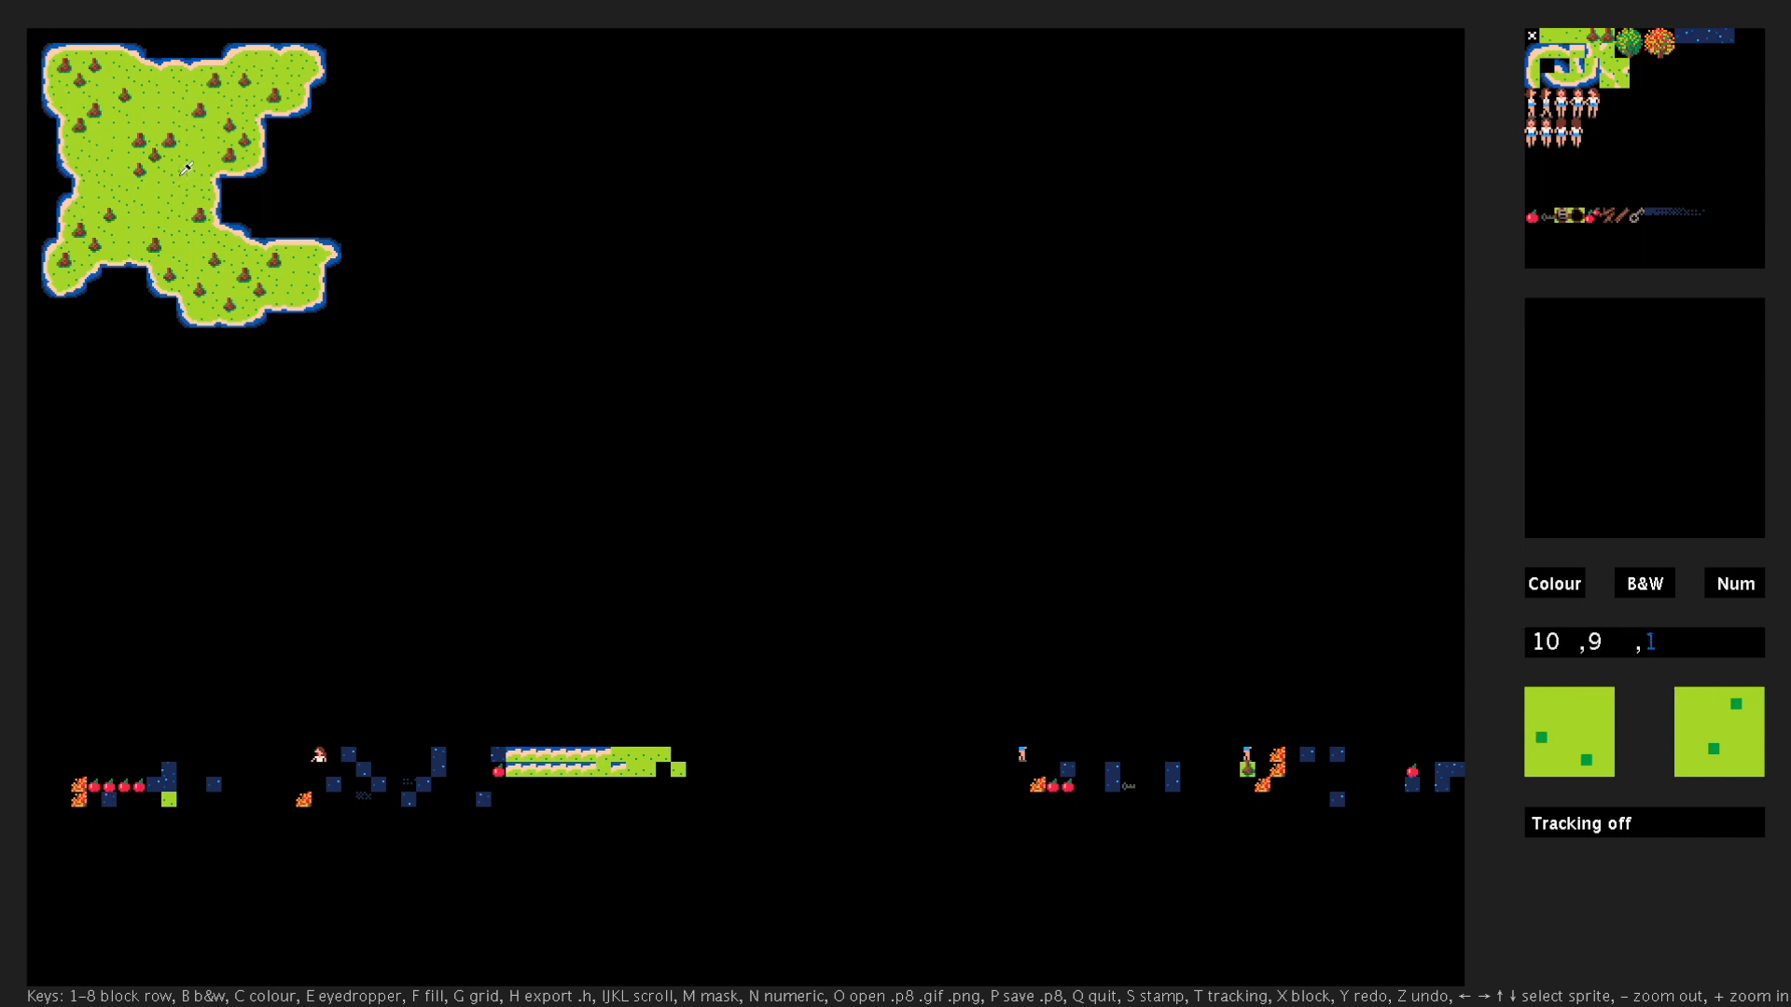
{"action": "left_click", "coordinate": [184, 177]}
{"action": "left_click", "coordinate": [159, 211]}
{"action": "left_click", "coordinate": [694, 360]}
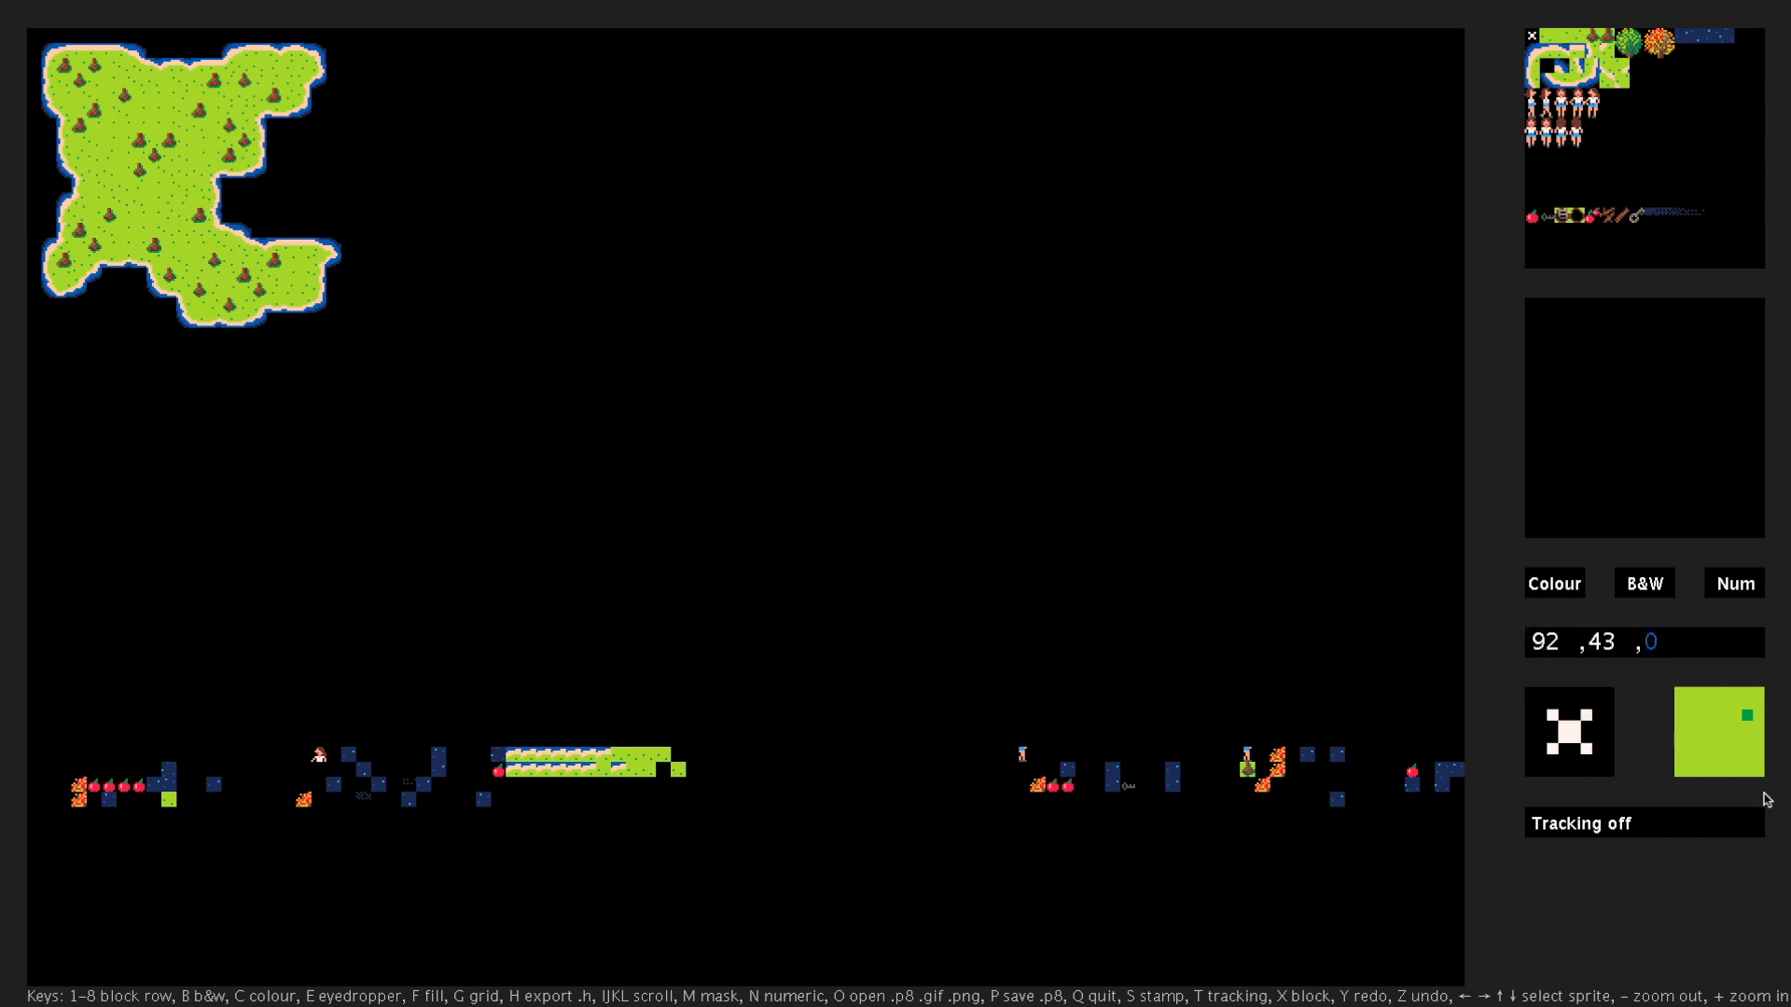
{"action": "left_click", "coordinate": [430, 256]}
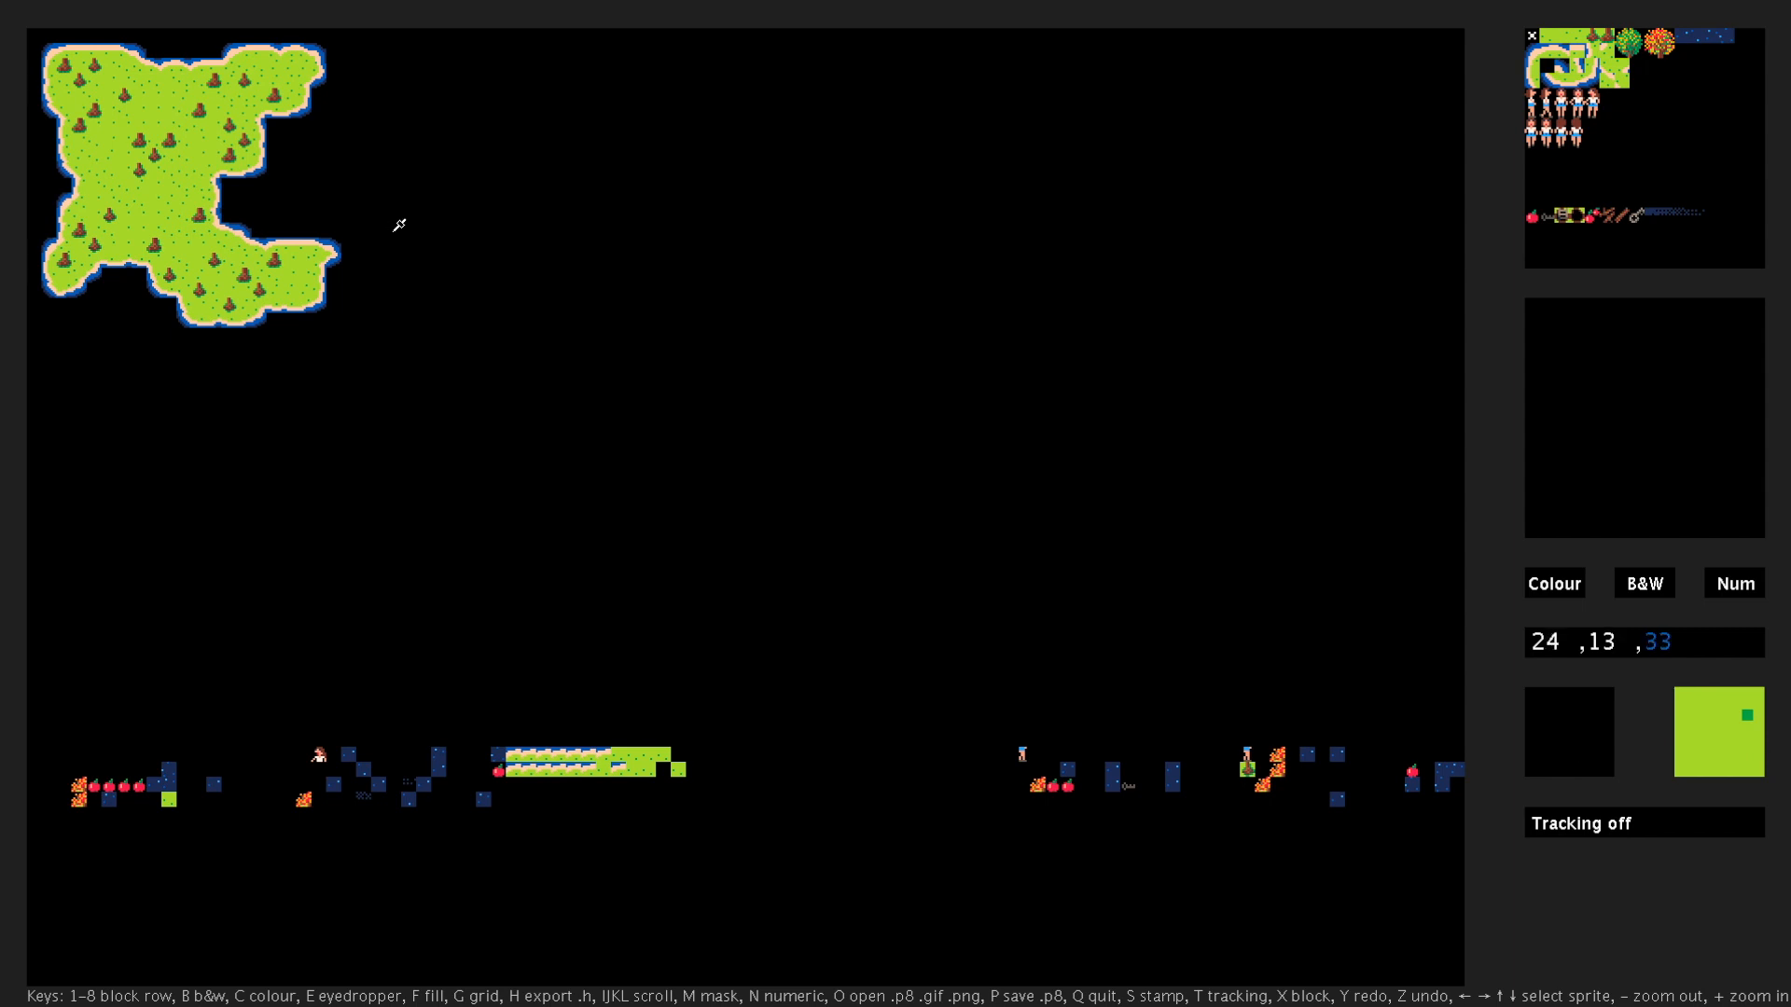
{"action": "mouse_move", "coordinate": [398, 221]}
{"action": "left_mouse_down"}
{"action": "mouse_move", "coordinate": [532, 177]}
{"action": "mouse_move", "coordinate": [443, 223]}
{"action": "mouse_move", "coordinate": [483, 245]}
{"action": "left_mouse_up"}
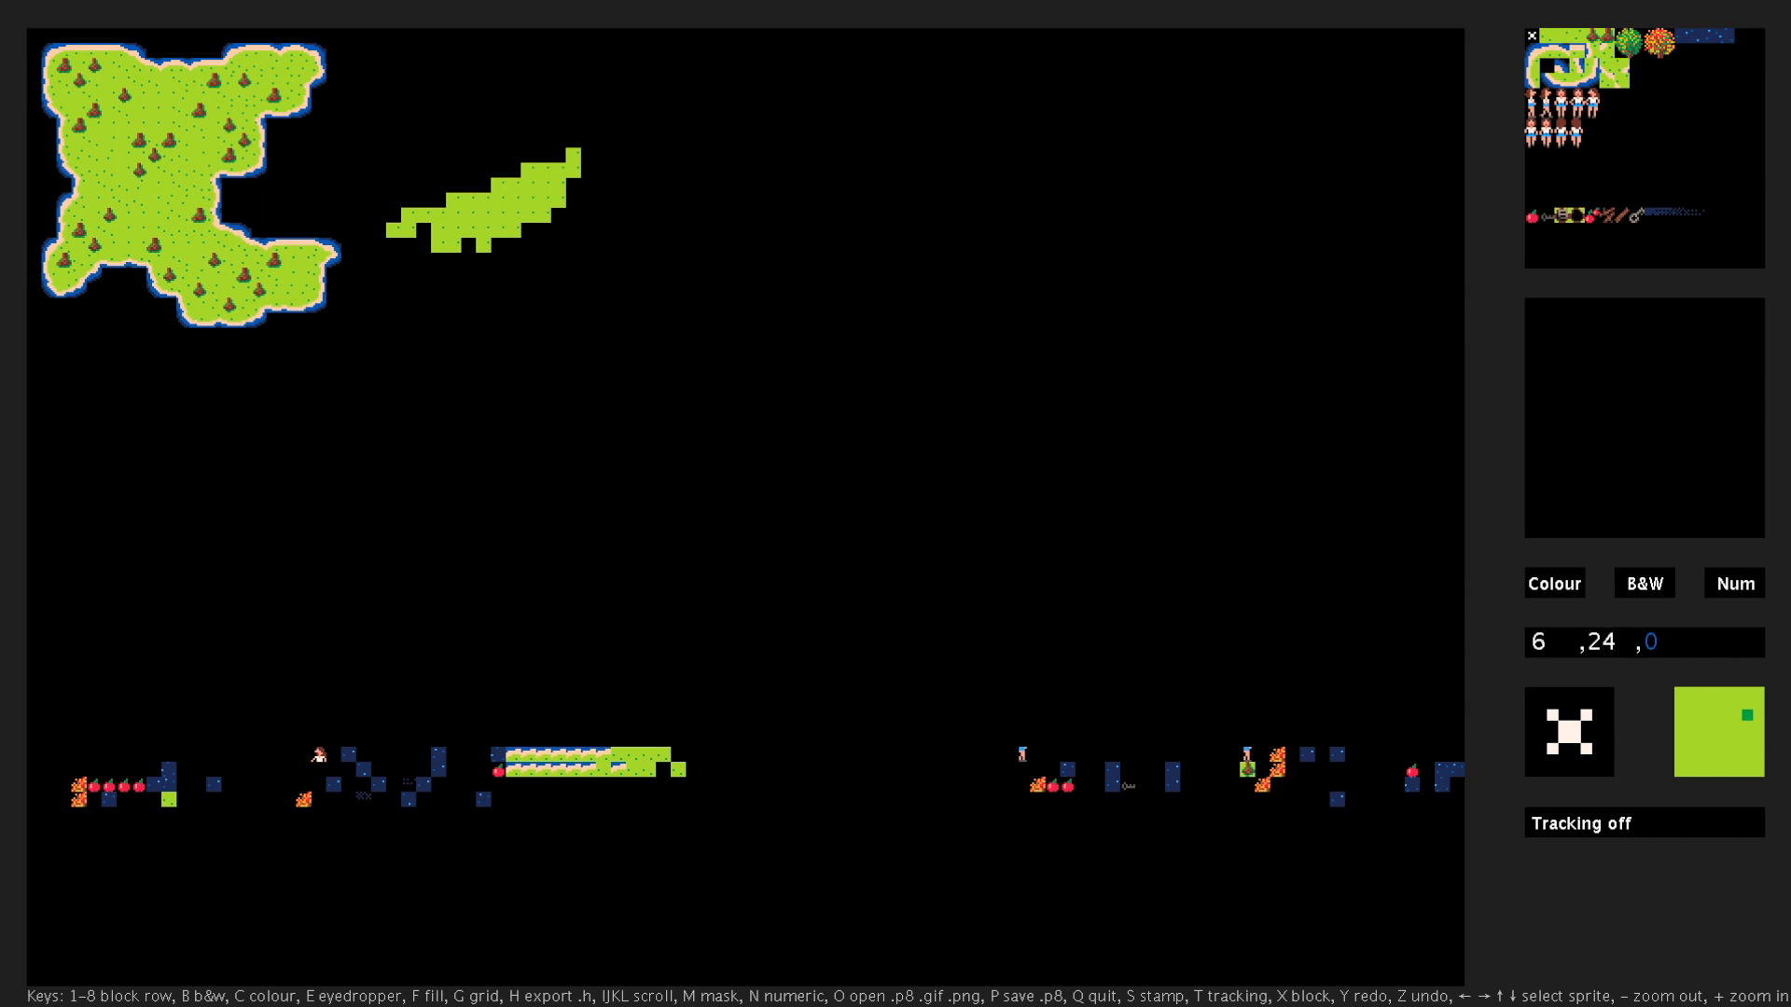
{"action": "key", "text": "plus"}
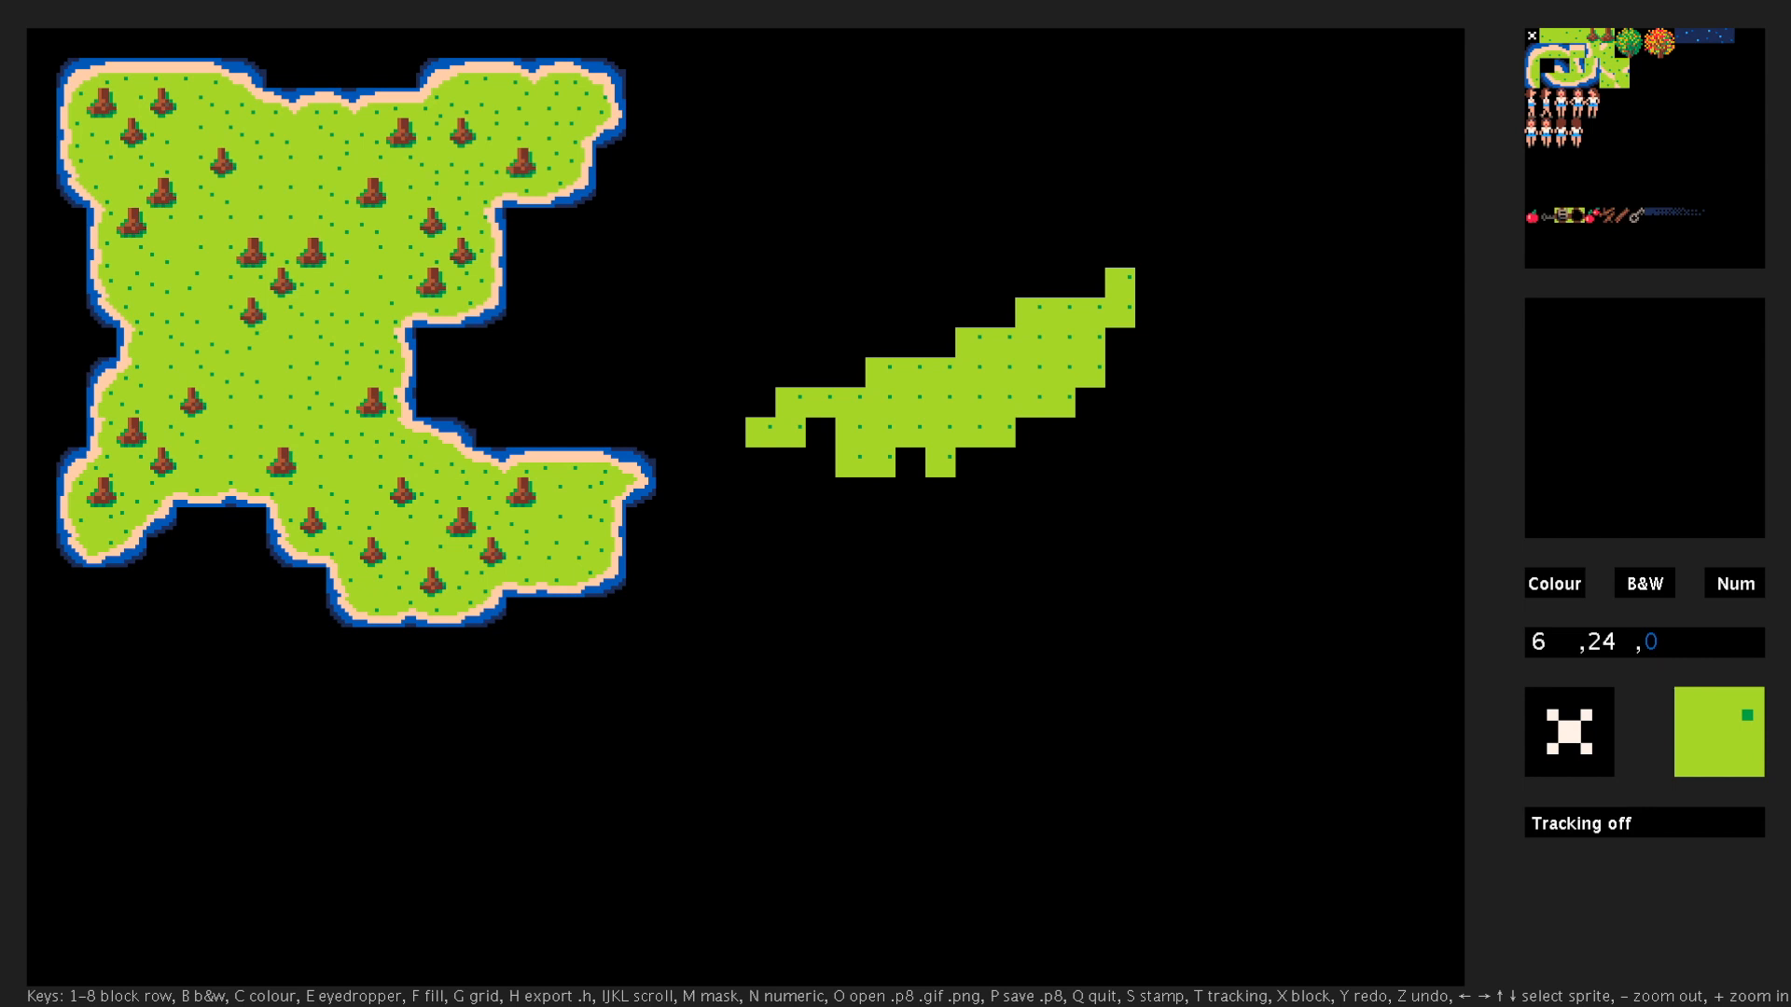
{"action": "key", "text": "plus"}
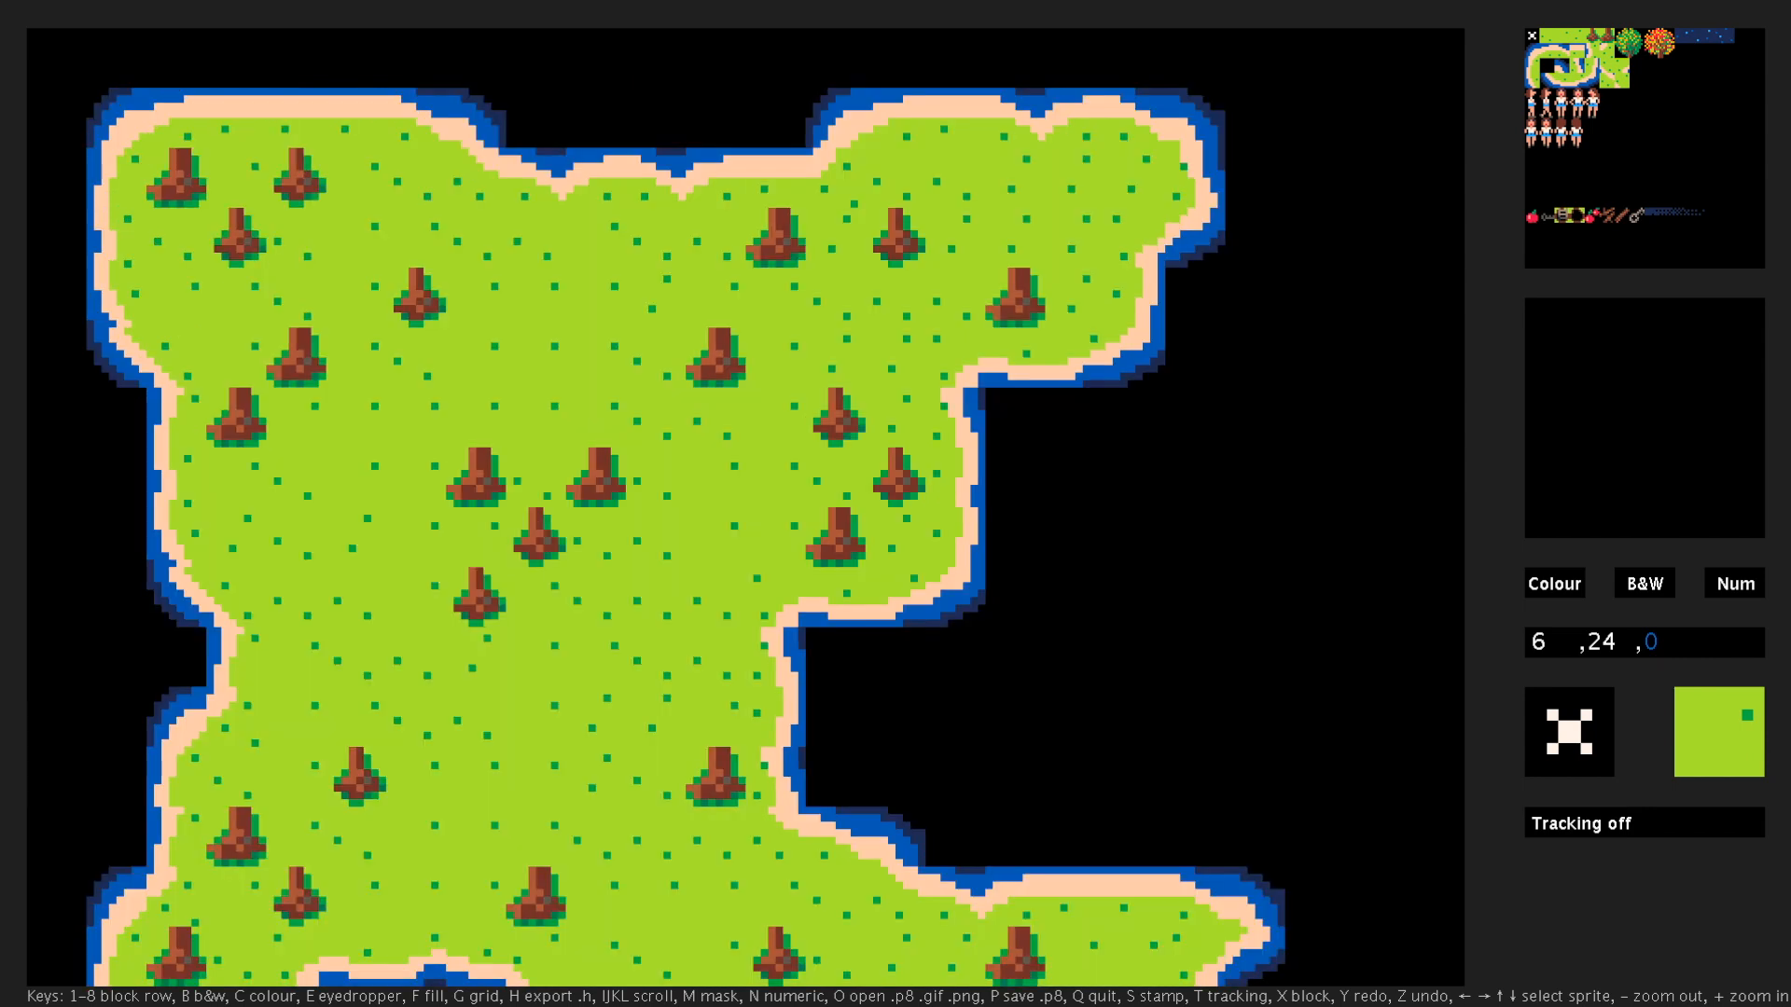
{"action": "key", "text": "minus"}
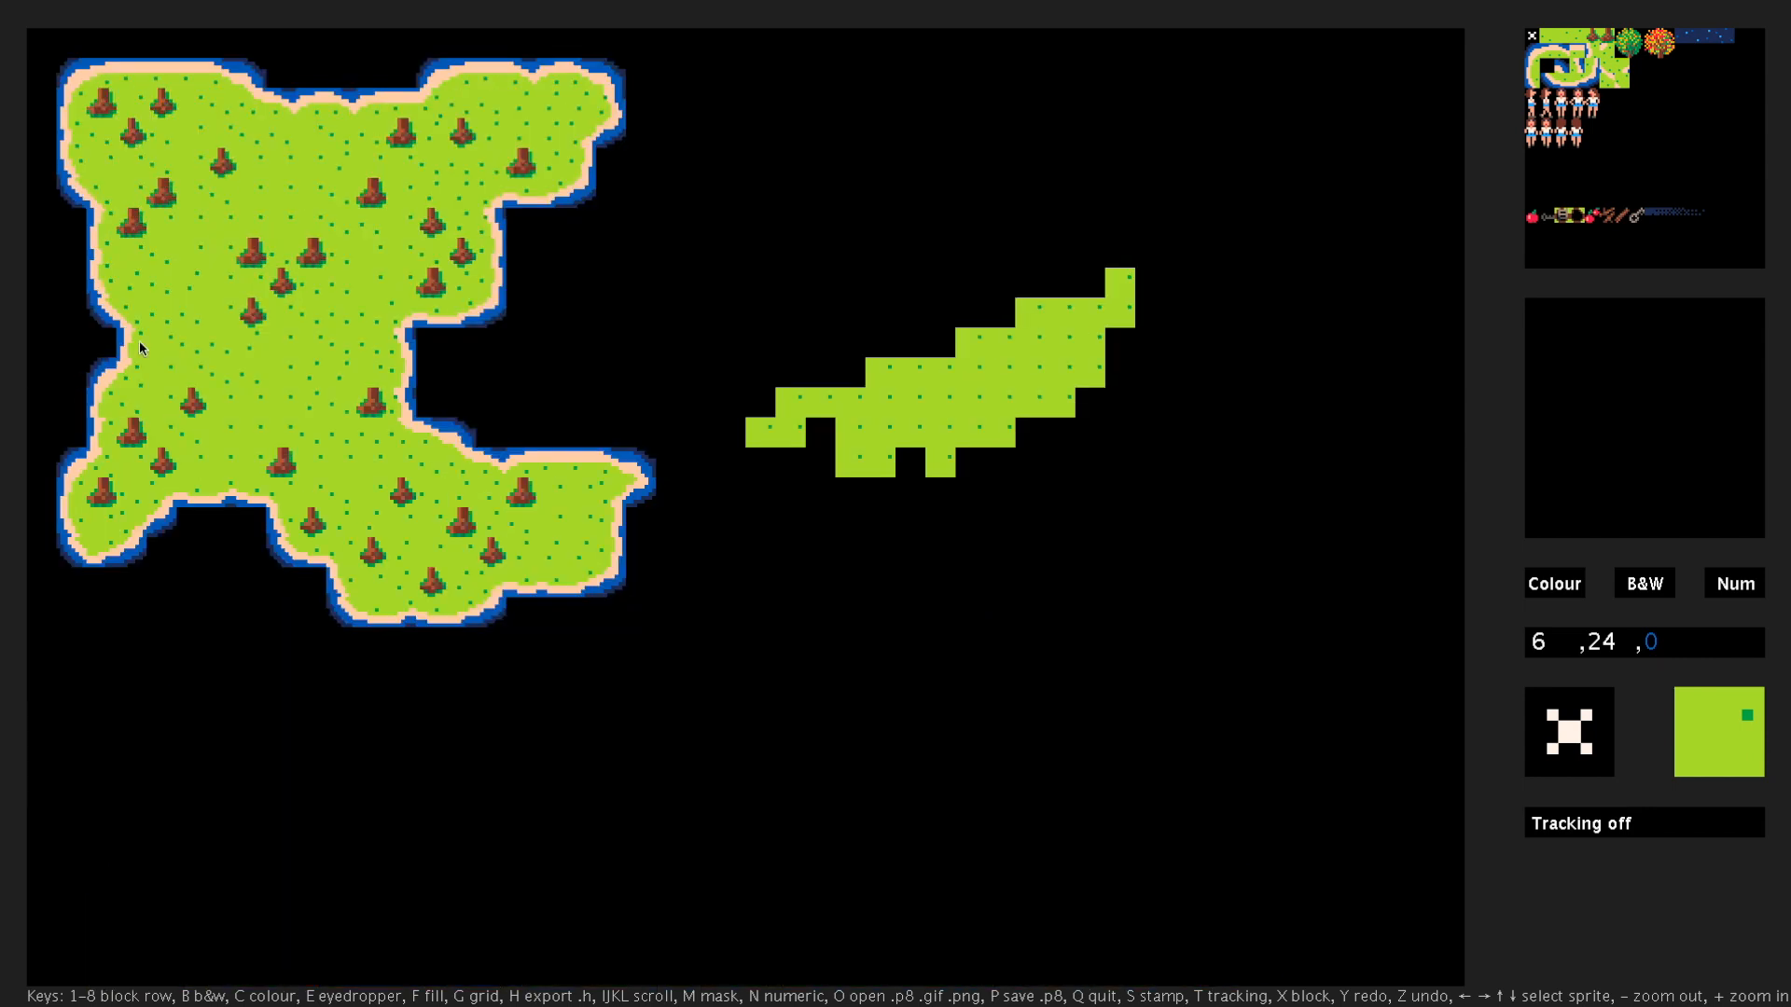
{"action": "mouse_move", "coordinate": [820, 431]}
{"action": "left_mouse_down"}
{"action": "mouse_move", "coordinate": [985, 452]}
{"action": "mouse_move", "coordinate": [1049, 410]}
{"action": "mouse_move", "coordinate": [863, 331]}
{"action": "mouse_move", "coordinate": [907, 322]}
{"action": "mouse_move", "coordinate": [865, 304]}
{"action": "mouse_move", "coordinate": [995, 307]}
{"action": "left_mouse_up"}
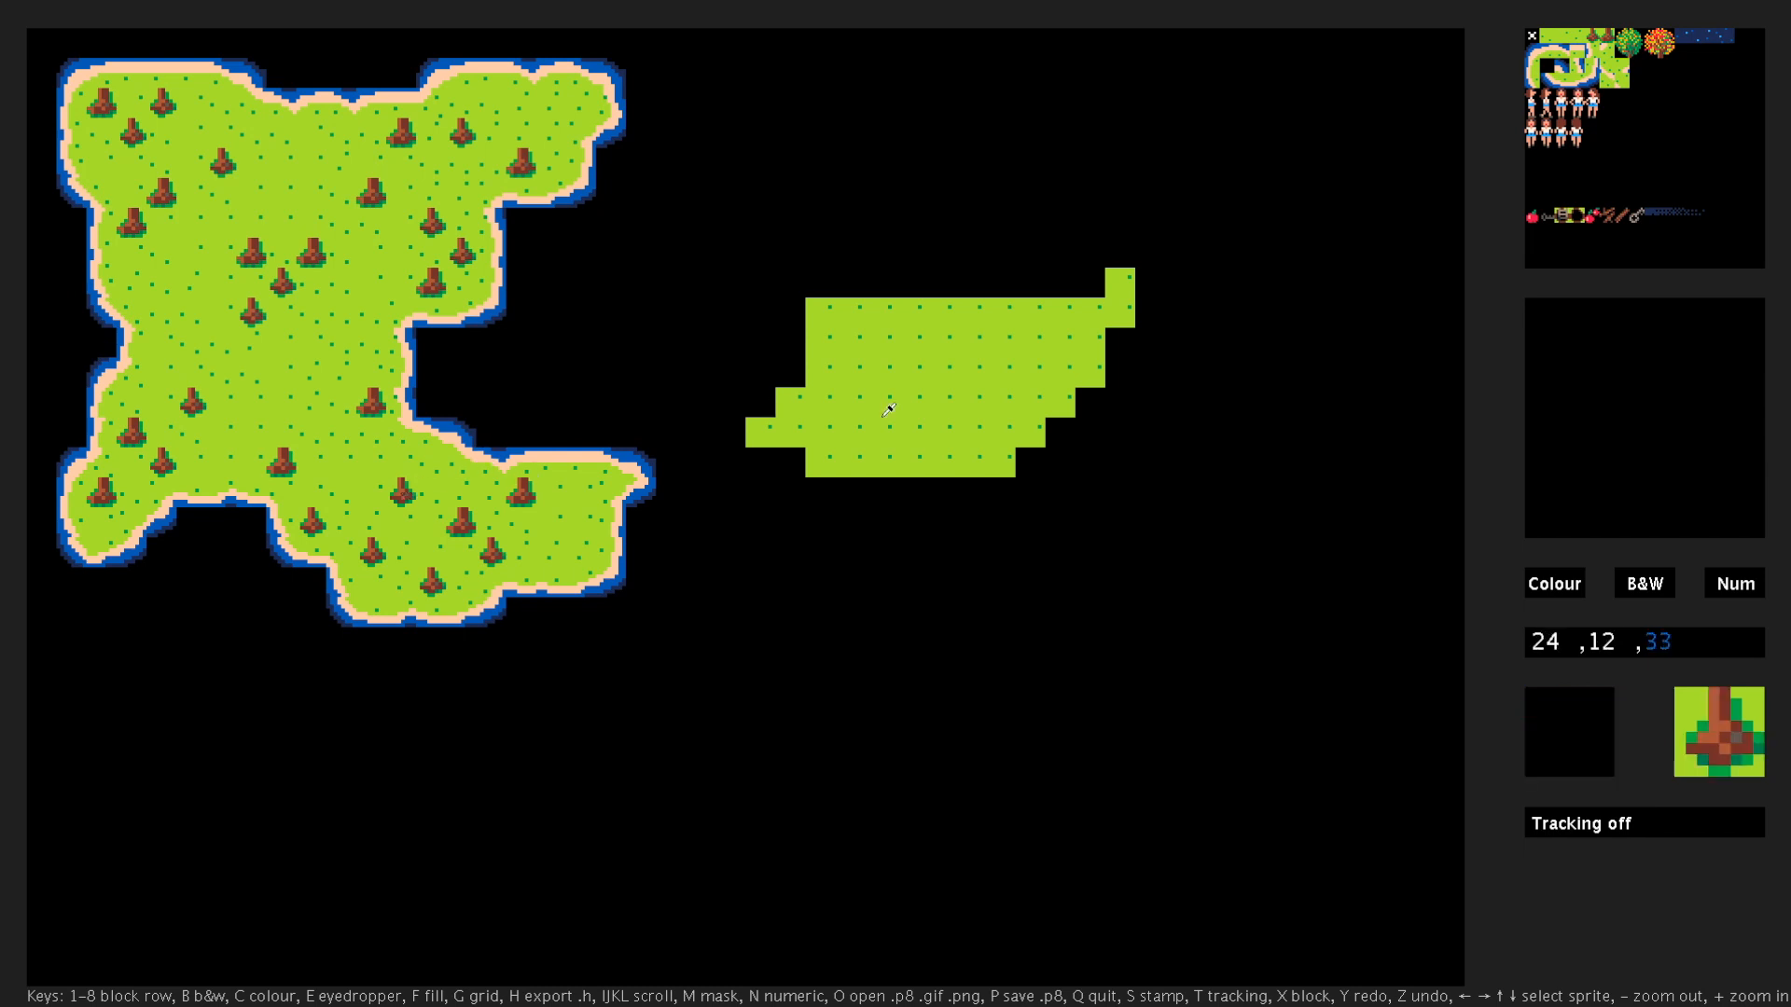
- Sample the tree stump tile (4) from the existing island and stamp five of them across the new landmass
{"action": "left_click", "coordinate": [405, 495]}
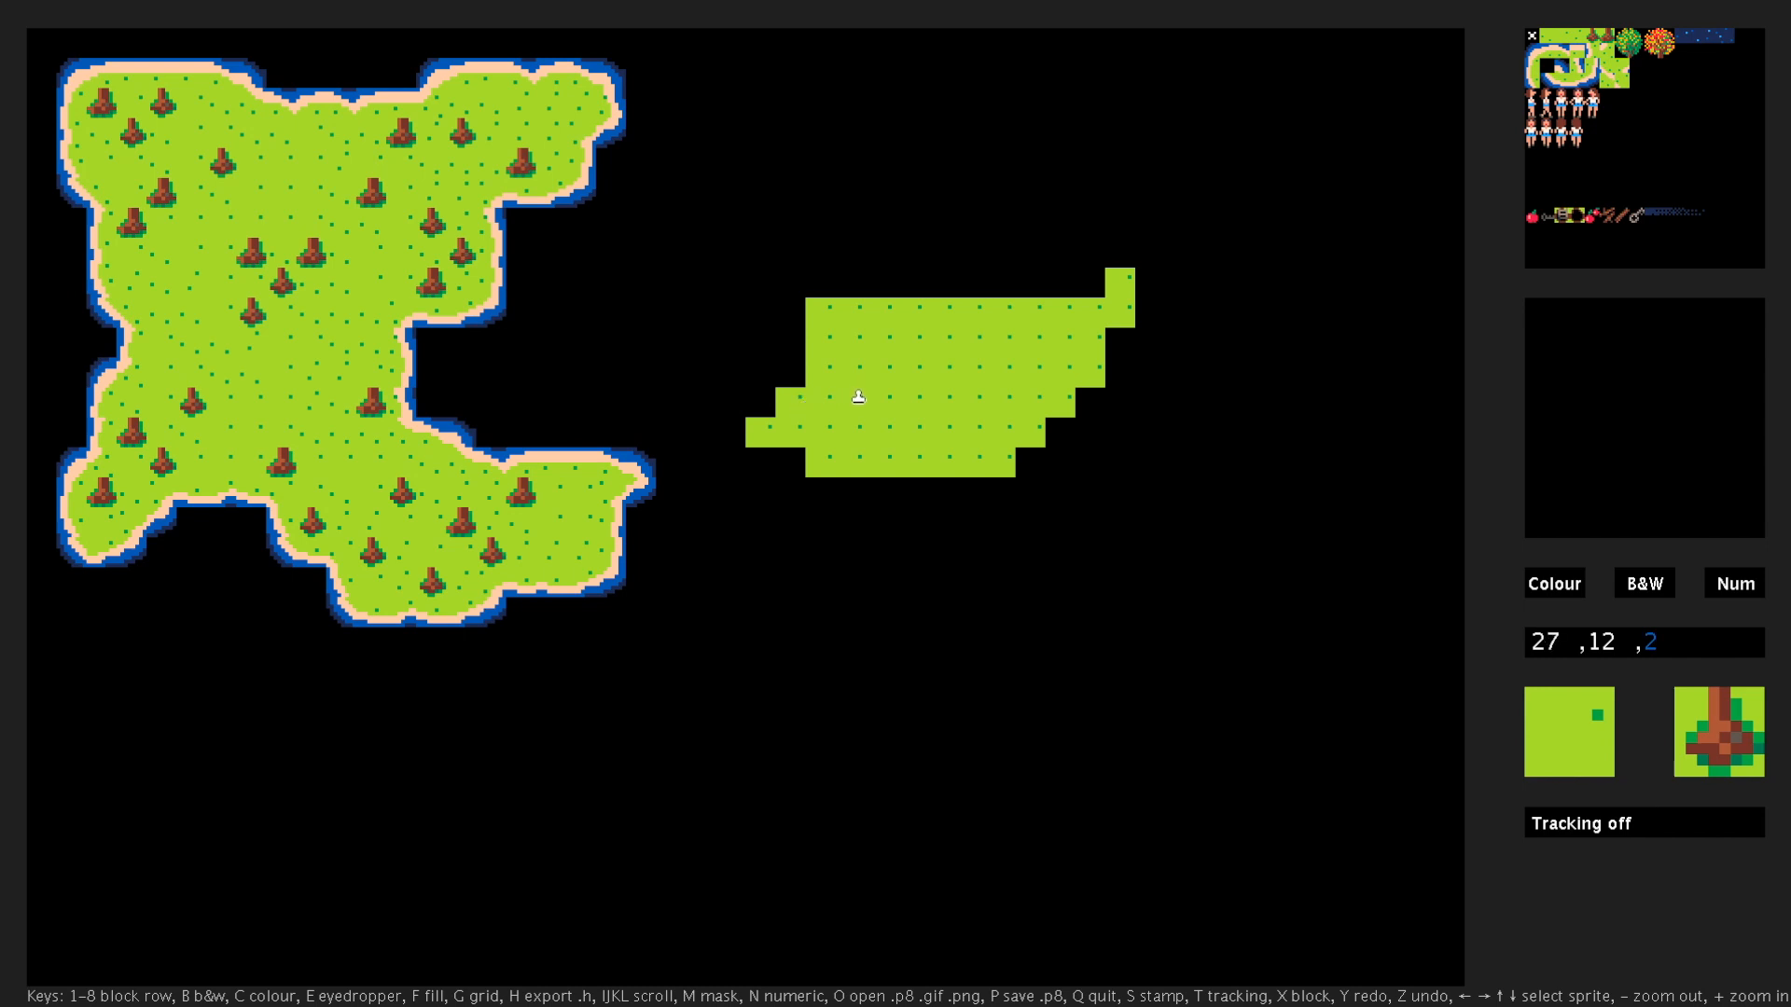
{"action": "left_click", "coordinate": [856, 399]}
{"action": "left_click", "coordinate": [914, 372]}
{"action": "left_click", "coordinate": [1031, 343]}
{"action": "left_click", "coordinate": [972, 401]}
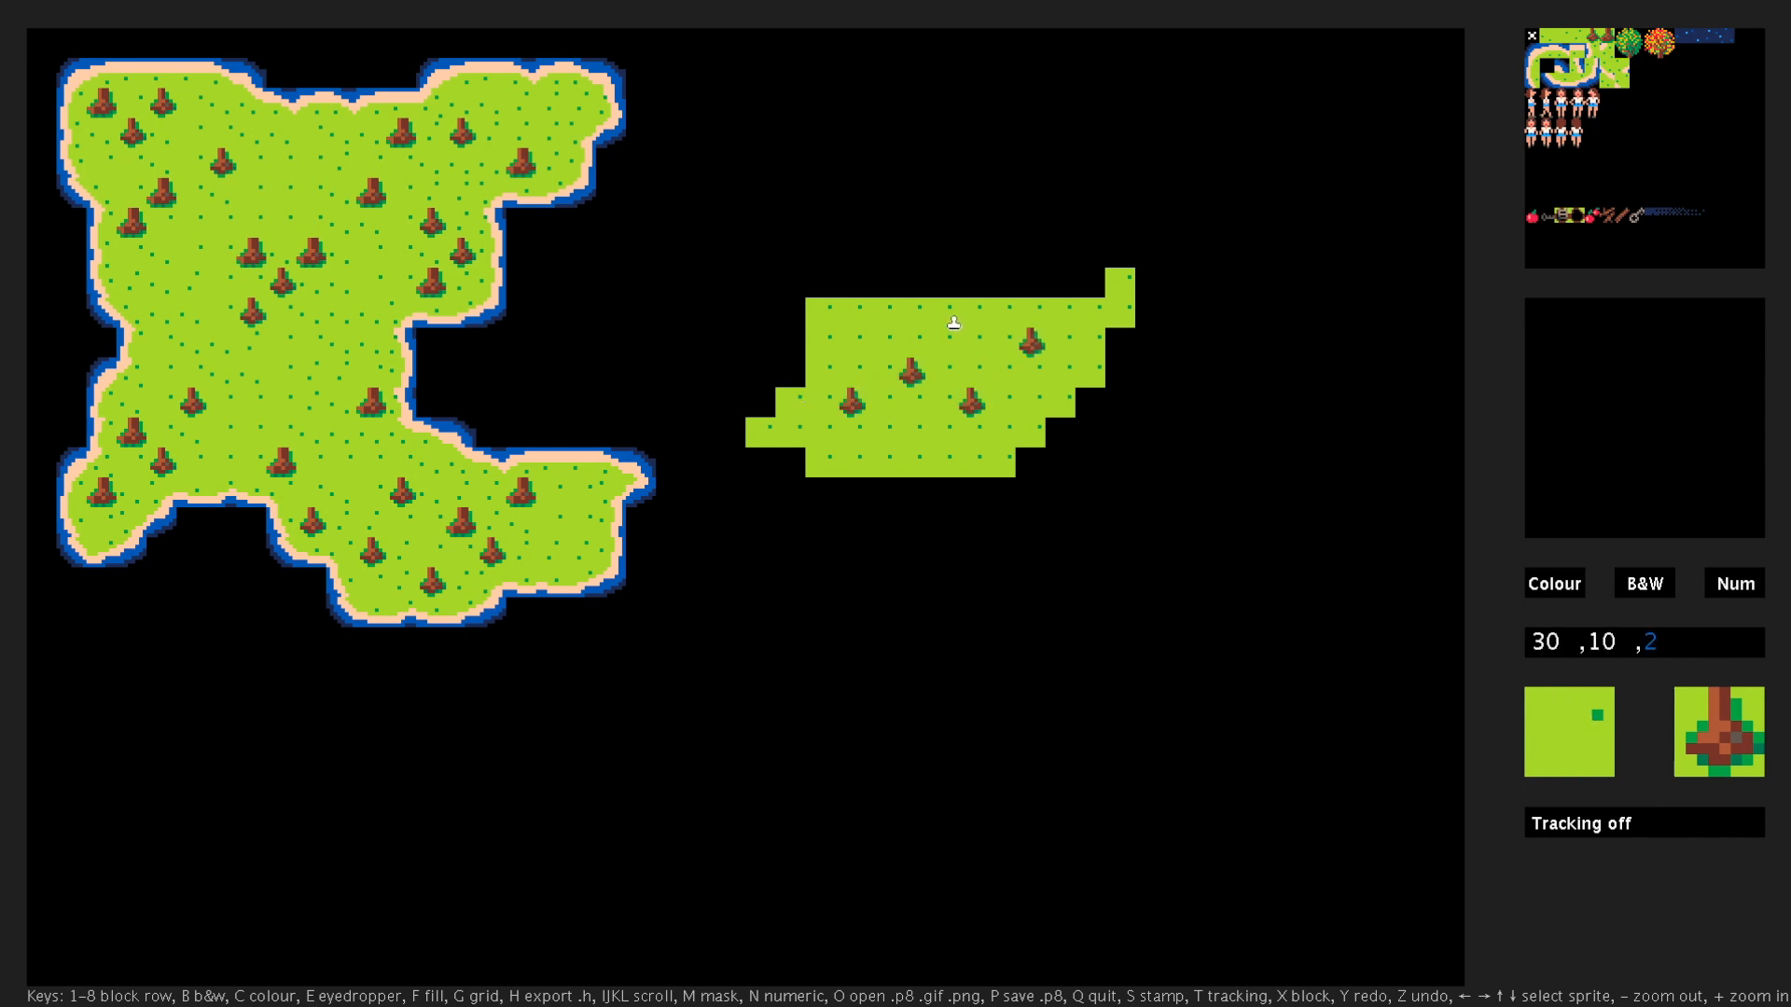
{"action": "left_click", "coordinate": [942, 342]}
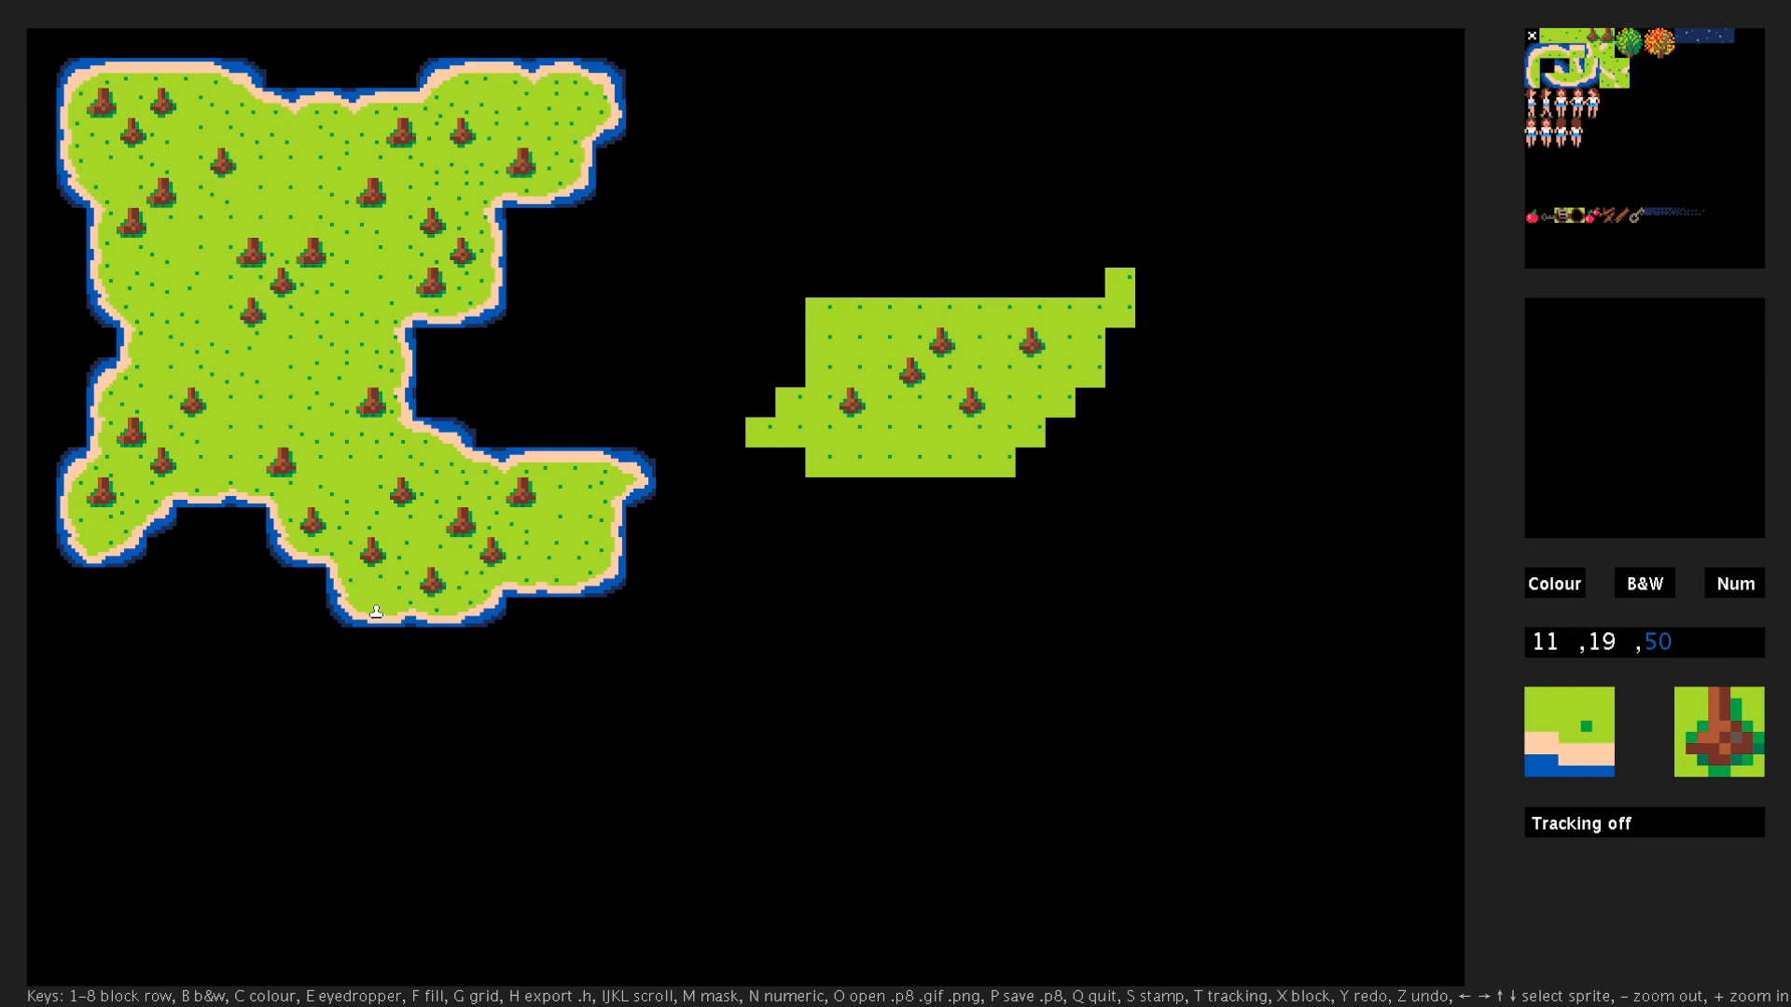
- Copy the existing island's southern coastline onto the new landmass's south and southeast edges, with tracking anchored at X 11, Y 19
{"action": "key", "text": "t"}
{"action": "left_click", "coordinate": [862, 482]}
{"action": "mouse_move", "coordinate": [866, 480]}
{"action": "left_mouse_down"}
{"action": "mouse_move", "coordinate": [1095, 435]}
{"action": "mouse_move", "coordinate": [1098, 378]}
{"action": "left_mouse_up"}
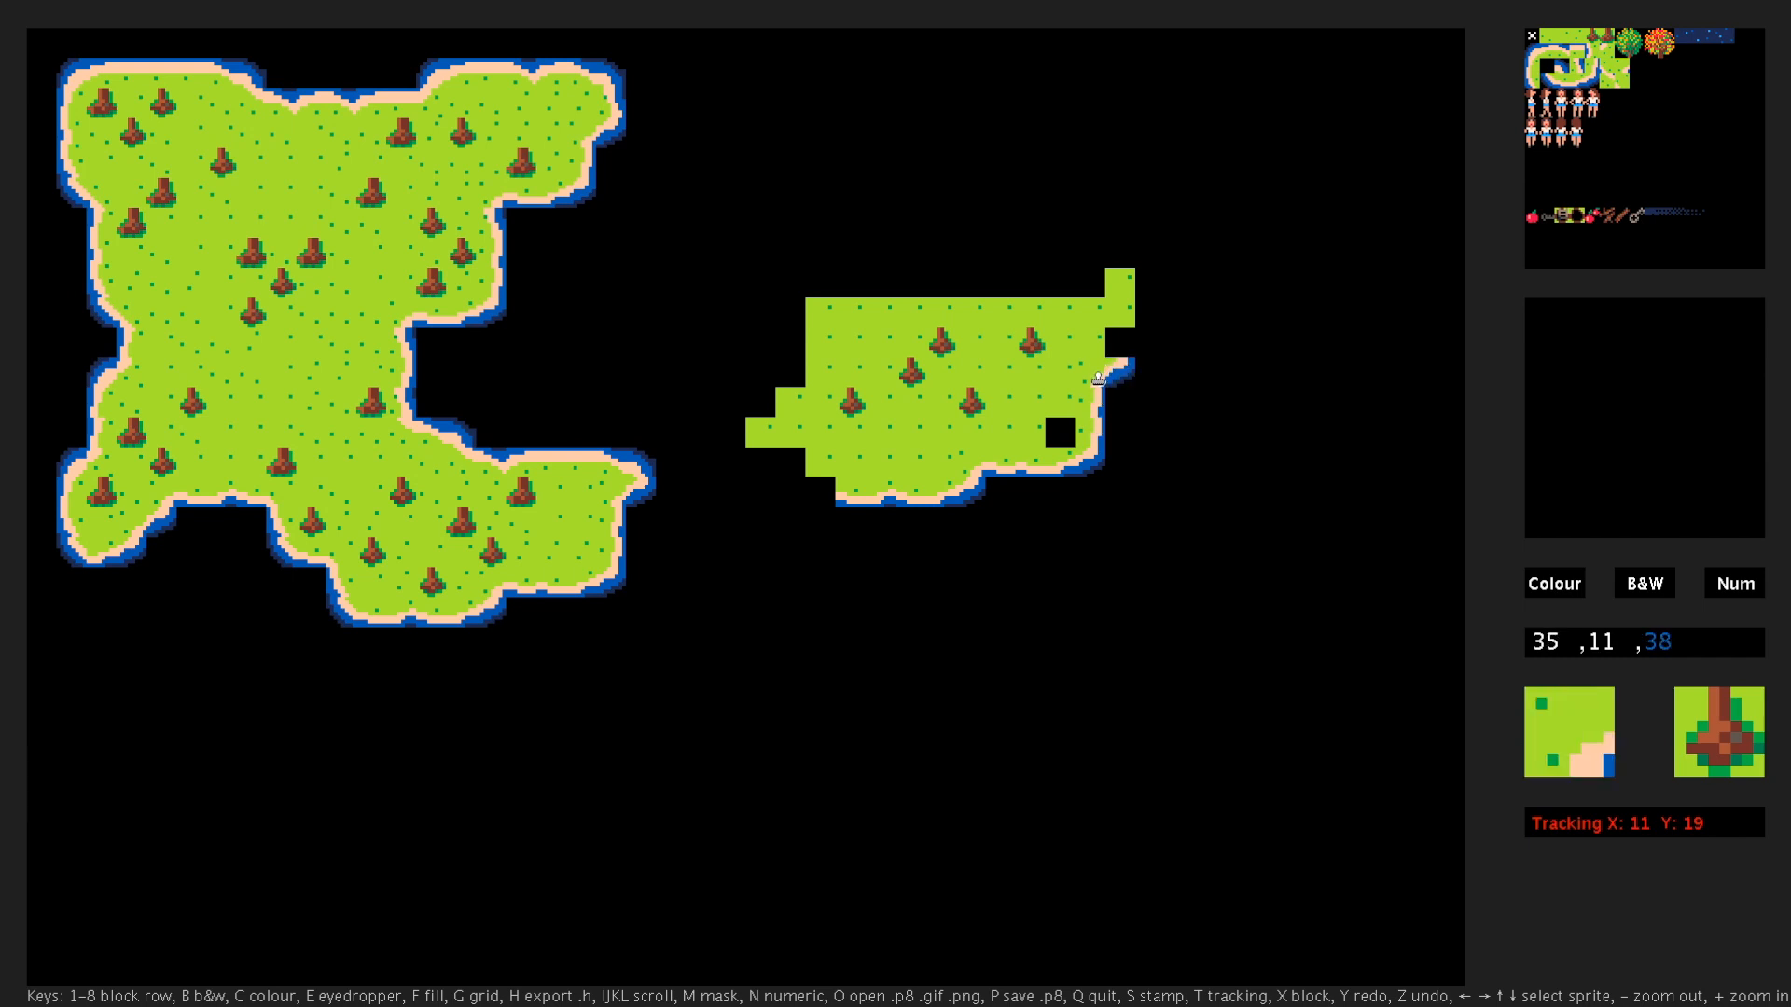
{"action": "left_click", "coordinate": [1061, 426]}
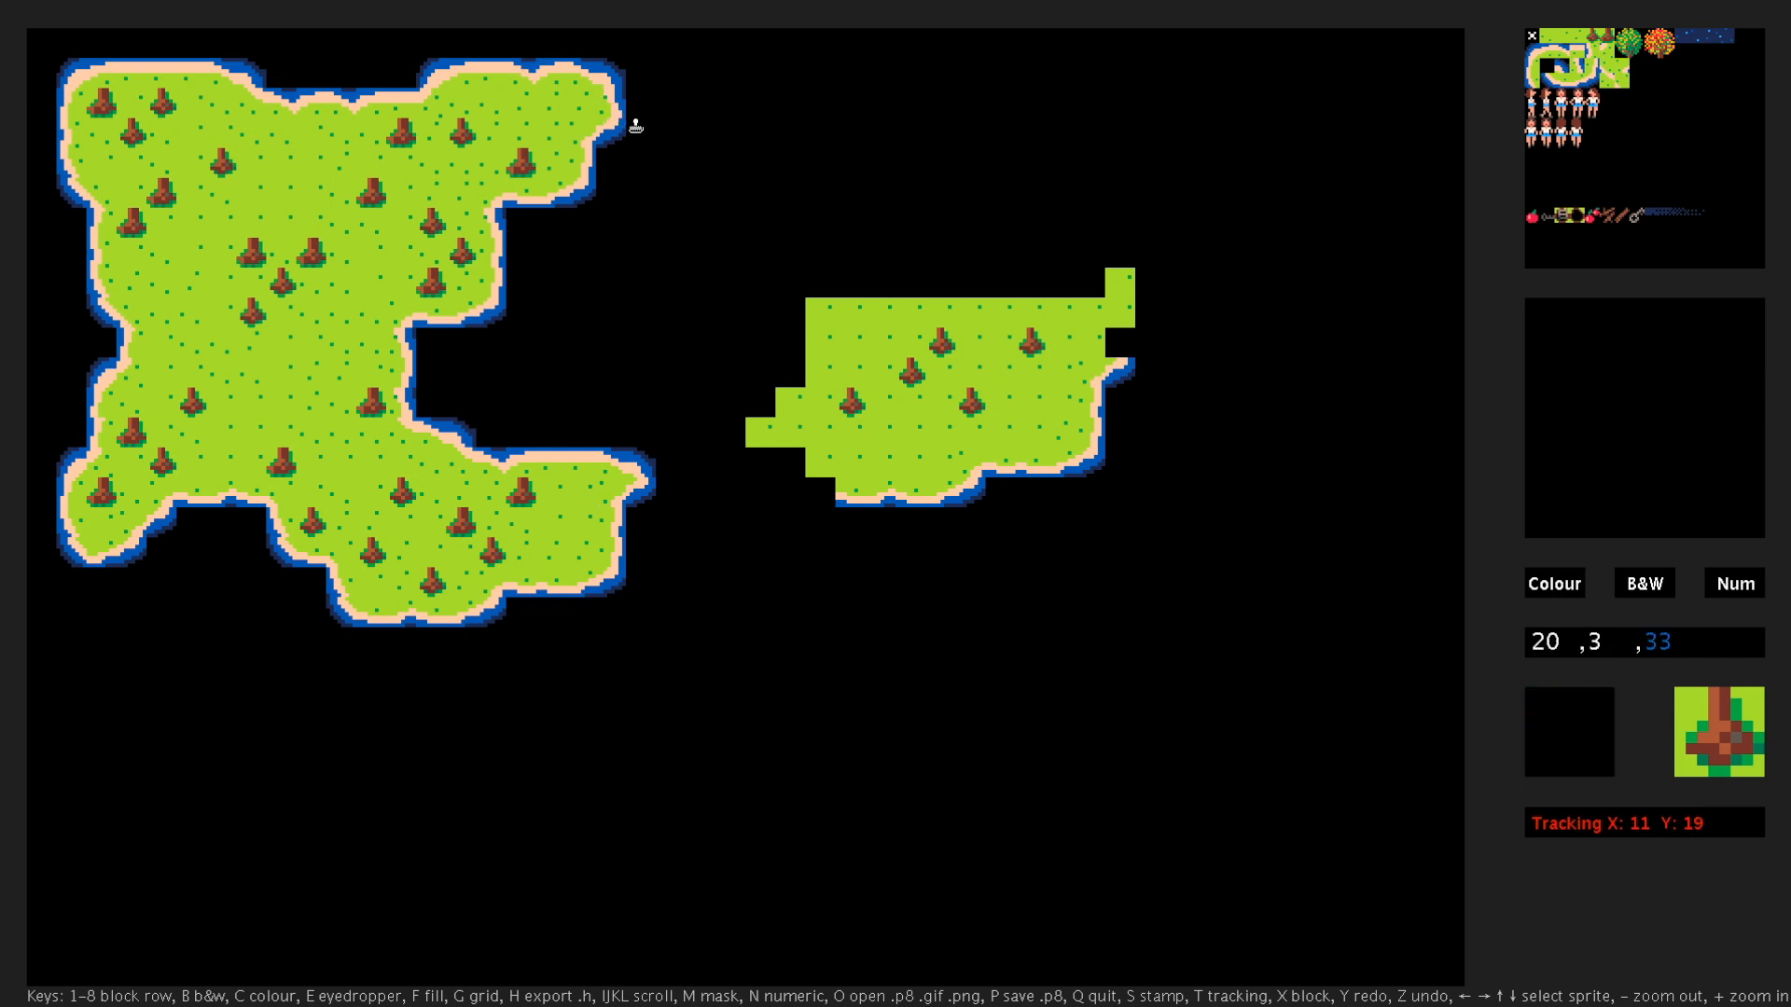
- Re-anchor tracking at X 19, Y 3 and copy the existing island's northern coastline onto the new island's northeast and north edges
{"action": "key", "text": "t"}
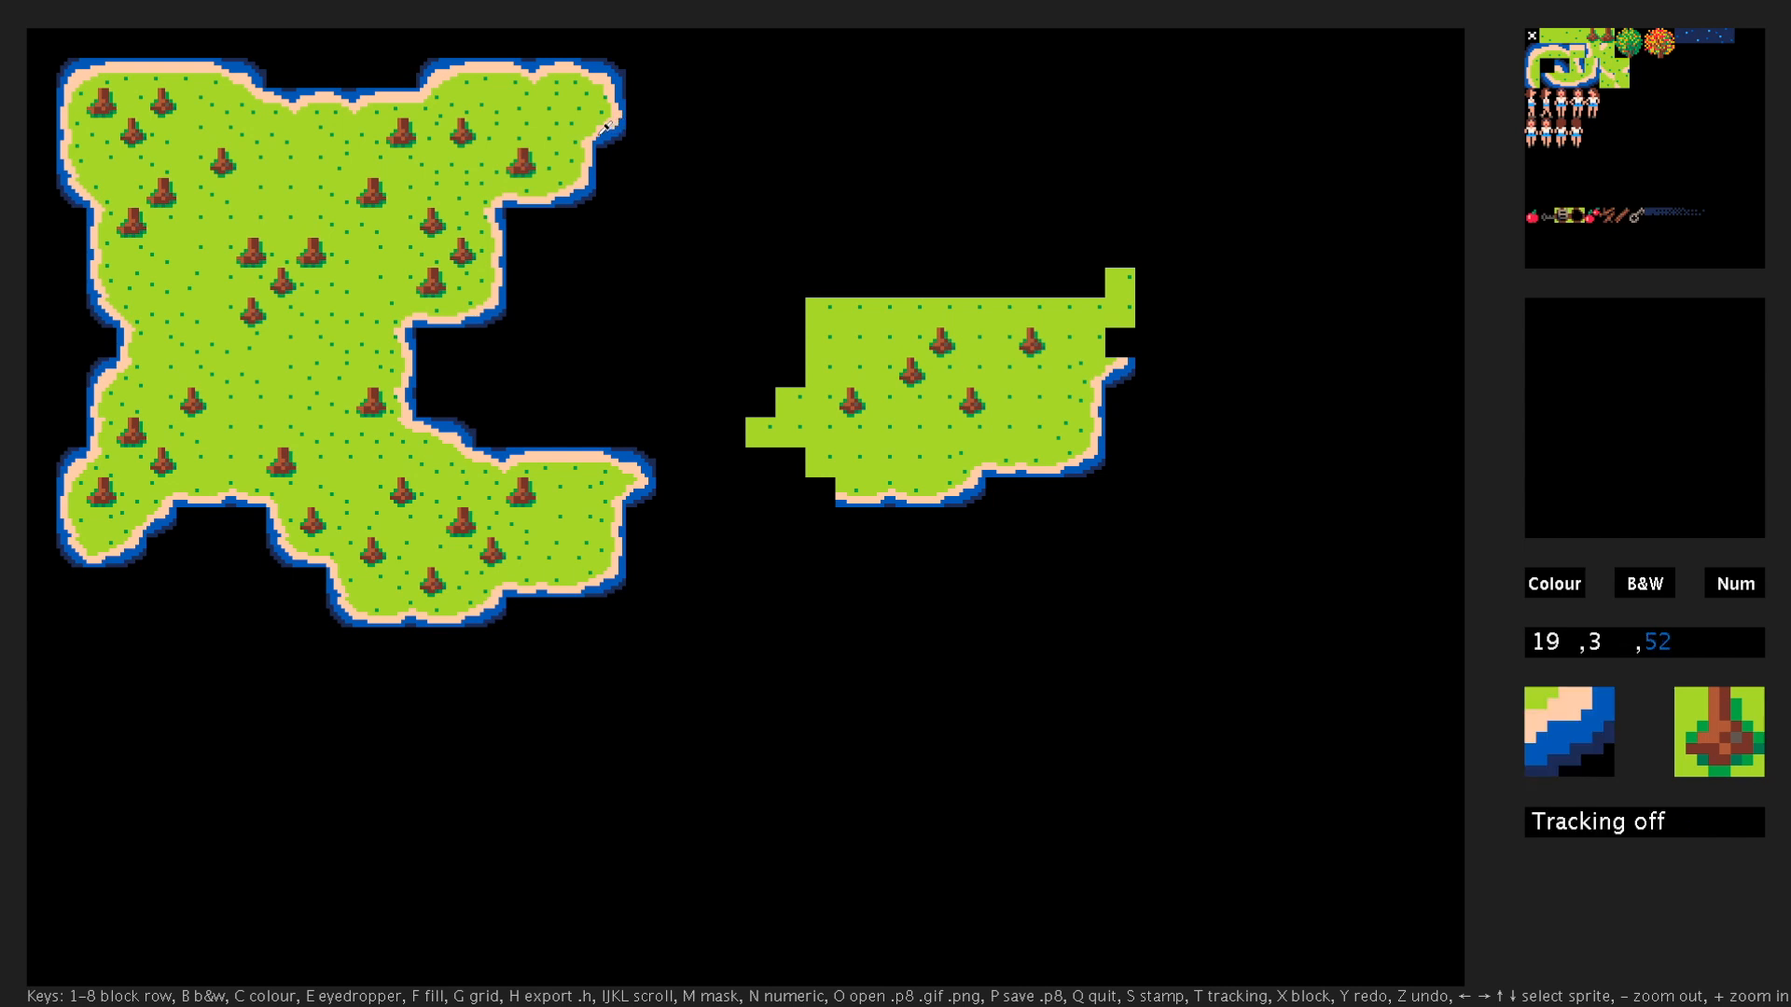
{"action": "key", "text": "t"}
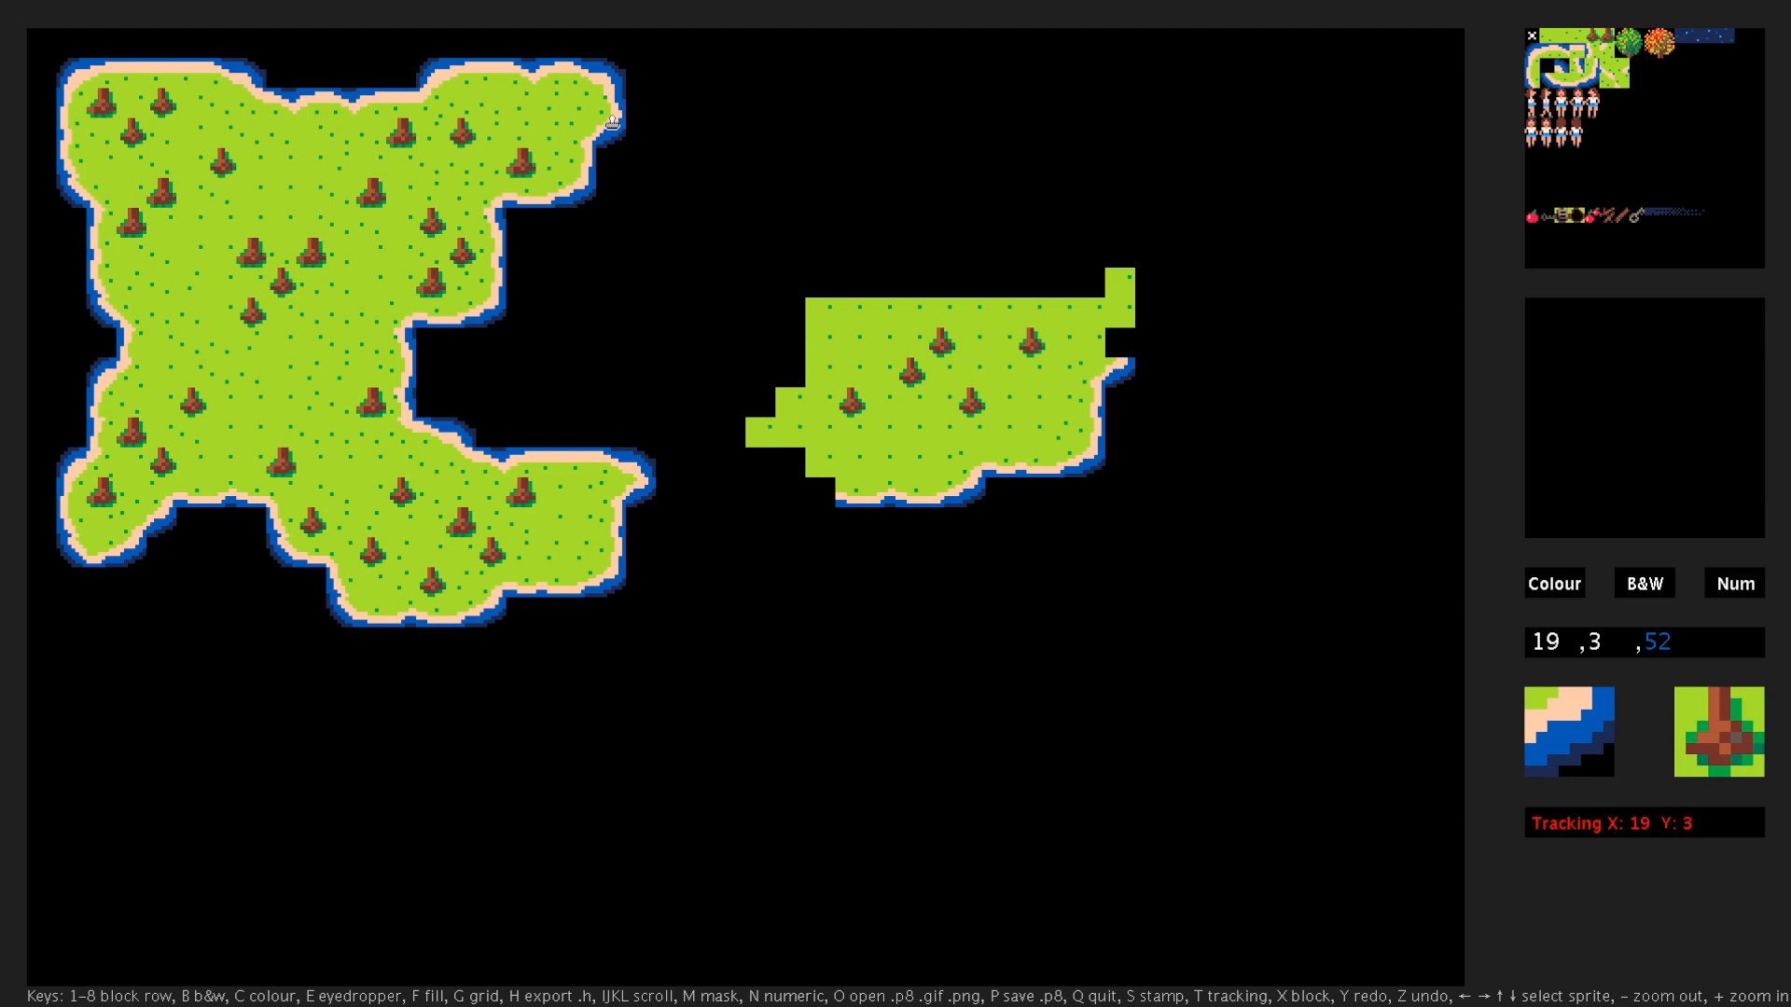
{"action": "mouse_move", "coordinate": [1122, 360]}
{"action": "left_mouse_down"}
{"action": "mouse_move", "coordinate": [1116, 312]}
{"action": "mouse_move", "coordinate": [1024, 295]}
{"action": "mouse_move", "coordinate": [824, 343]}
{"action": "left_mouse_up"}
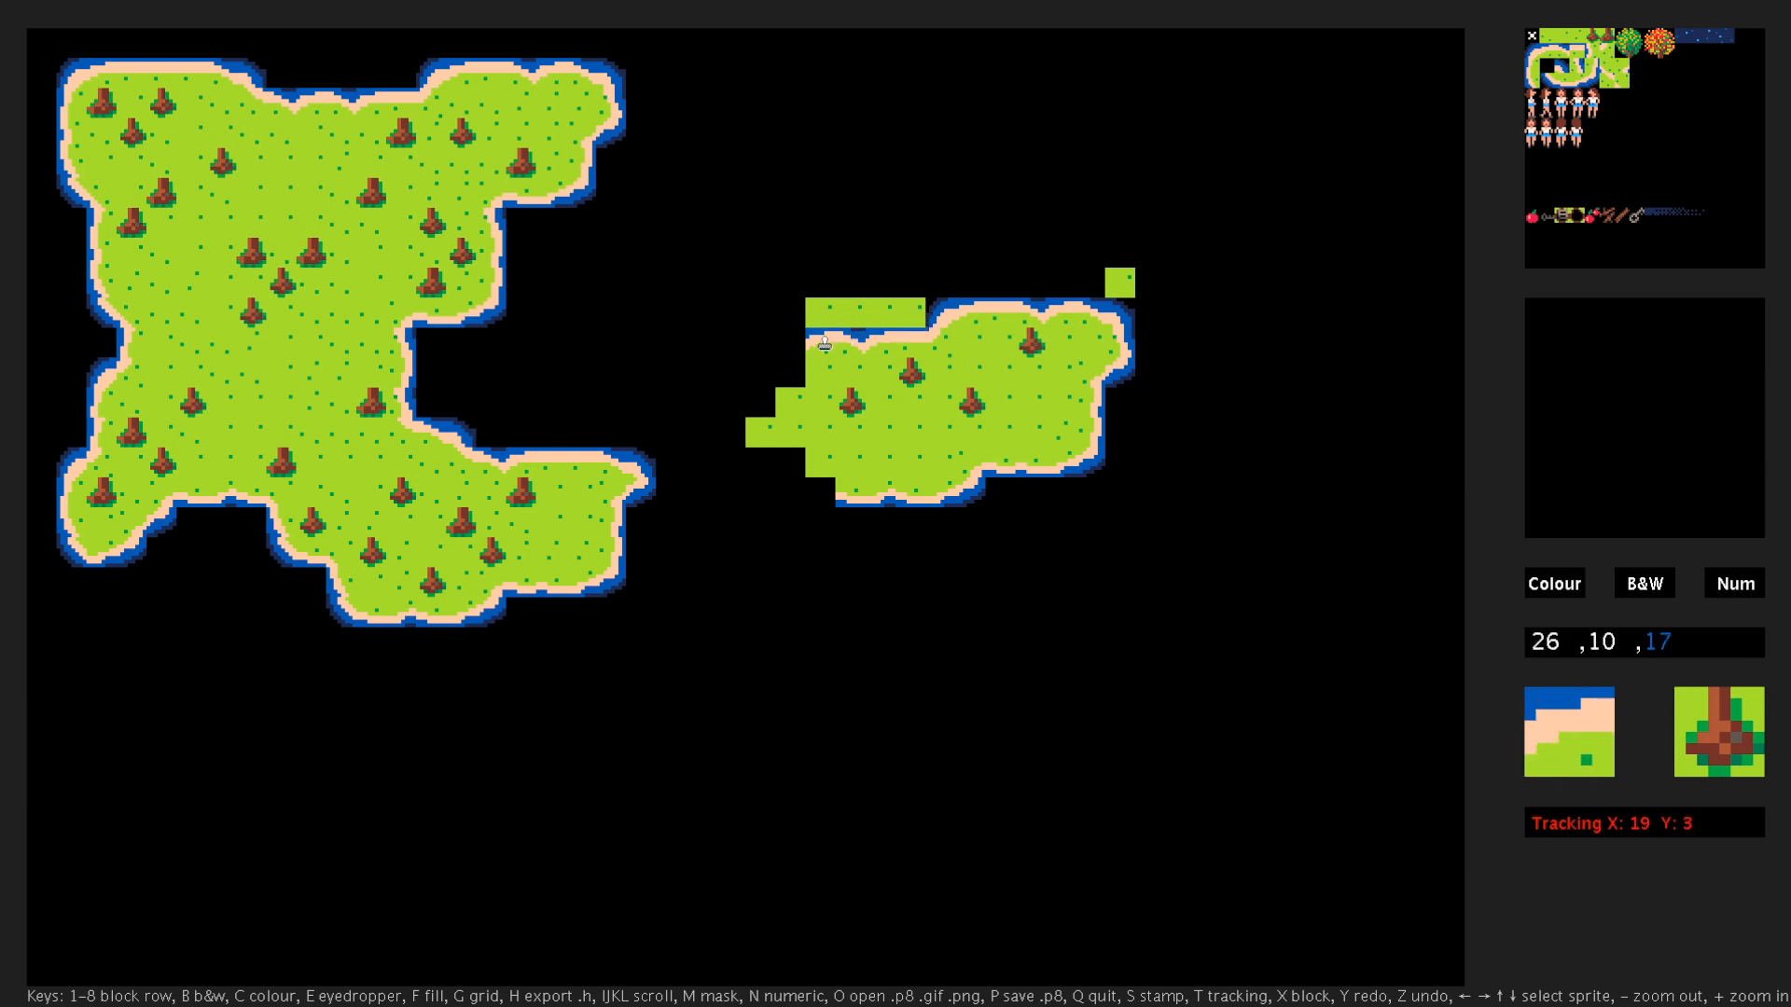
- Clear the leftover grass tiles north of the new island's coastline using a sampled empty tile
{"action": "key", "text": "e"}
{"action": "left_click", "coordinate": [1000, 238]}
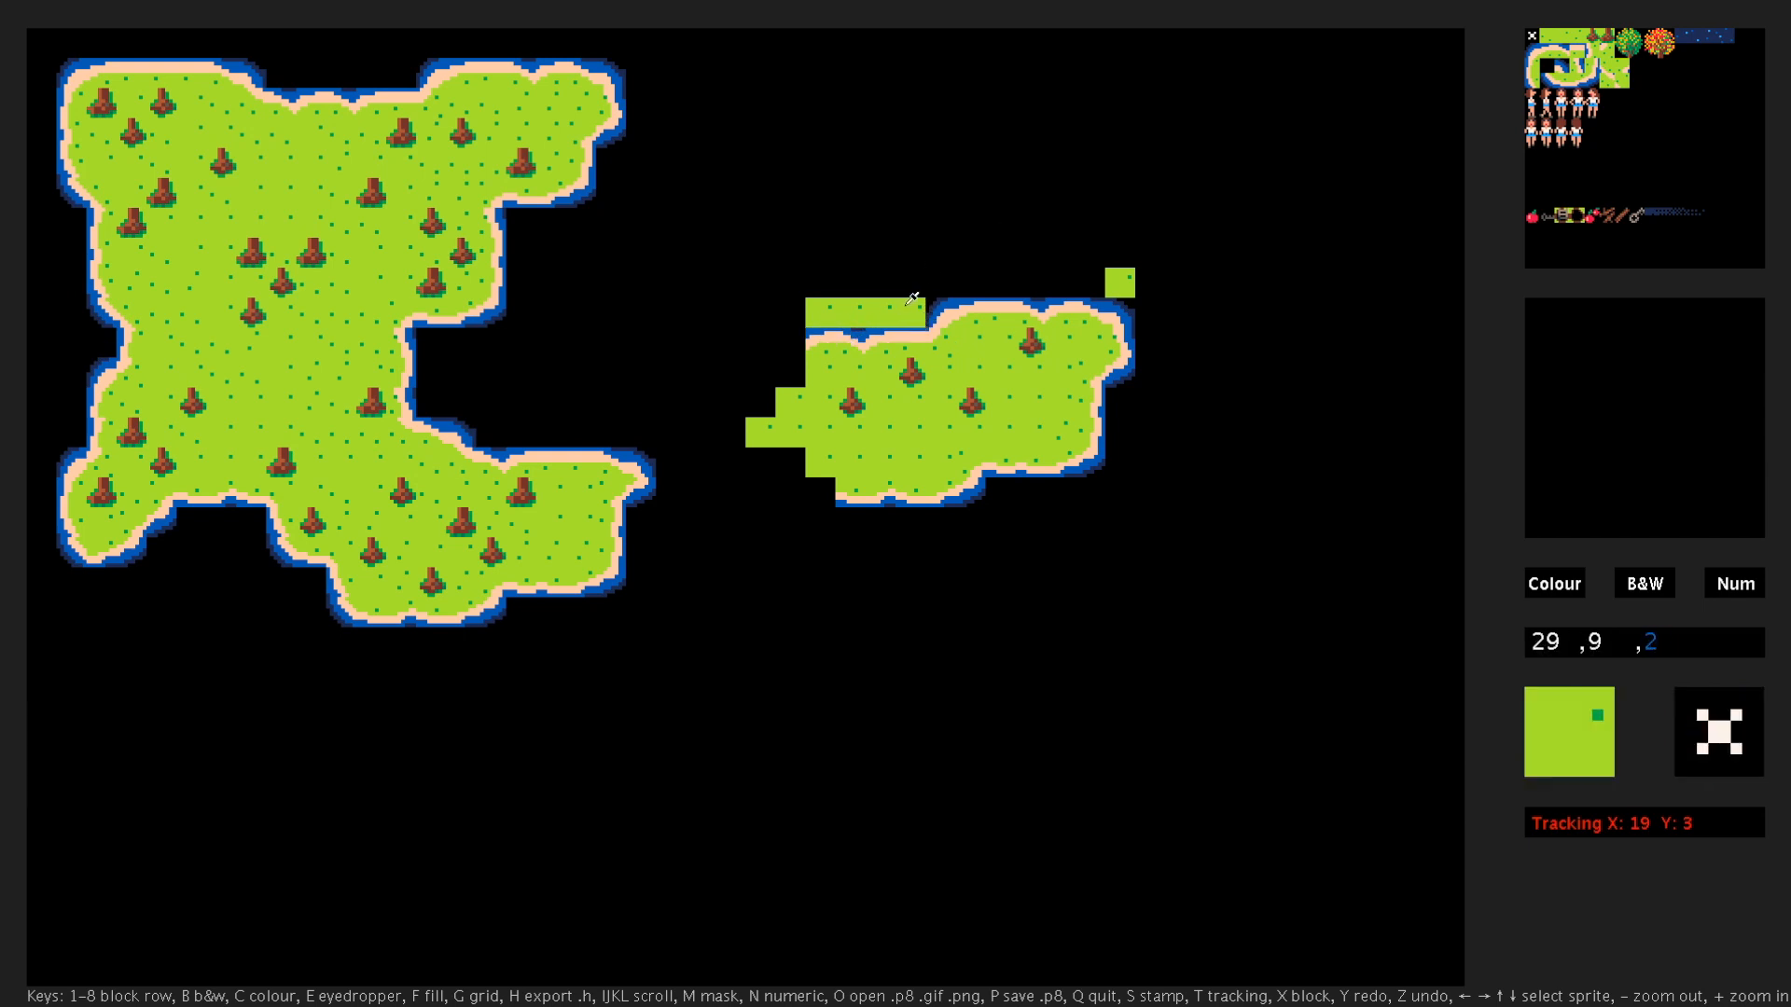
{"action": "left_click_drag", "start_coordinate": [909, 302], "coordinate": [820, 308]}
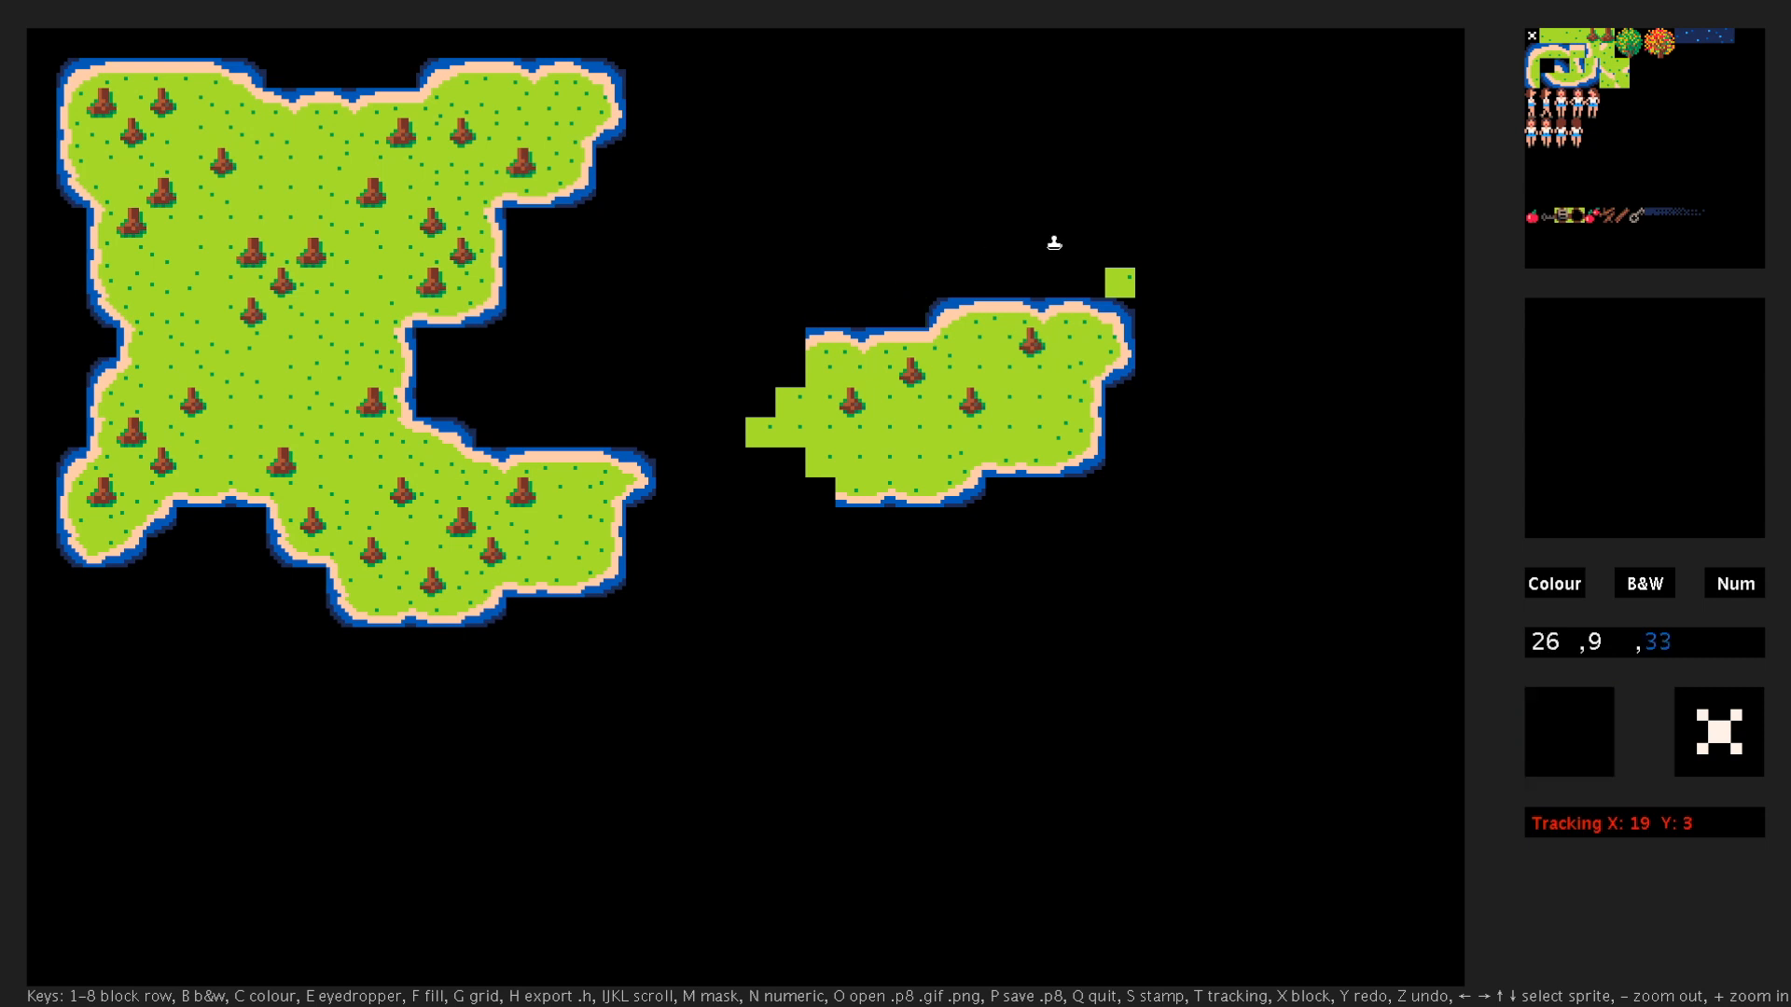
{"action": "left_click", "coordinate": [1120, 270]}
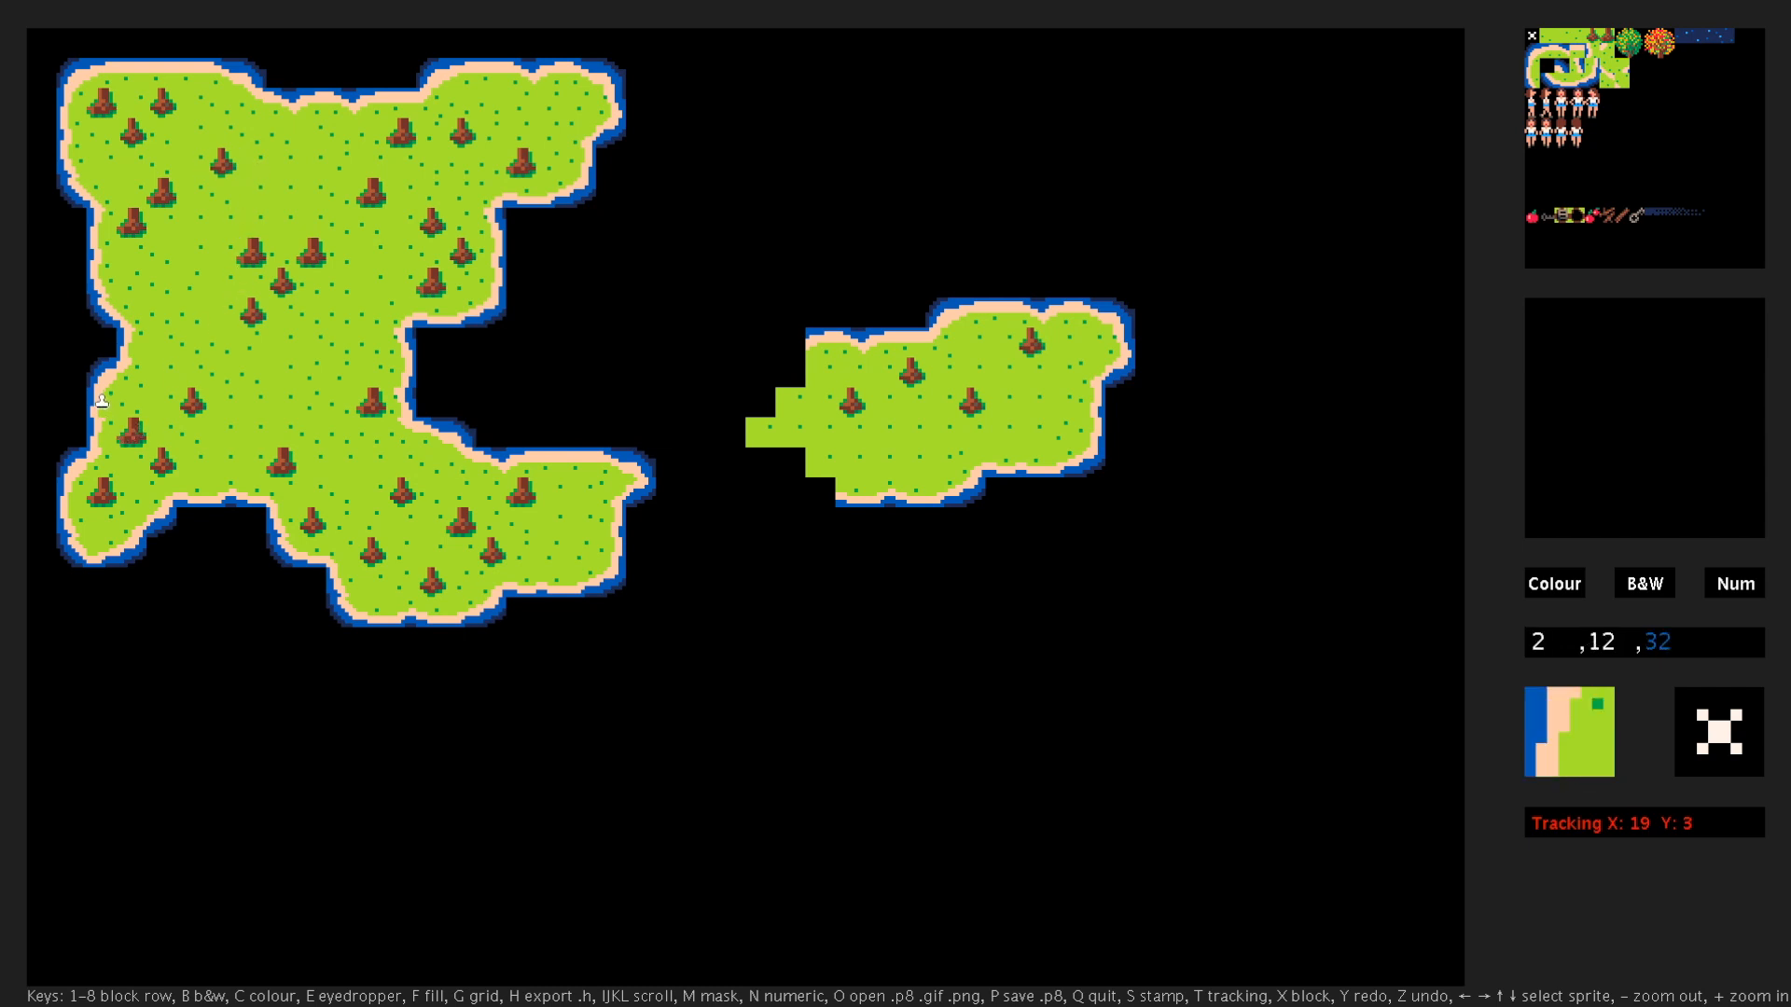
- Show the fine tile grid and, with tracking anchored at X 2, Y 11, copy the western coastline onto the new island's west side
{"action": "key", "text": "t"}
{"action": "key", "text": "t"}
{"action": "key", "text": "g"}
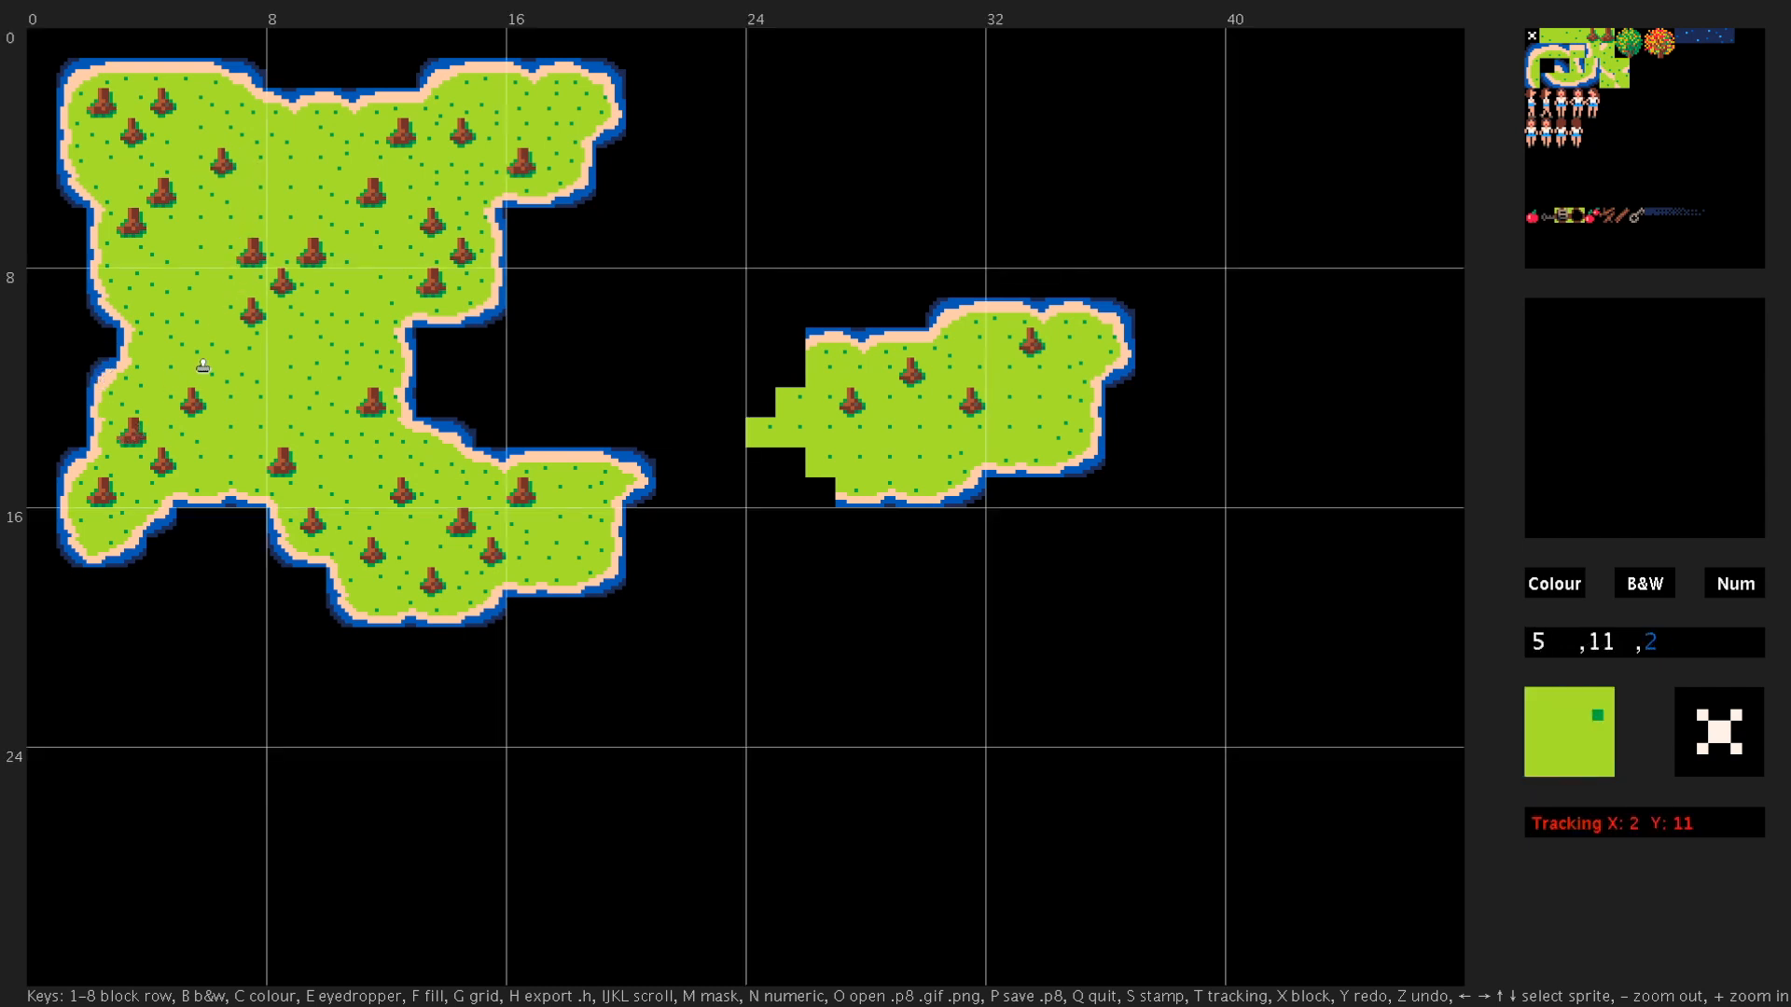
{"action": "key", "text": "g"}
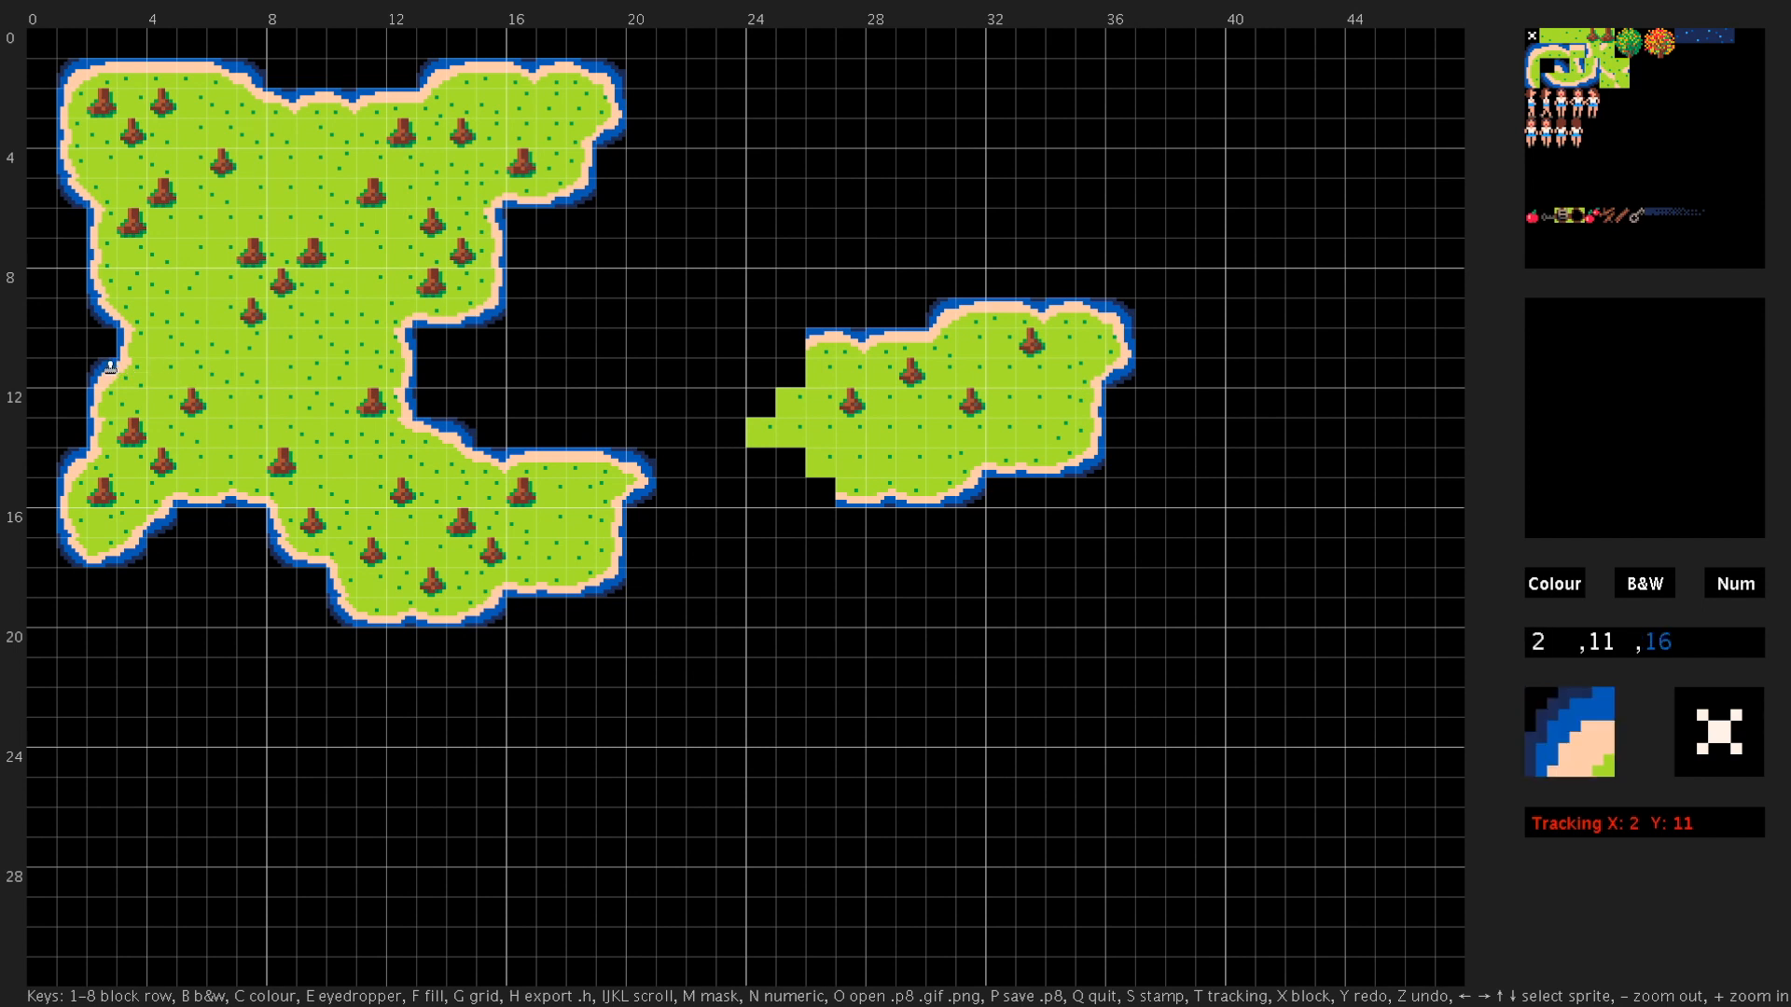
{"action": "key", "text": "t"}
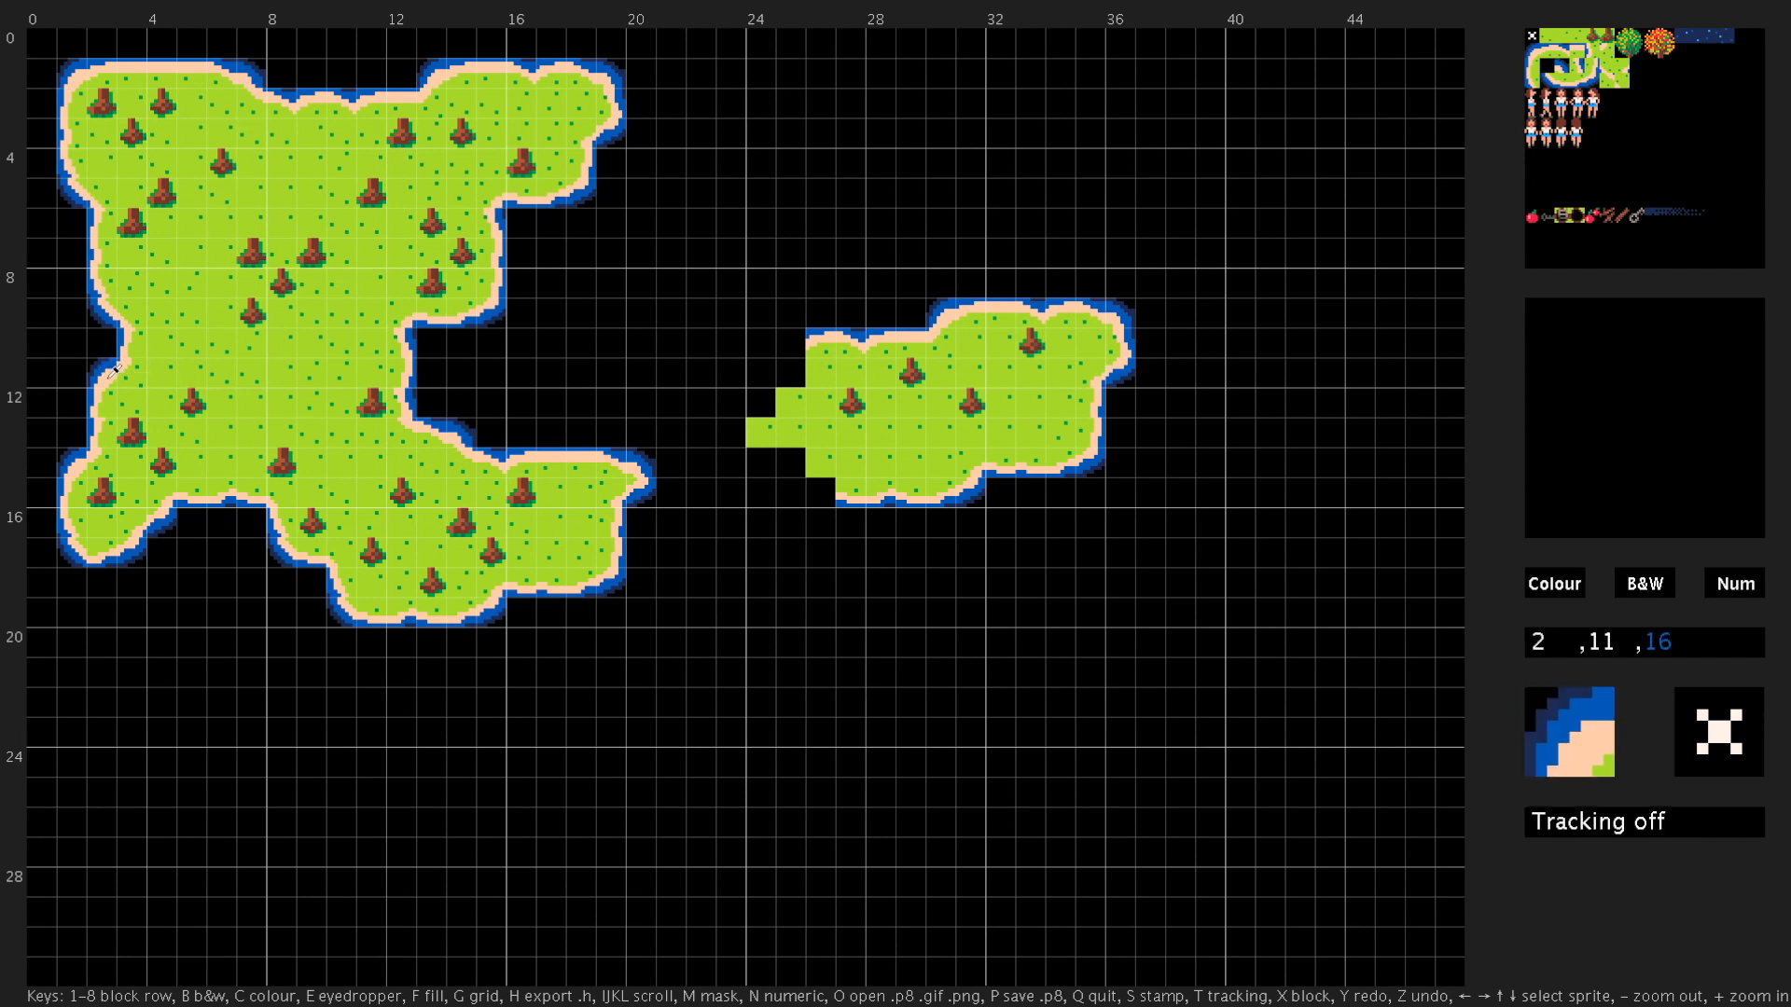
{"action": "key", "text": "t"}
{"action": "mouse_move", "coordinate": [781, 334]}
{"action": "left_mouse_down"}
{"action": "mouse_move", "coordinate": [770, 420]}
{"action": "mouse_move", "coordinate": [789, 461]}
{"action": "mouse_move", "coordinate": [763, 463]}
{"action": "mouse_move", "coordinate": [760, 490]}
{"action": "mouse_move", "coordinate": [774, 542]}
{"action": "mouse_move", "coordinate": [821, 525]}
{"action": "mouse_move", "coordinate": [818, 549]}
{"action": "mouse_move", "coordinate": [865, 496]}
{"action": "mouse_move", "coordinate": [833, 491]}
{"action": "left_mouse_up"}
{"action": "left_click_drag", "start_coordinate": [833, 492], "coordinate": [822, 492]}
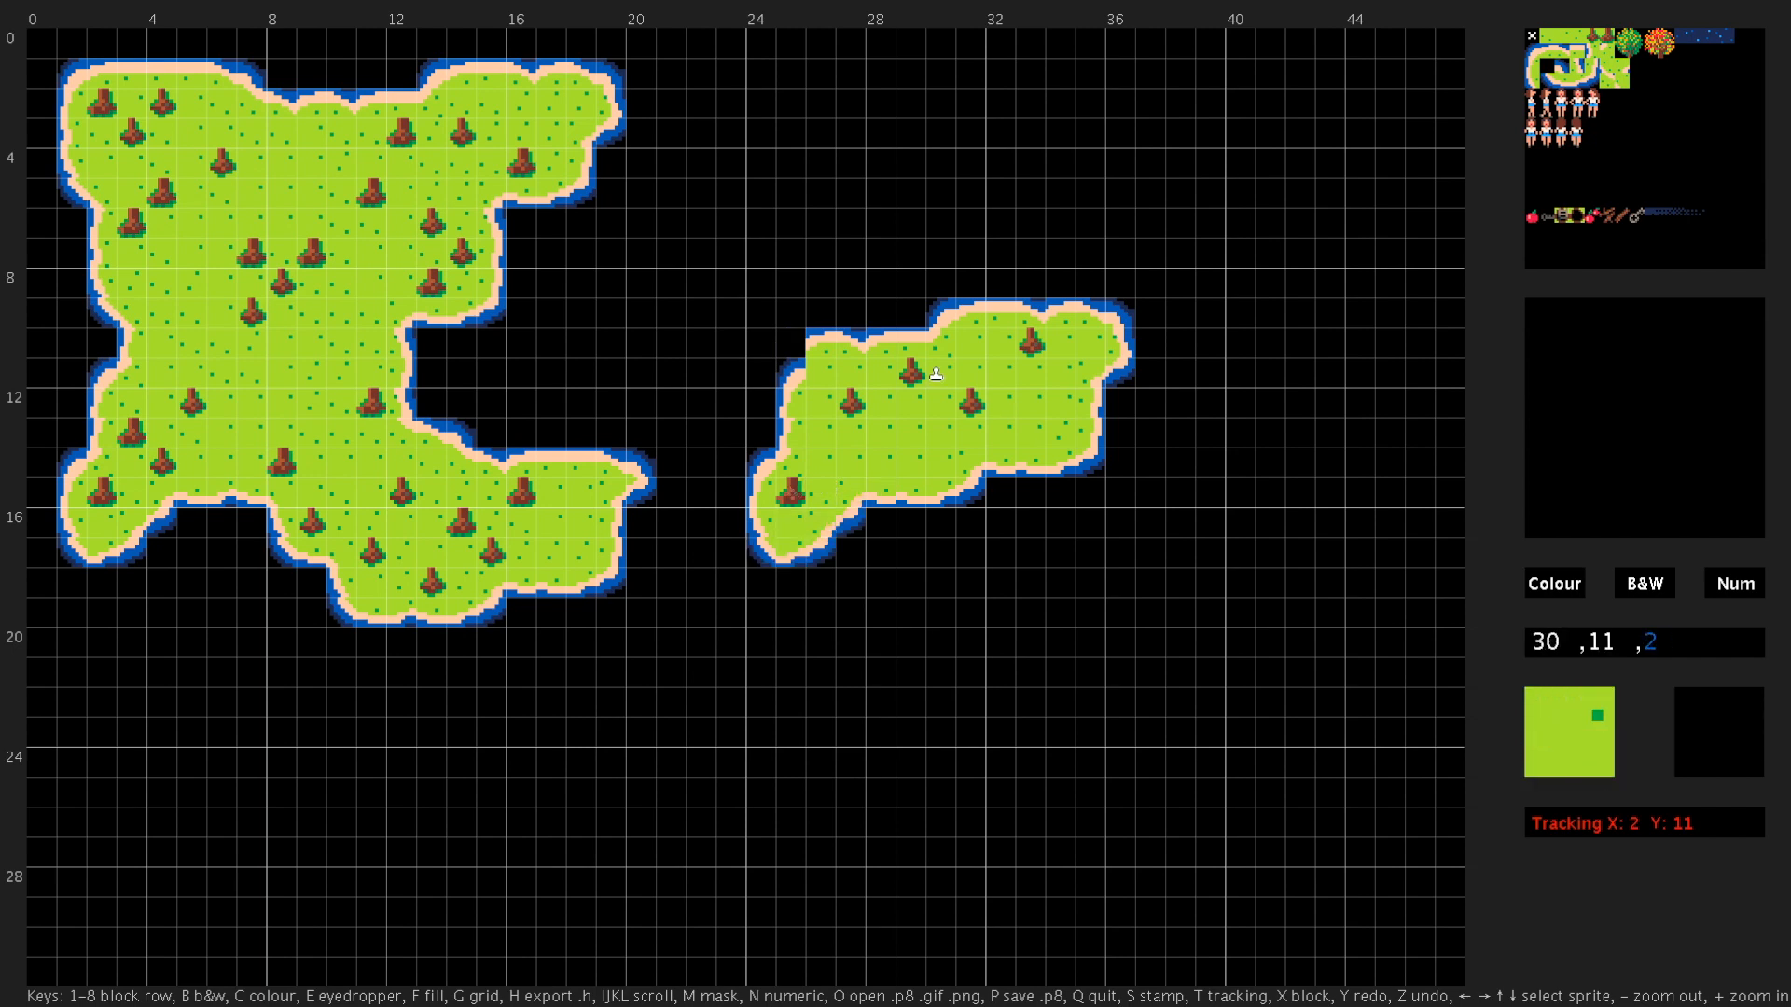
- Rework the new island's northwest corner with shoreline tiles around cells 27,10 and 26,11, and clear cell 26,10
{"action": "left_click", "coordinate": [1537, 61]}
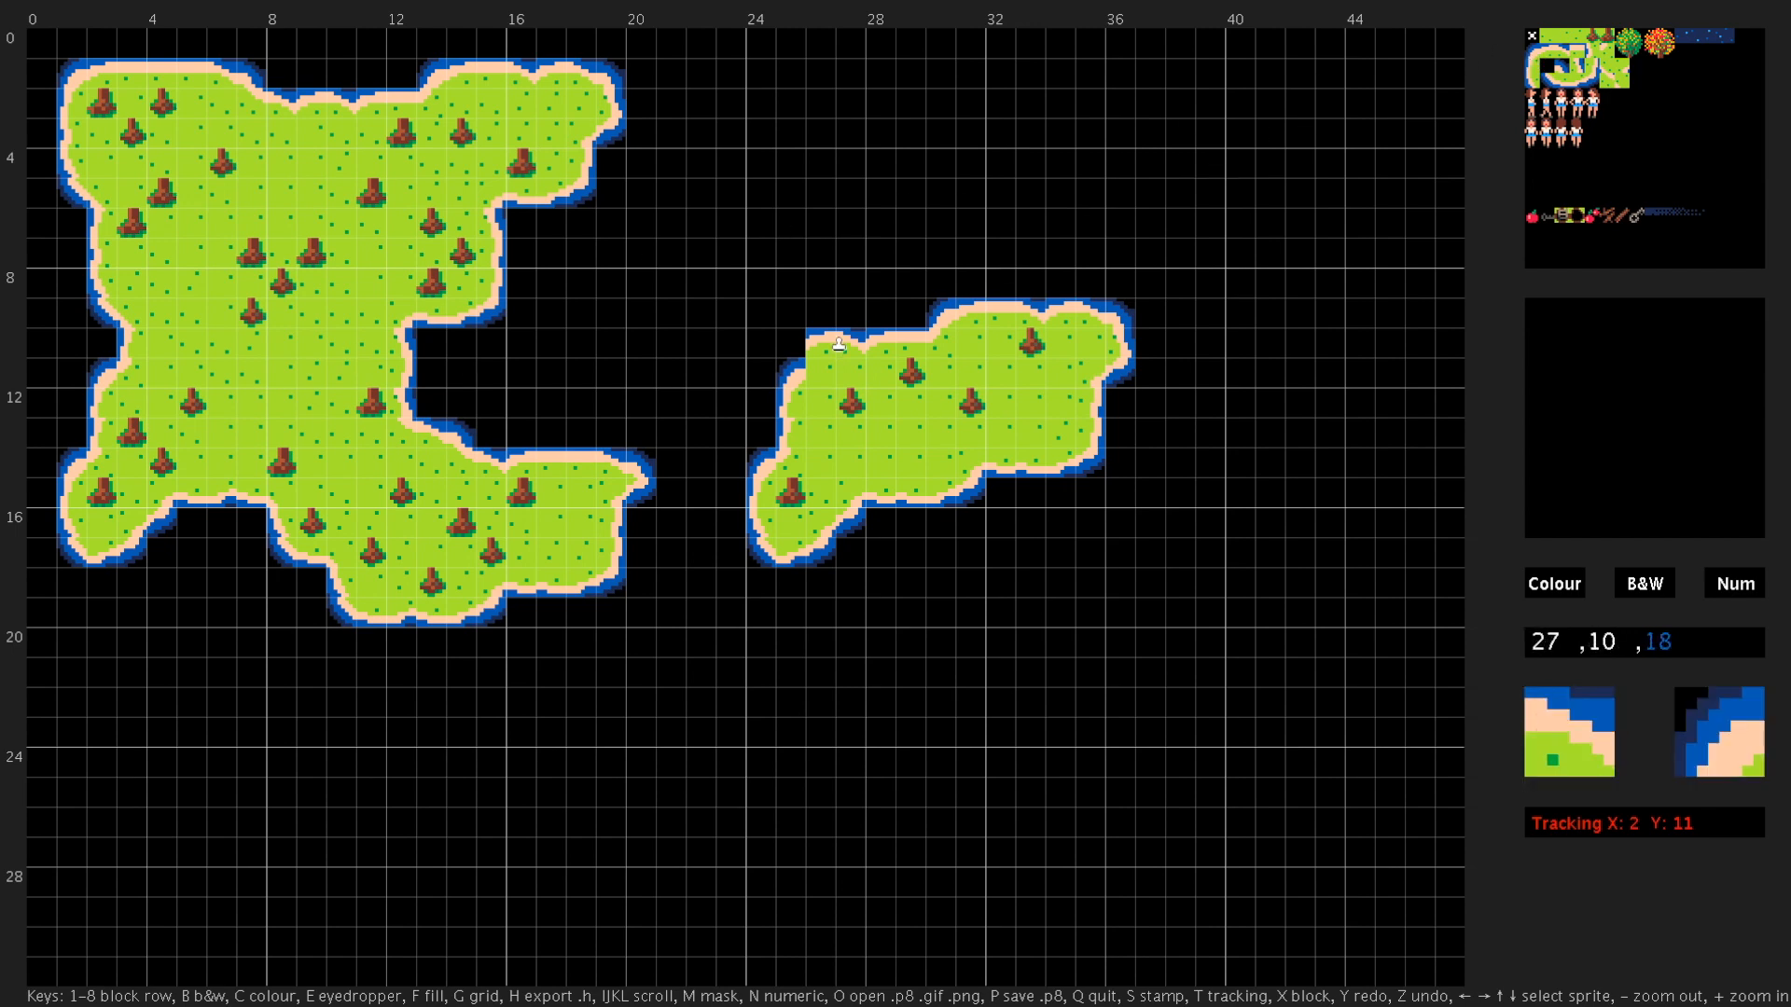
{"action": "left_click", "coordinate": [844, 339]}
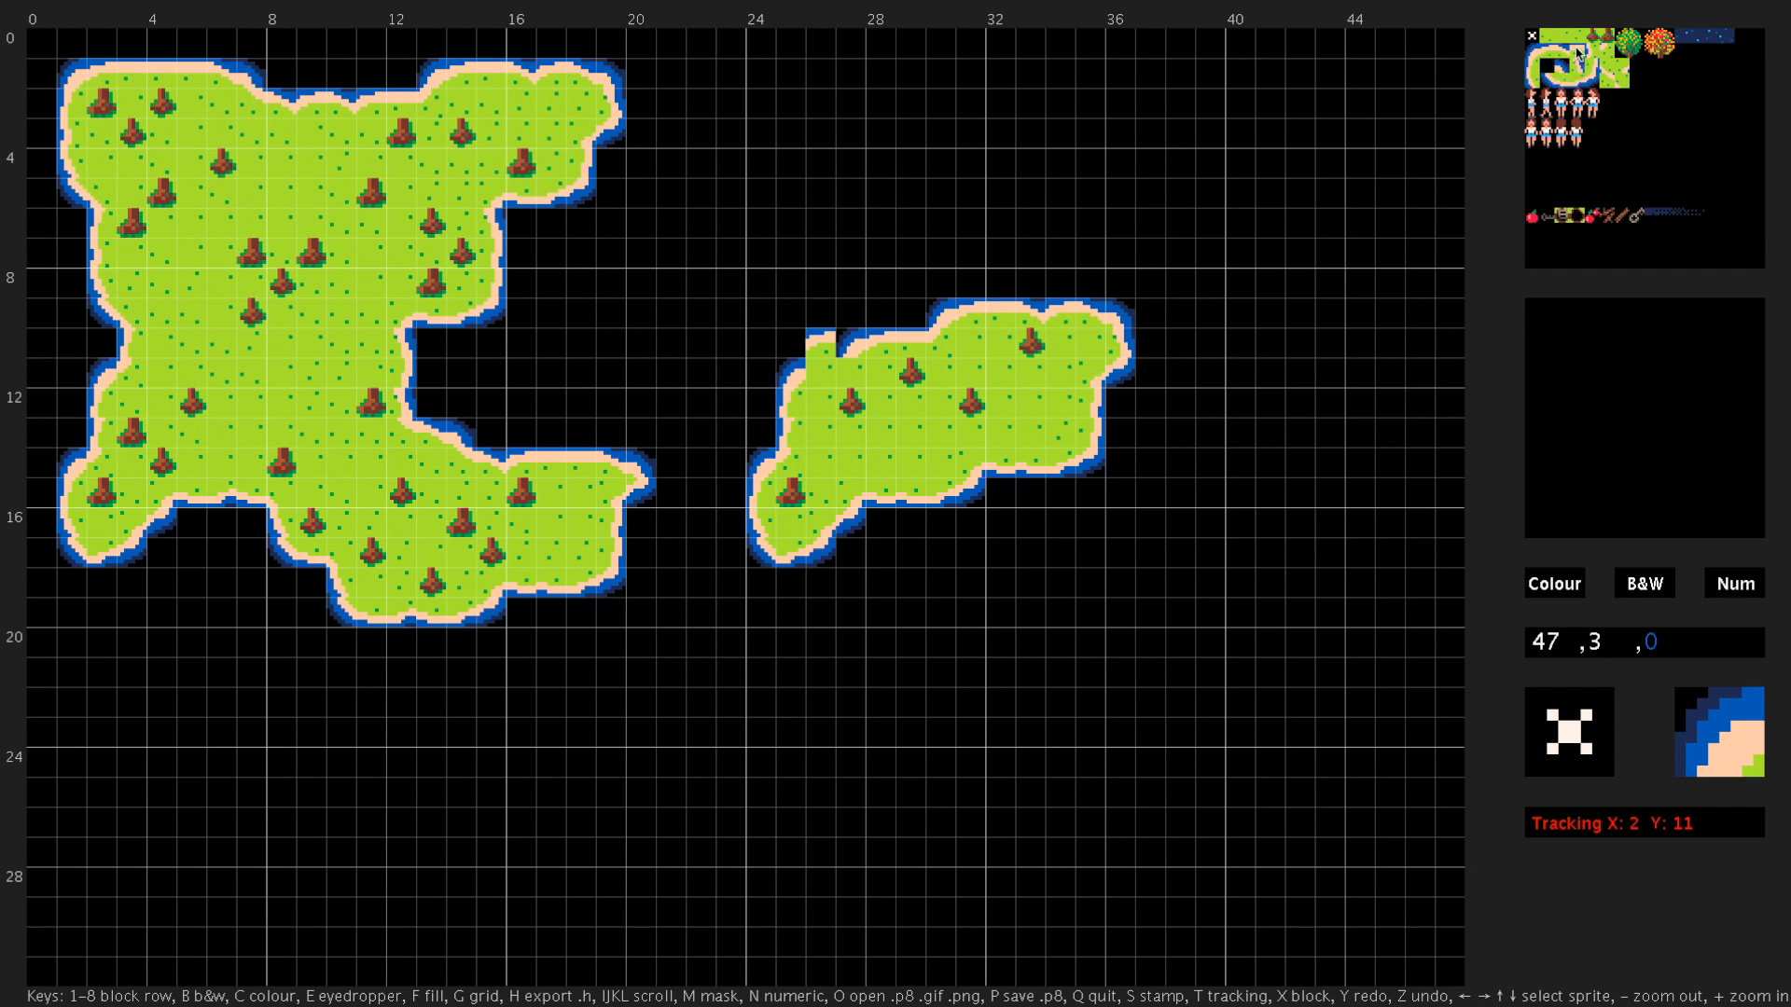
{"action": "left_click", "coordinate": [1576, 51]}
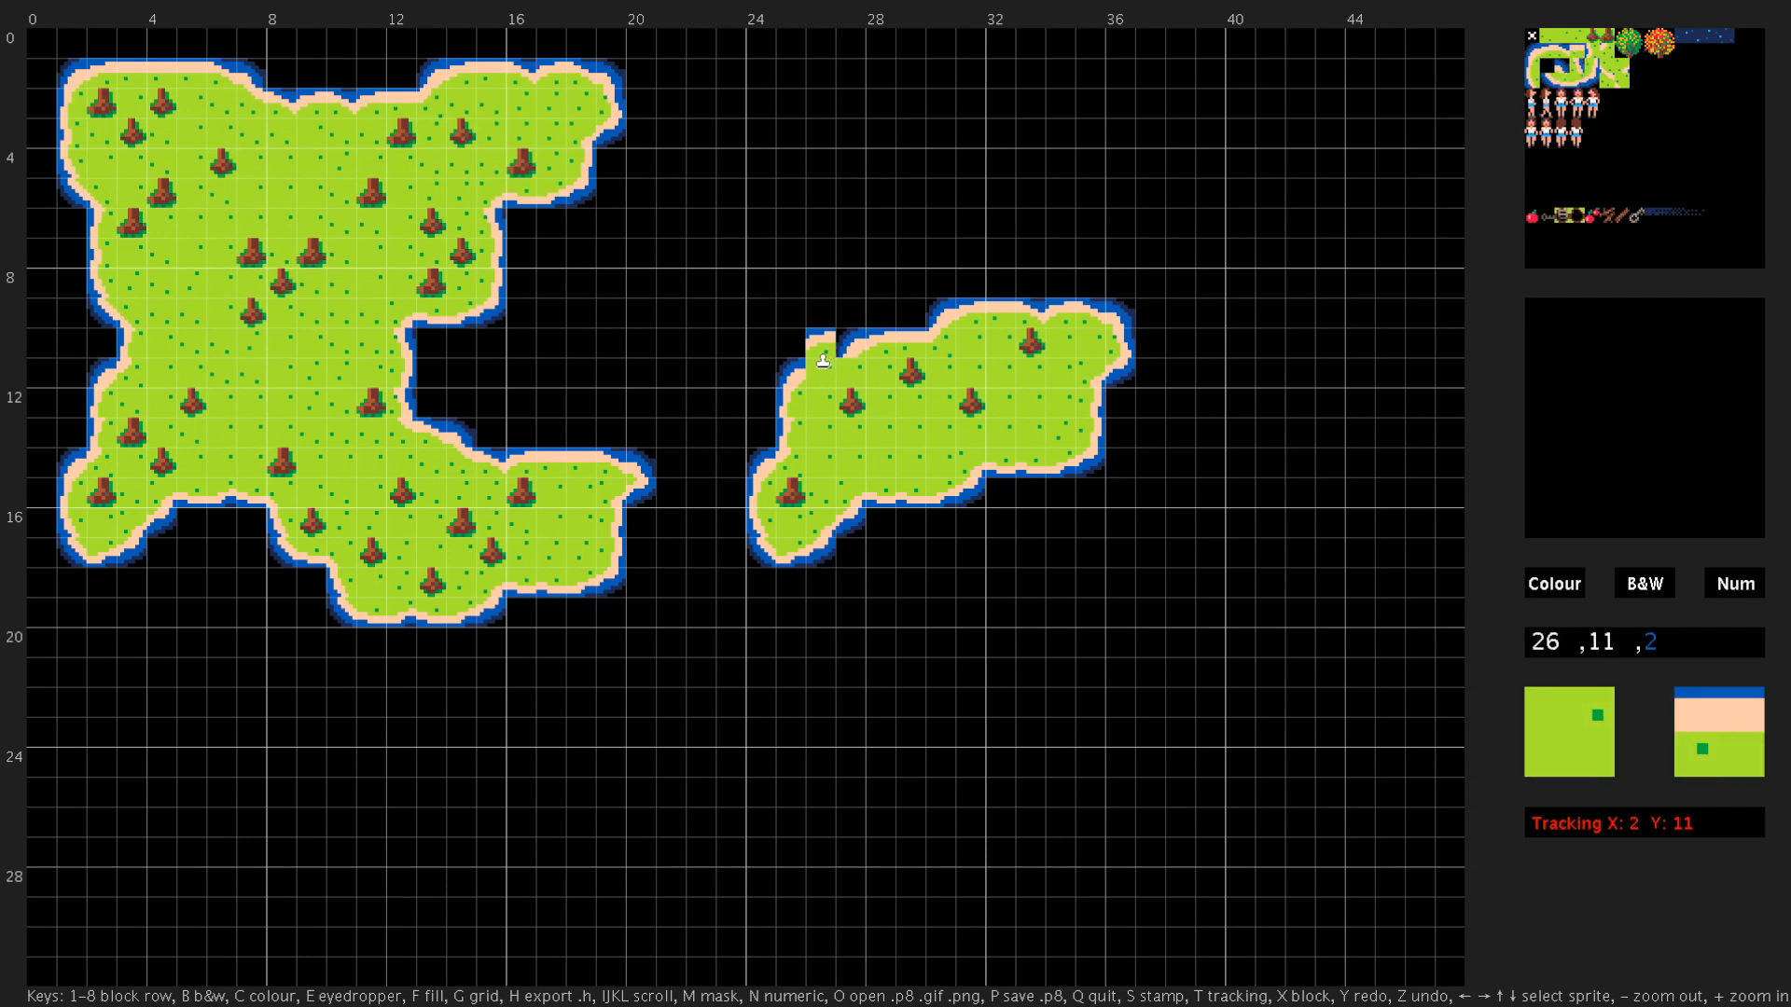
{"action": "left_click", "coordinate": [823, 361]}
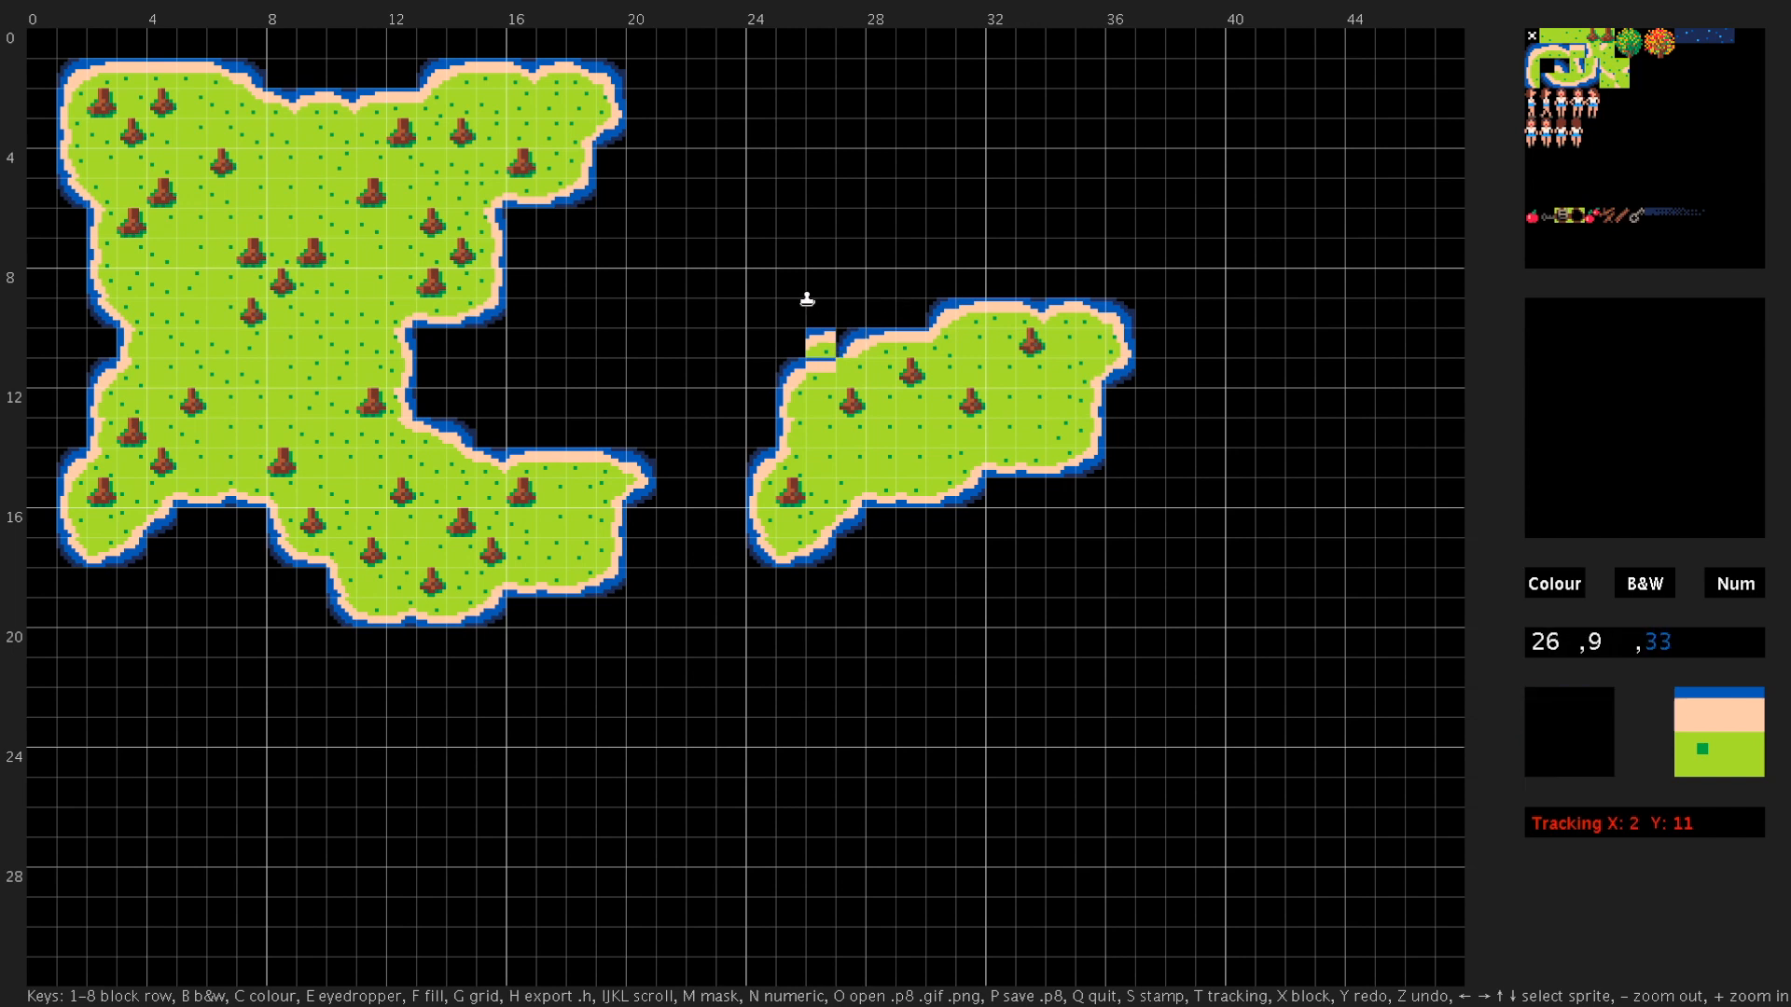
{"action": "left_click", "coordinate": [1532, 37]}
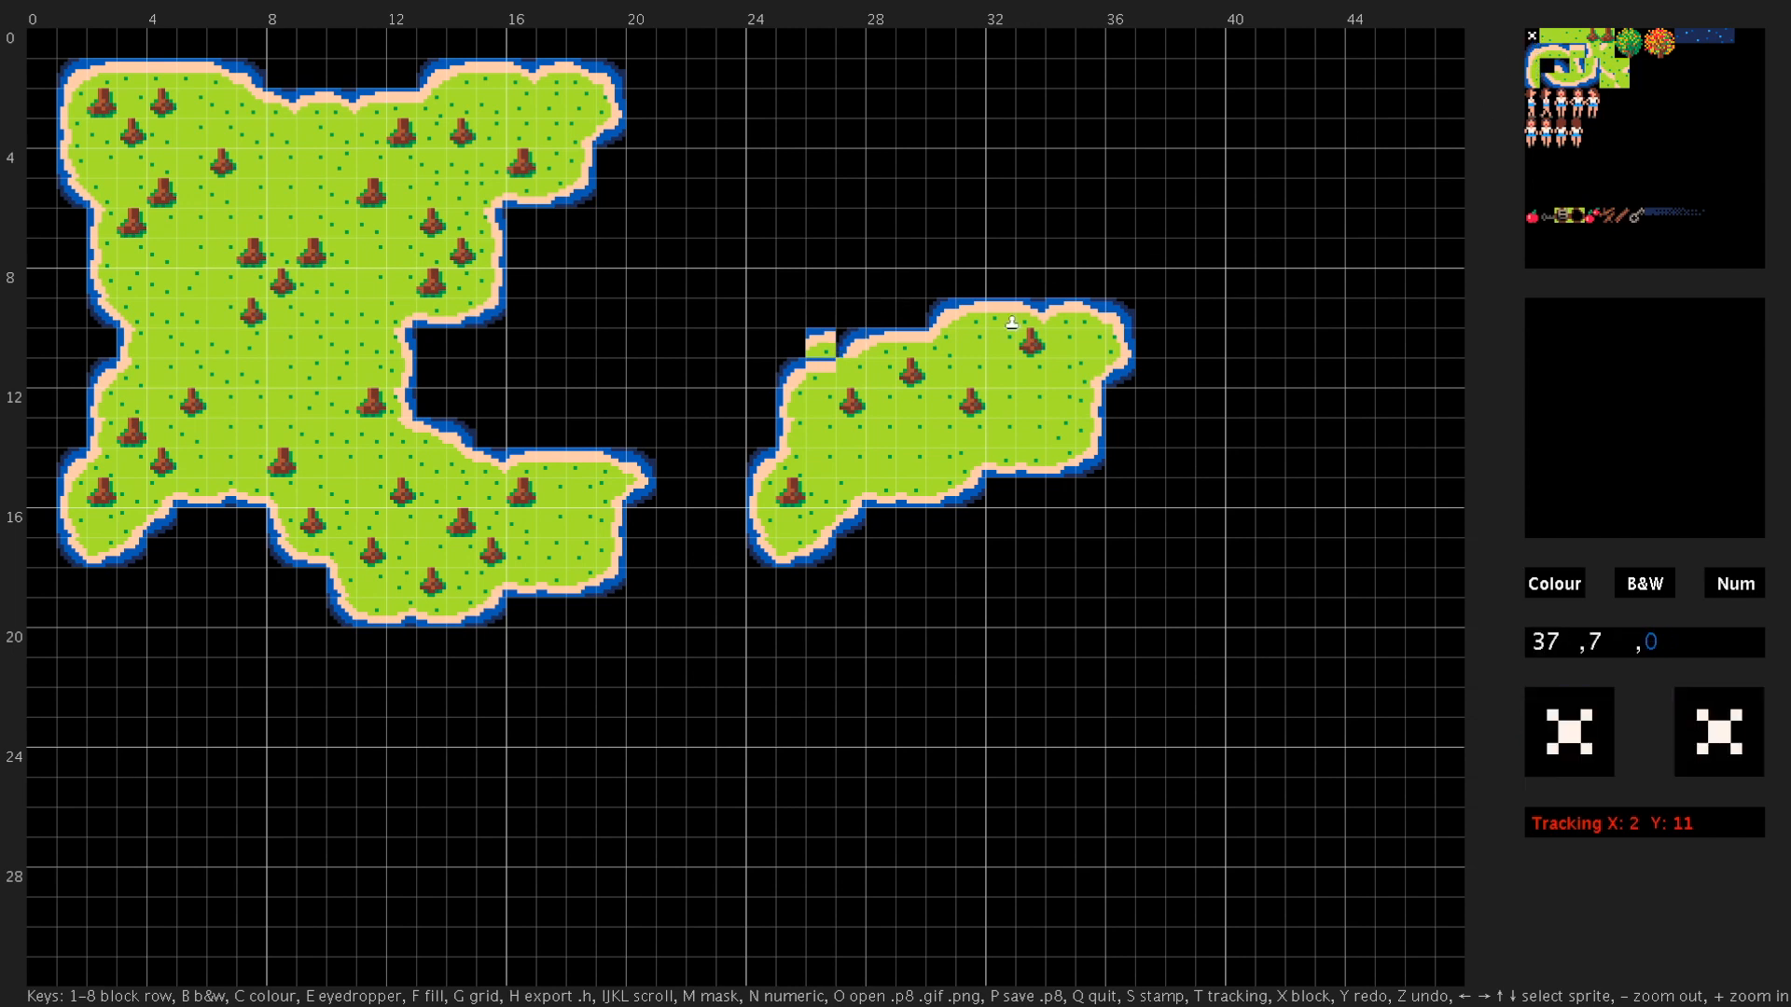
{"action": "left_click", "coordinate": [819, 344]}
{"action": "left_click", "coordinate": [1609, 54]}
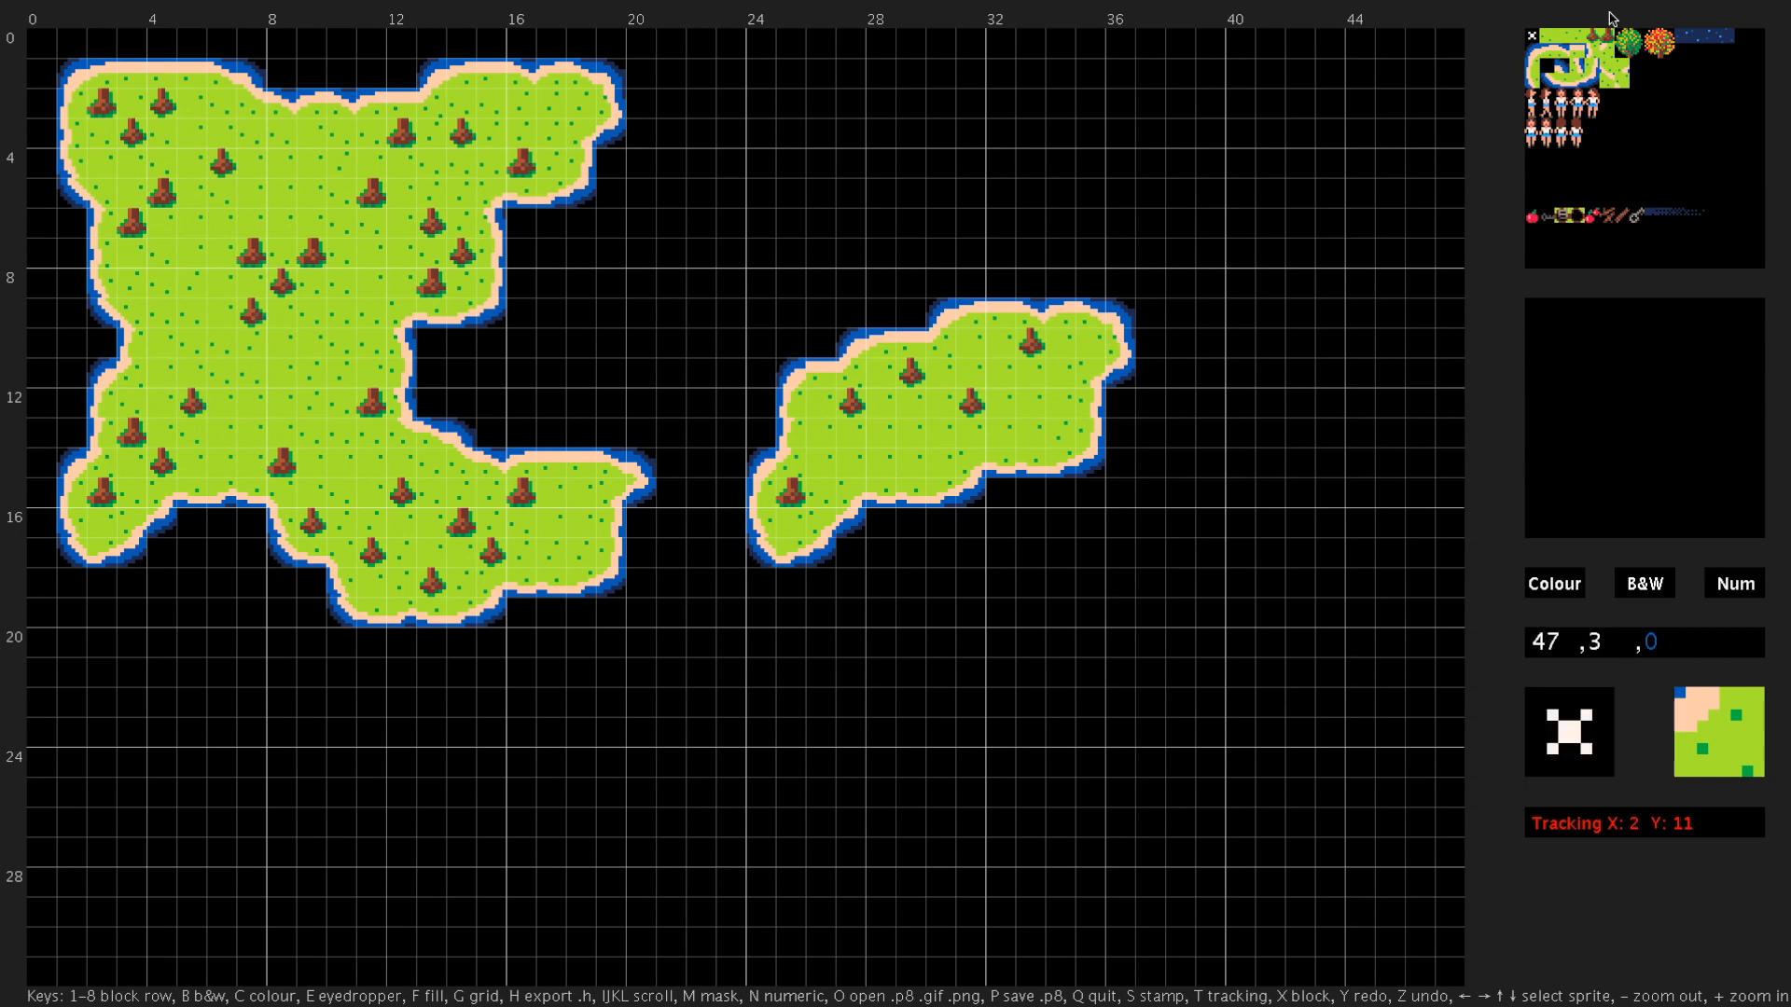
- Fill the empty area around the islands with the dark blue water tile (11)
{"action": "left_click", "coordinate": [1583, 40]}
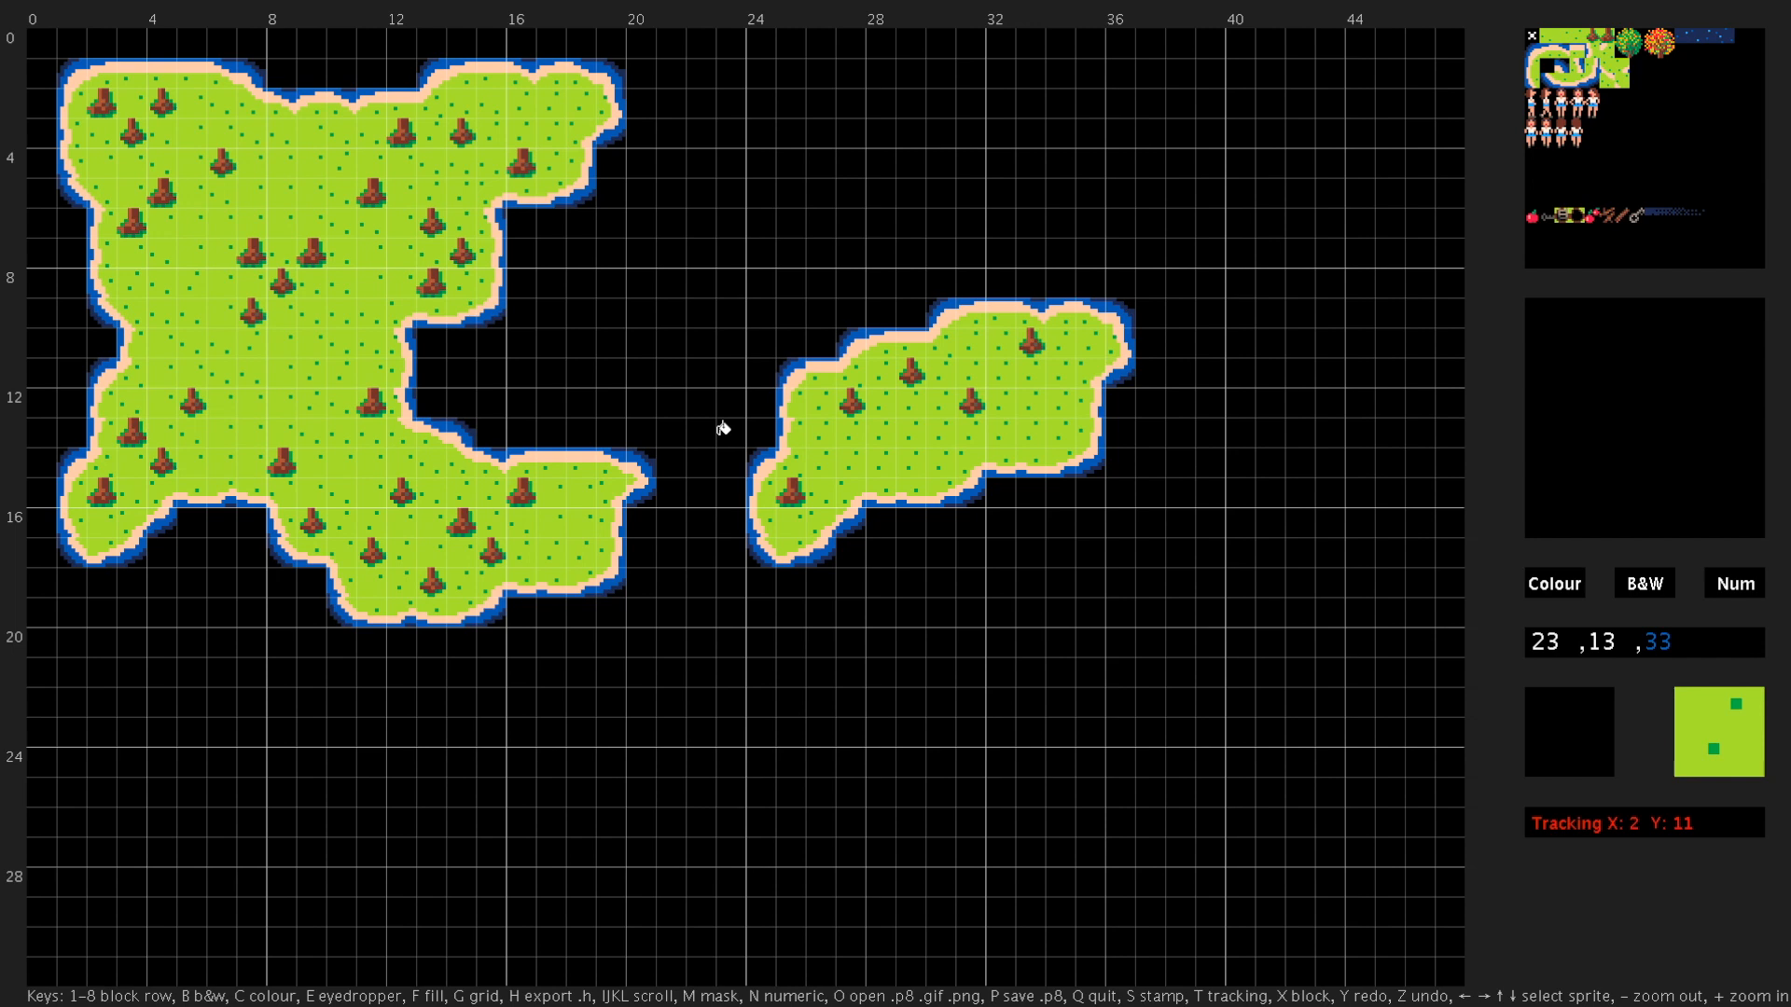
{"action": "key", "text": "plus"}
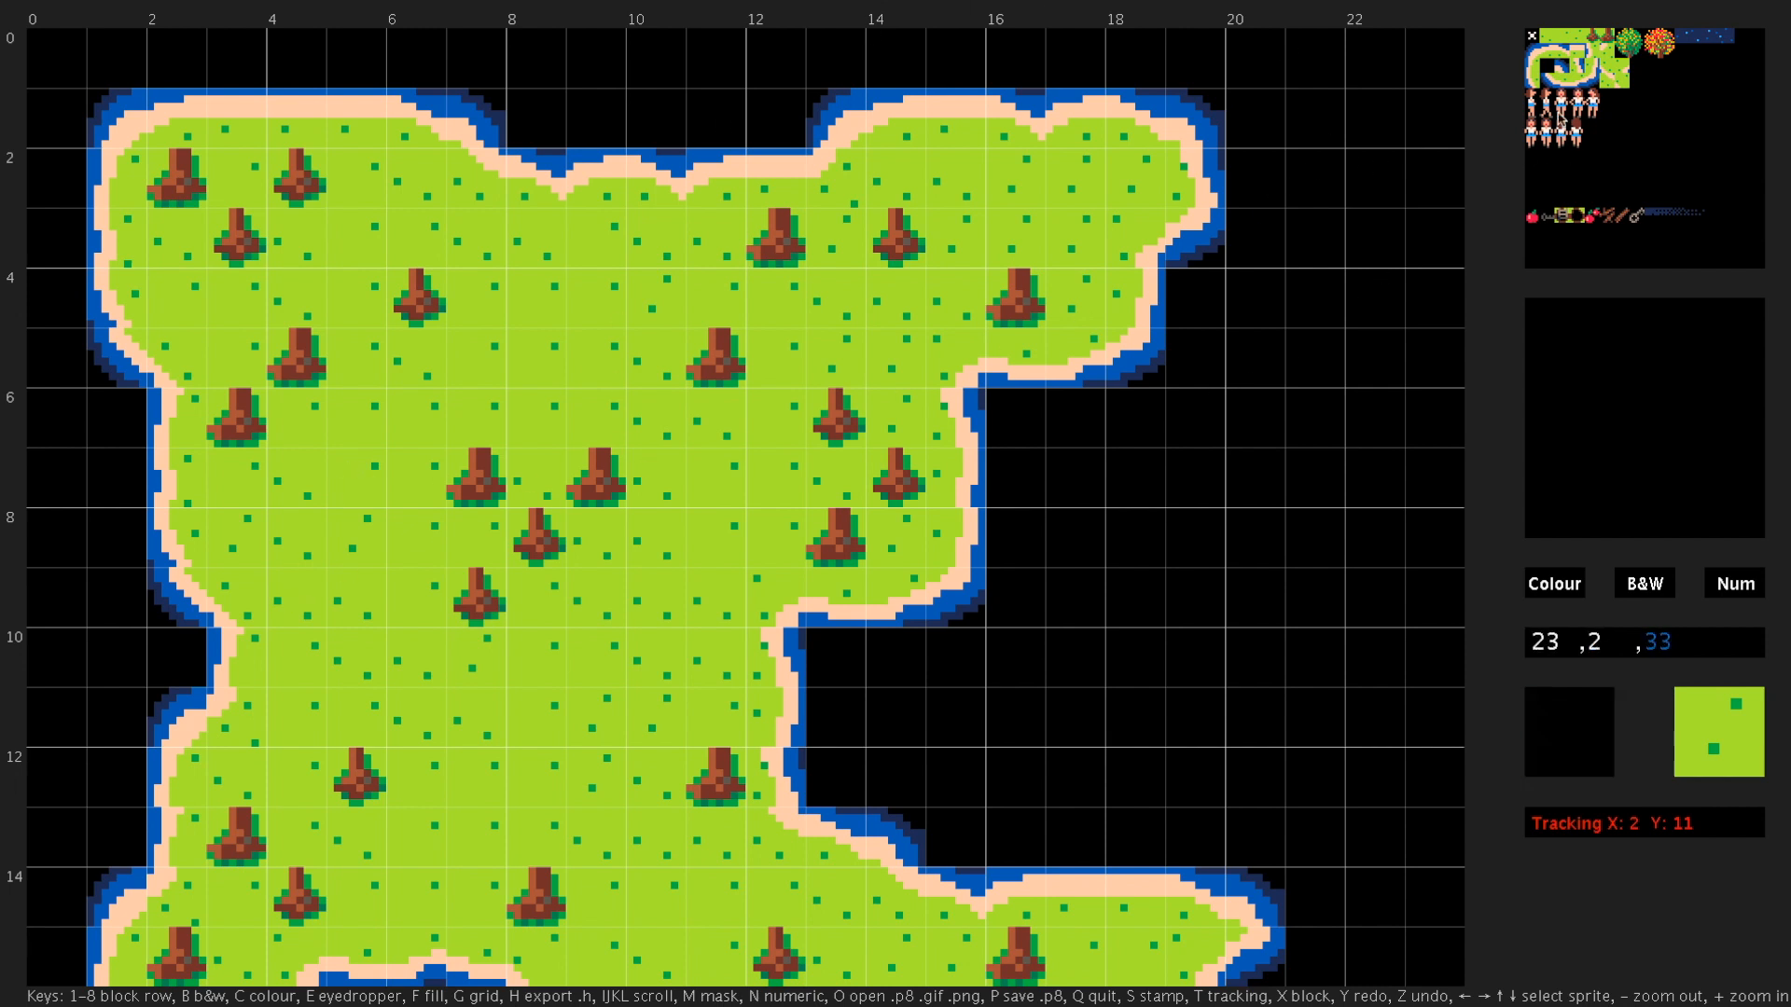
{"action": "left_click", "coordinate": [1694, 38]}
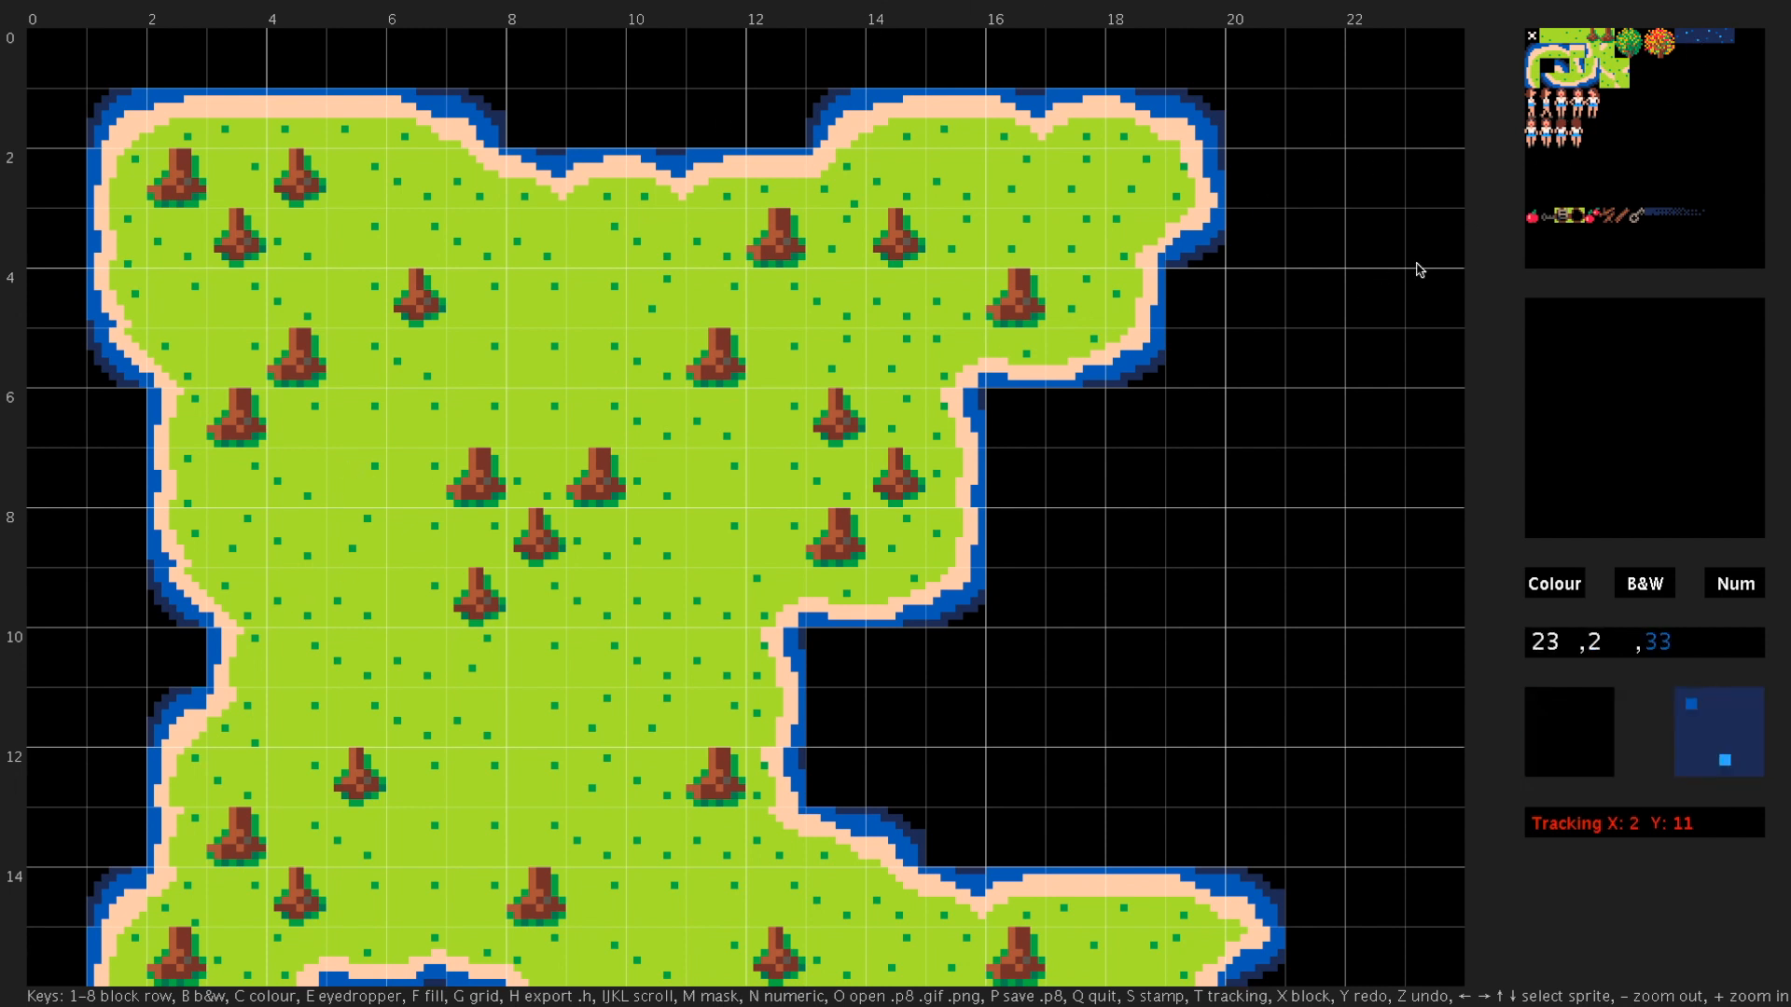
{"action": "key", "text": "f"}
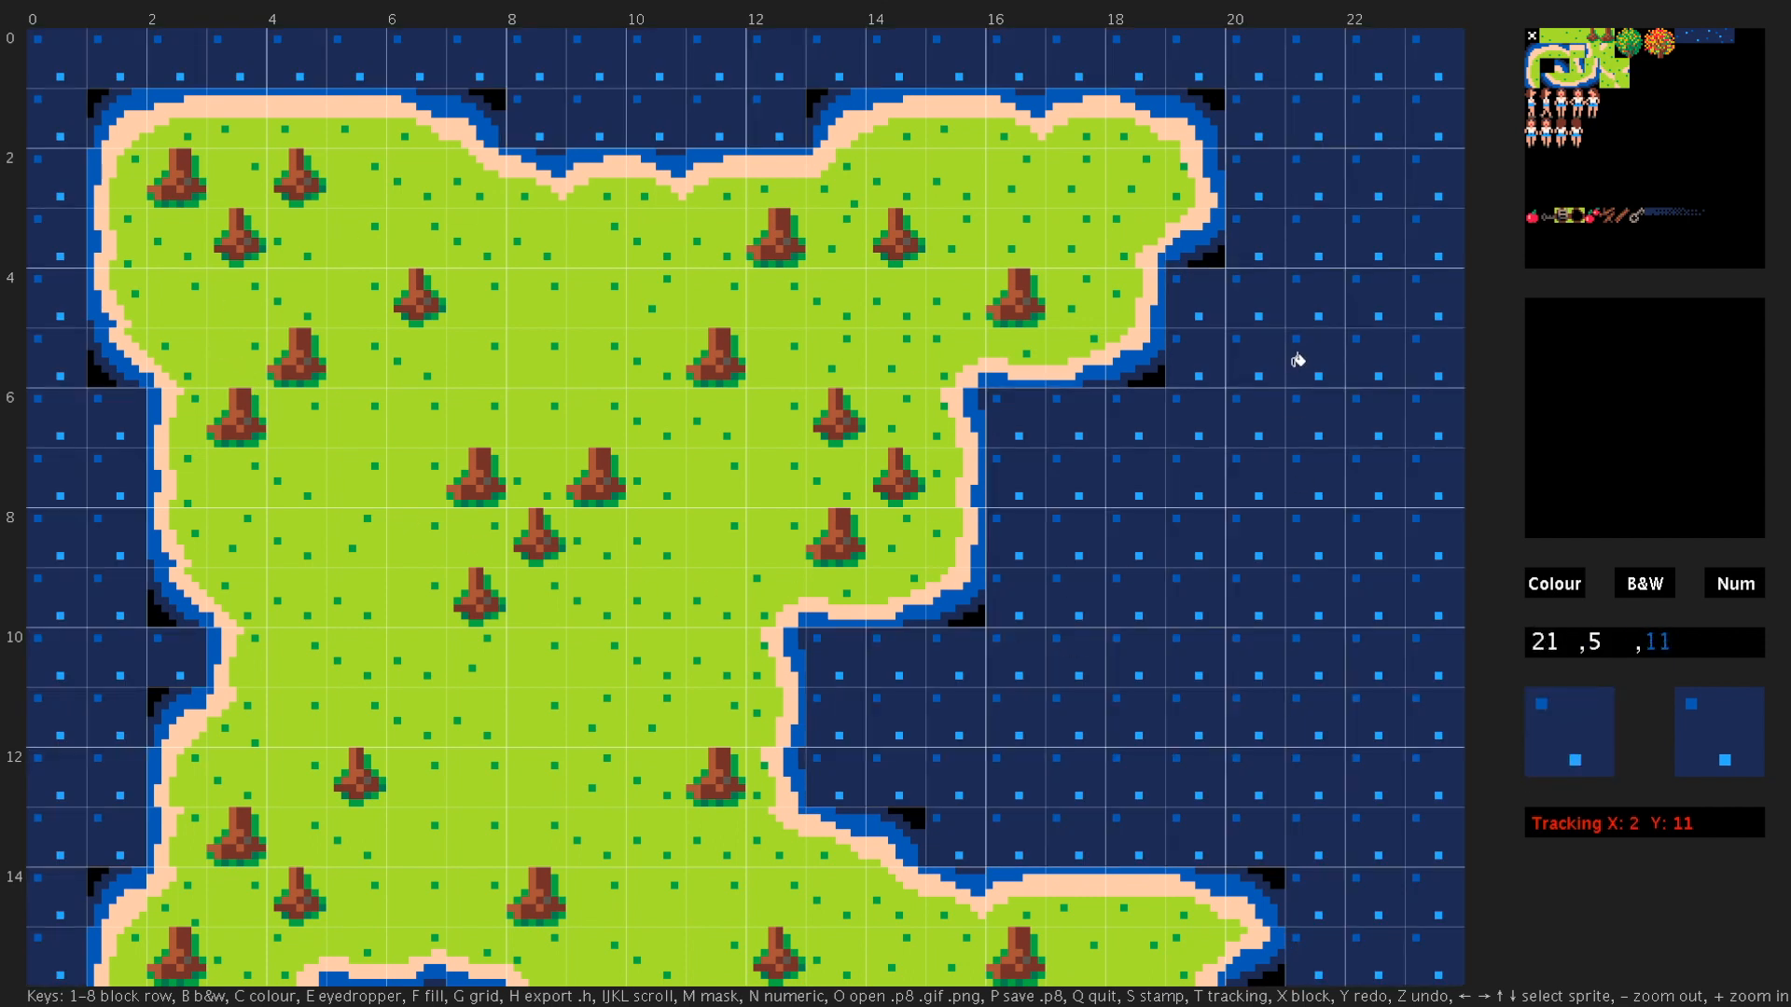
- Flood-fill the dark blue sea around the original island with the empty tile (0)
{"action": "key", "text": "minus"}
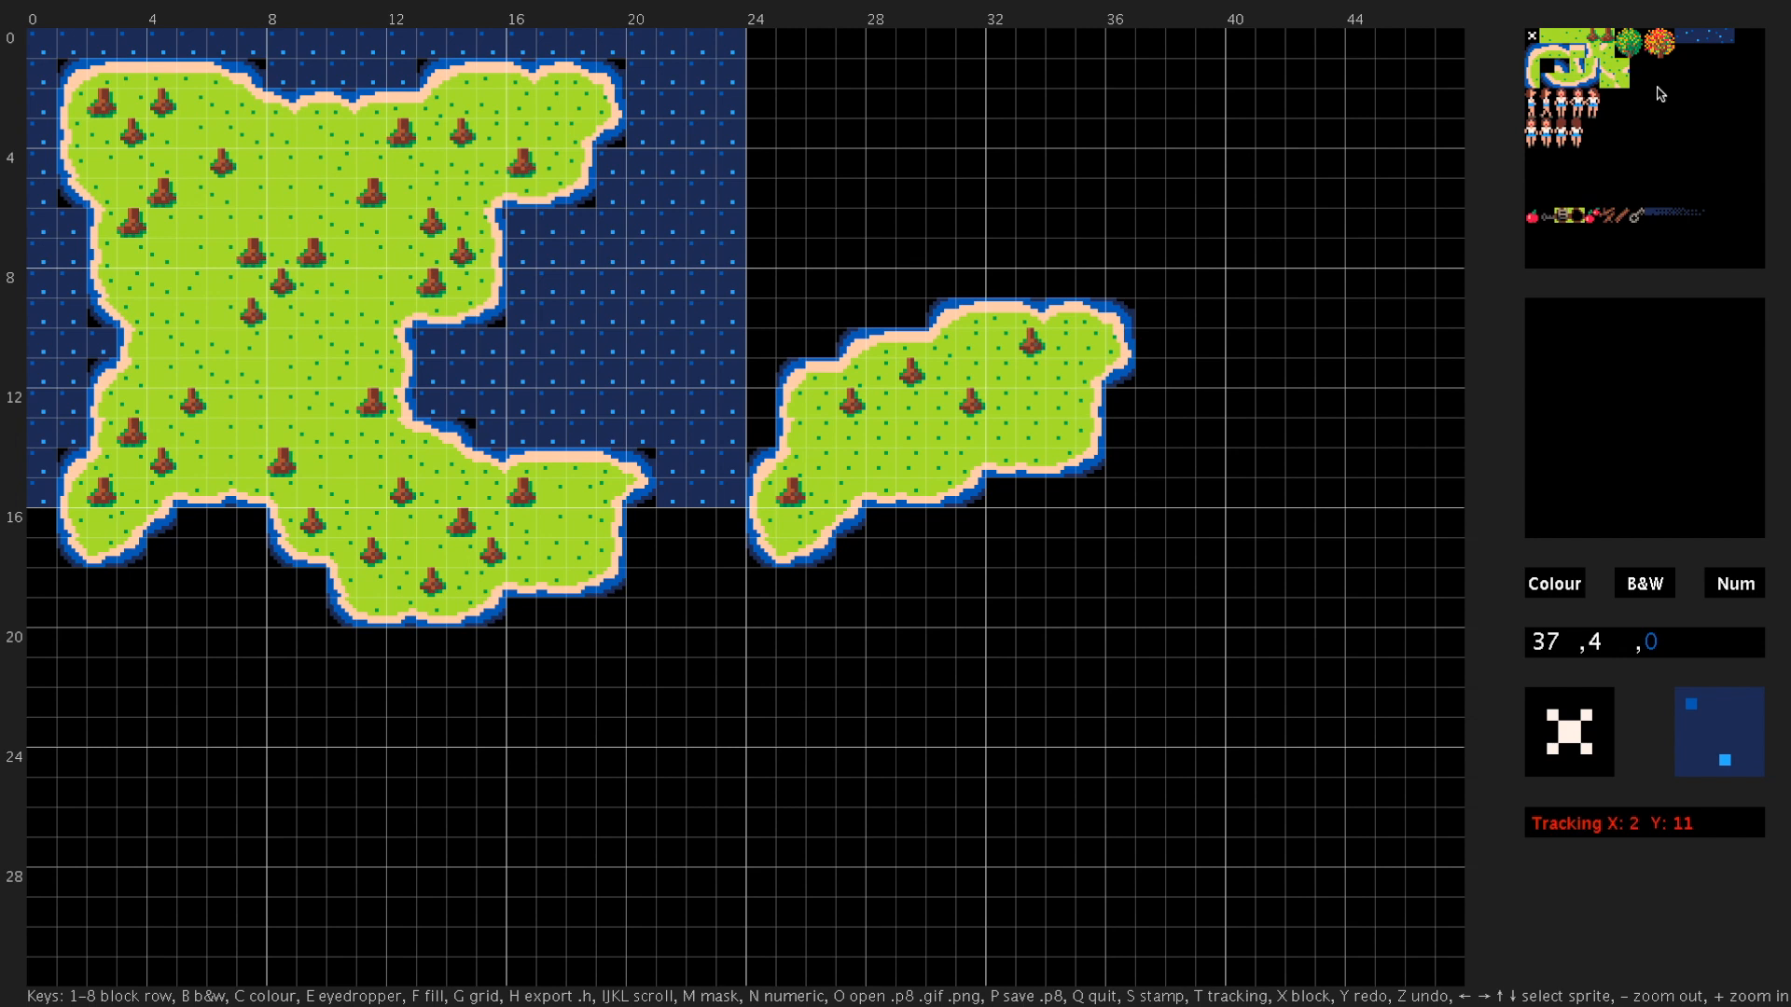
{"action": "left_click", "coordinate": [1532, 38]}
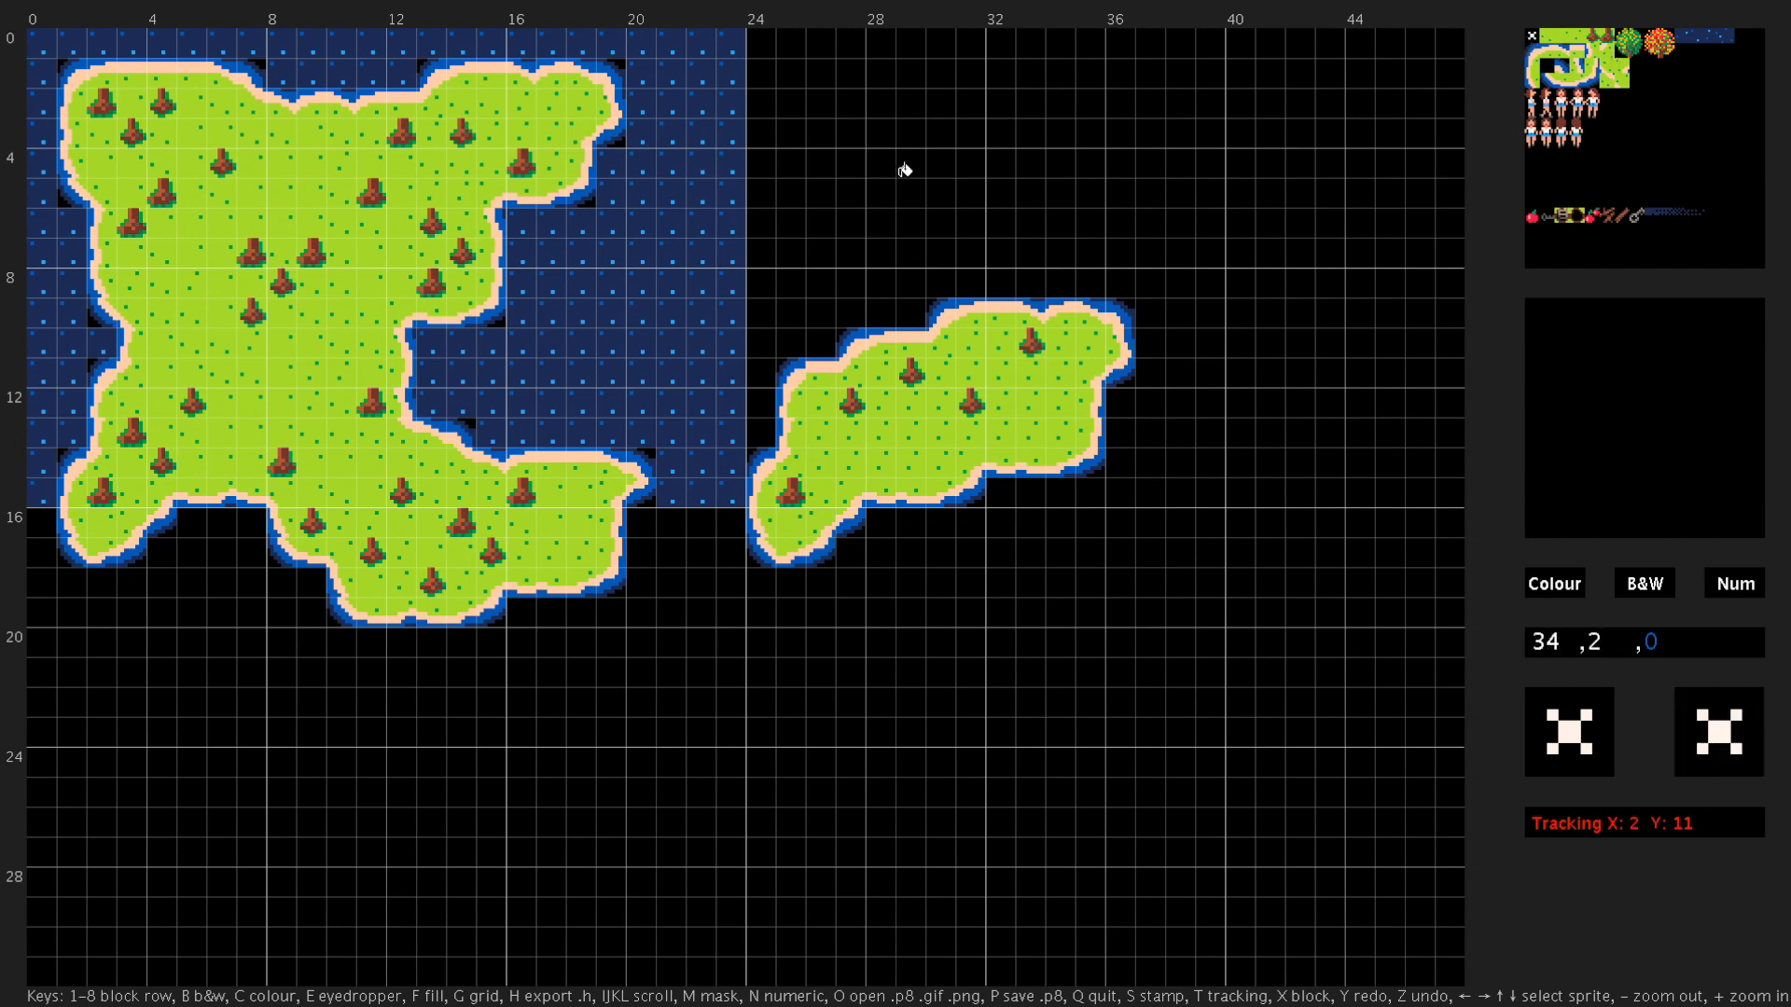
{"action": "key", "text": "f"}
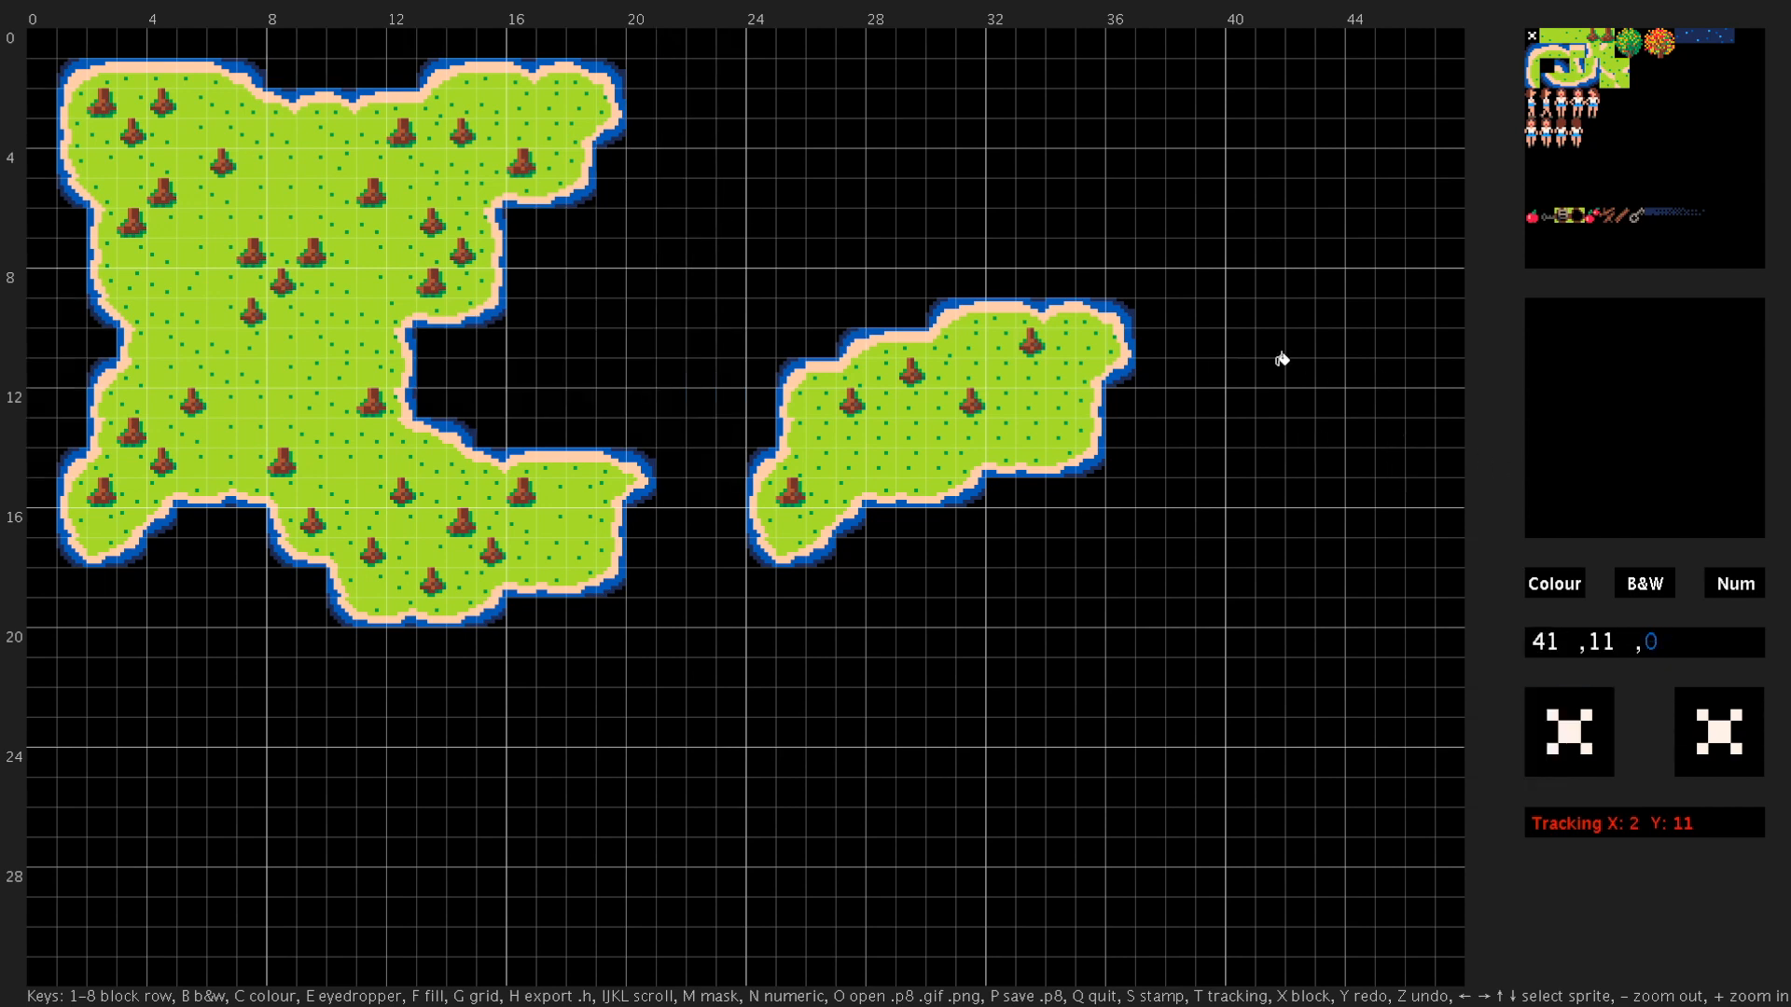
- Block sprite row 5's shared map area and stamp freehand trails of the apple tile across the map above and below it
{"action": "key", "text": "minus"}
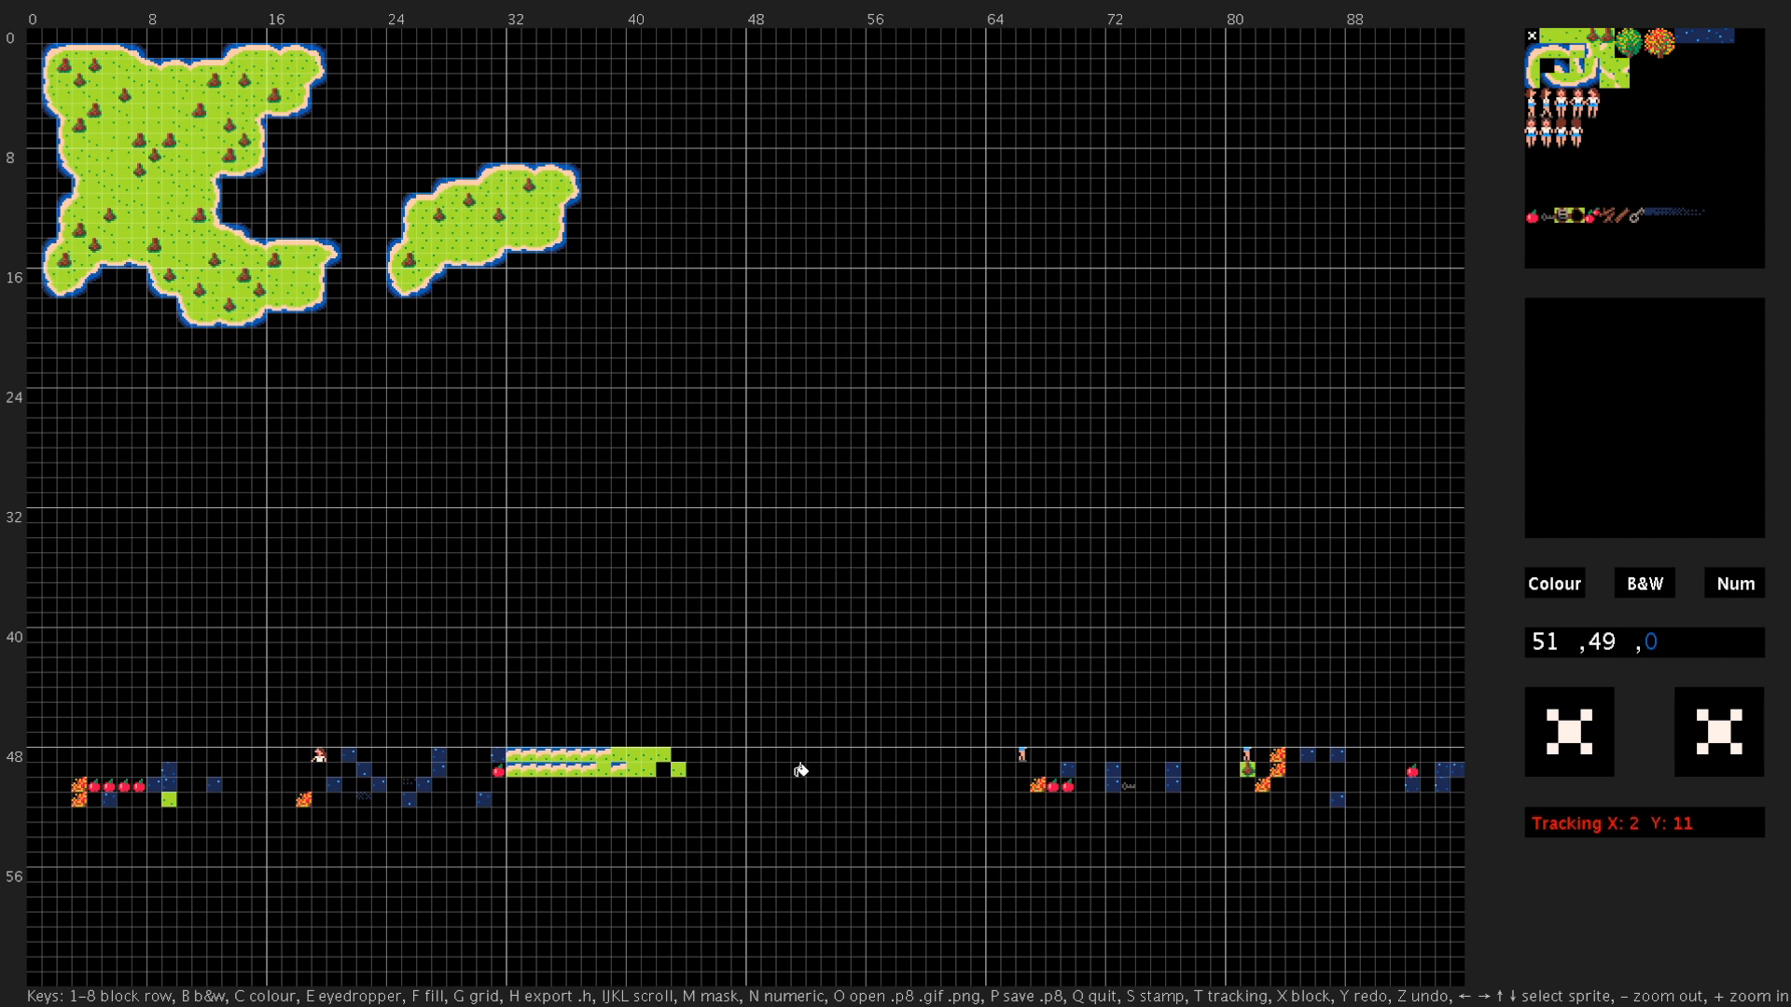
{"action": "key", "text": "5"}
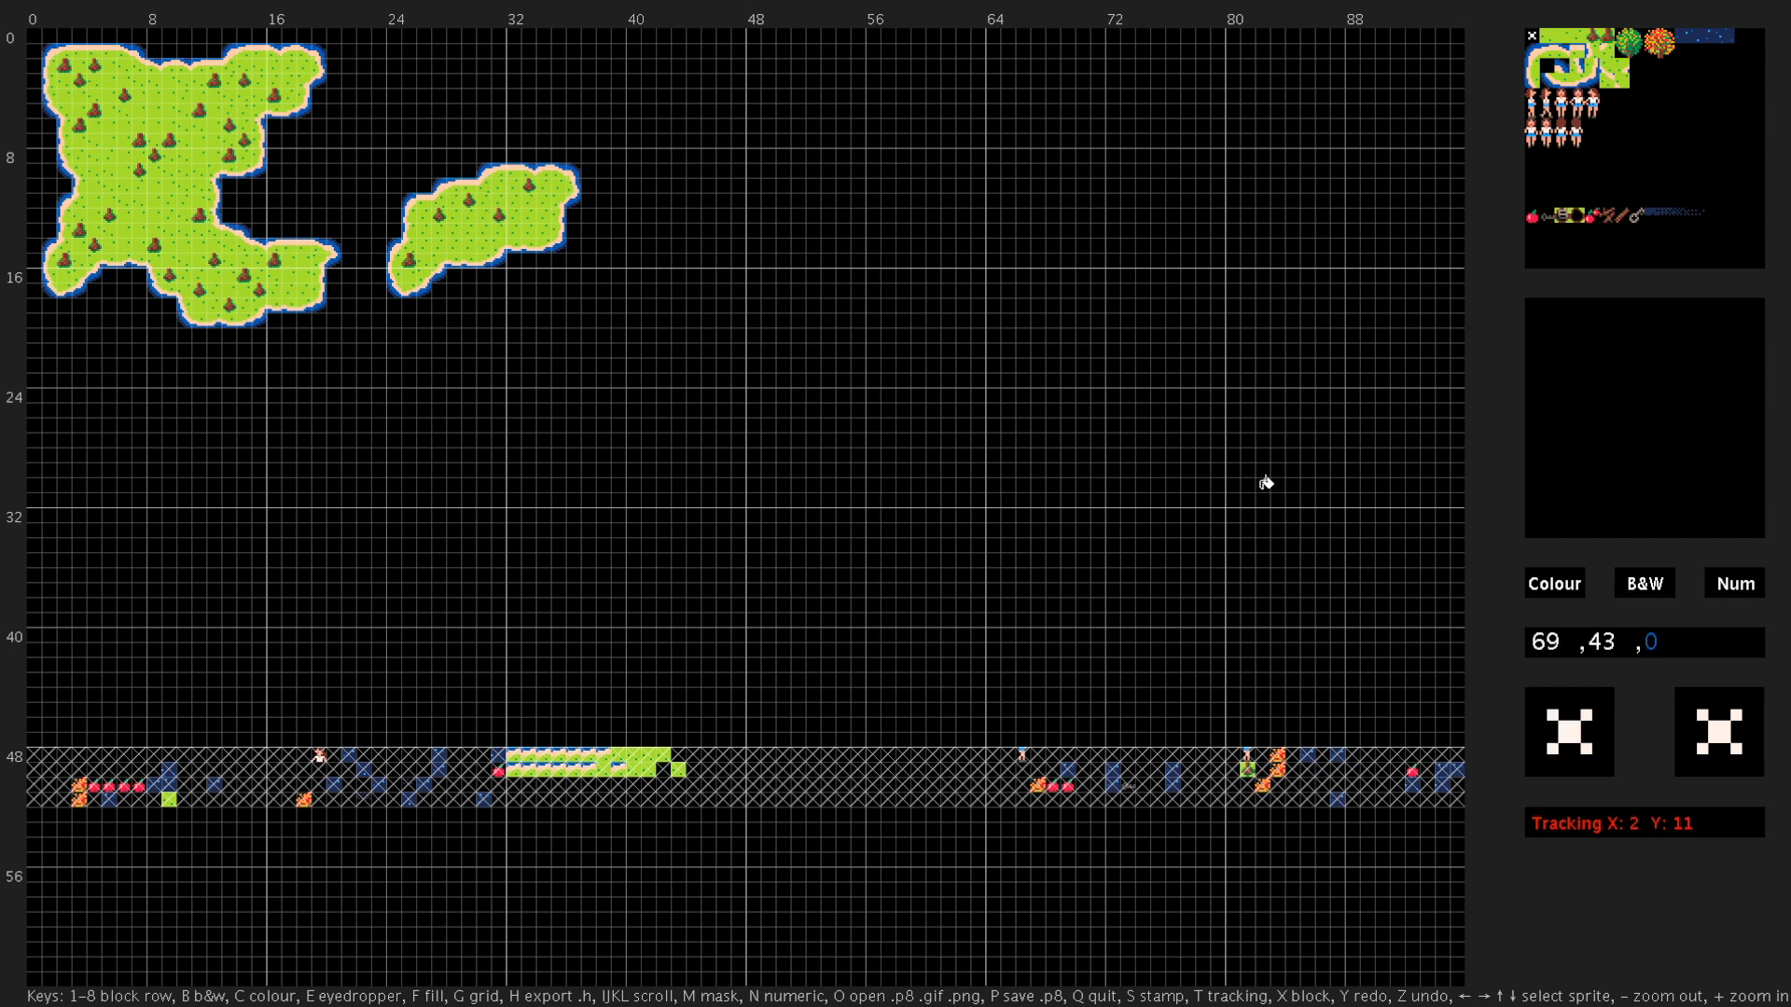
{"action": "left_click", "coordinate": [1534, 219]}
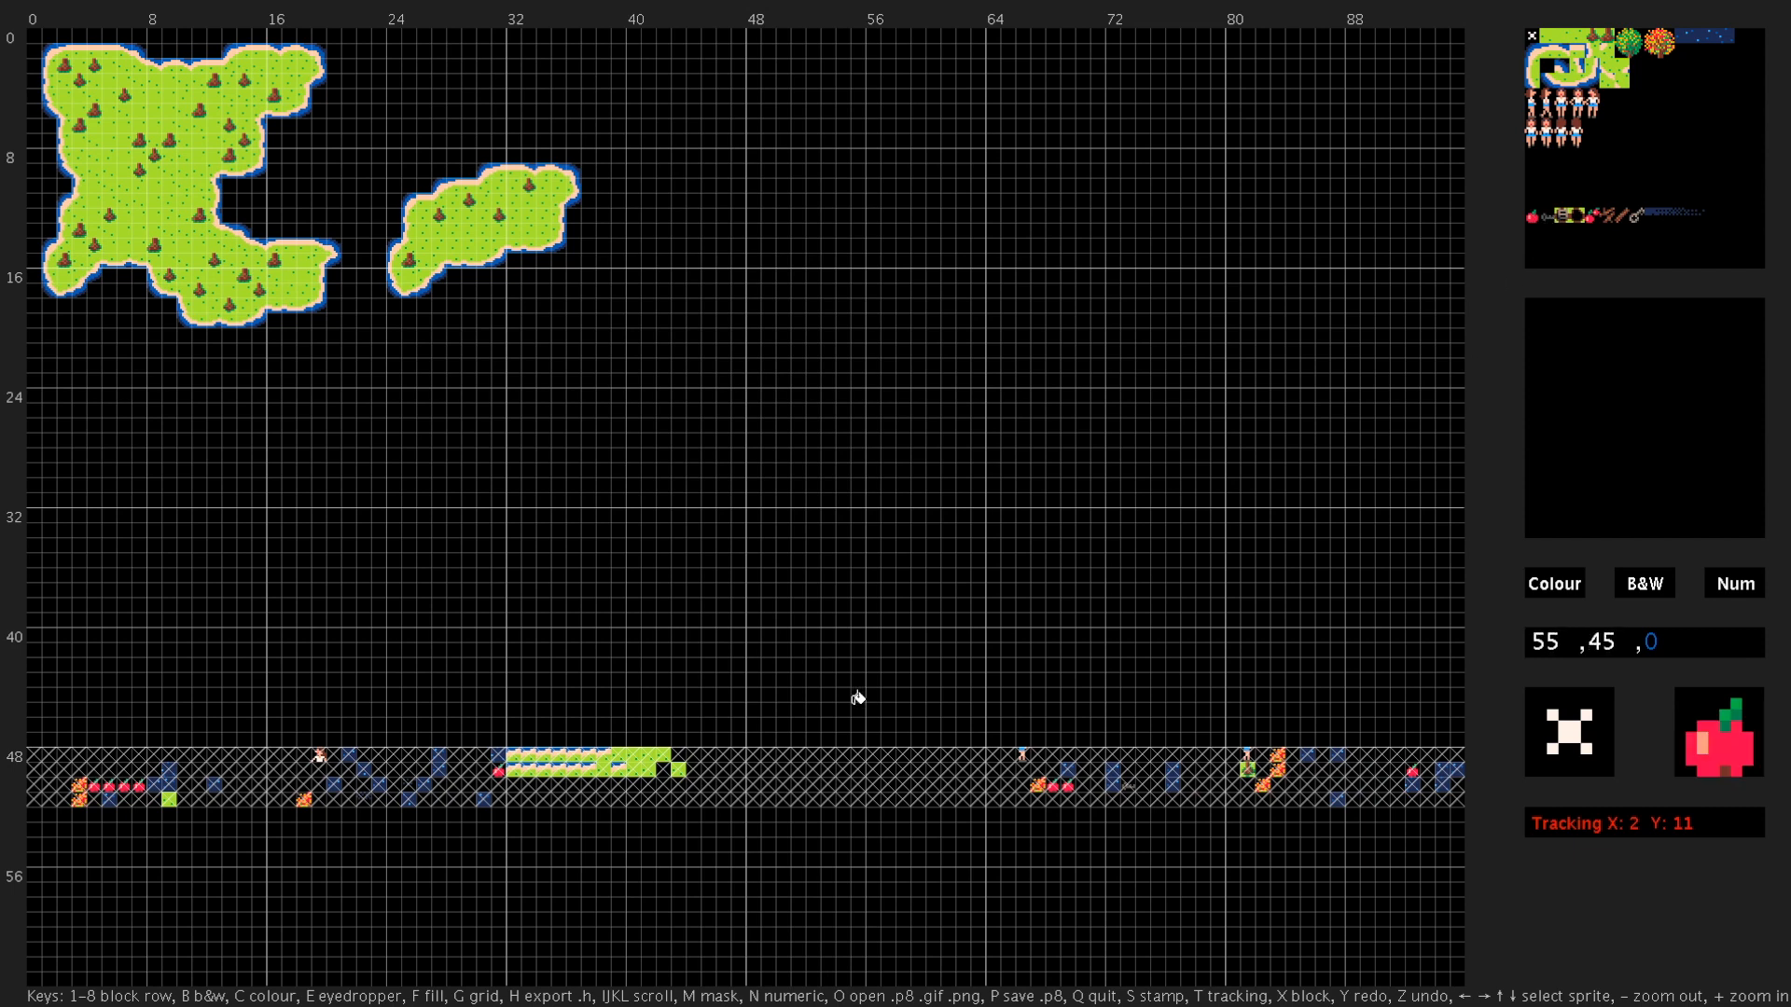
{"action": "key", "text": "s"}
{"action": "mouse_move", "coordinate": [845, 706]}
{"action": "left_mouse_down"}
{"action": "mouse_move", "coordinate": [767, 828]}
{"action": "mouse_move", "coordinate": [885, 636]}
{"action": "mouse_move", "coordinate": [923, 691]}
{"action": "mouse_move", "coordinate": [823, 840]}
{"action": "mouse_move", "coordinate": [887, 740]}
{"action": "left_mouse_up"}
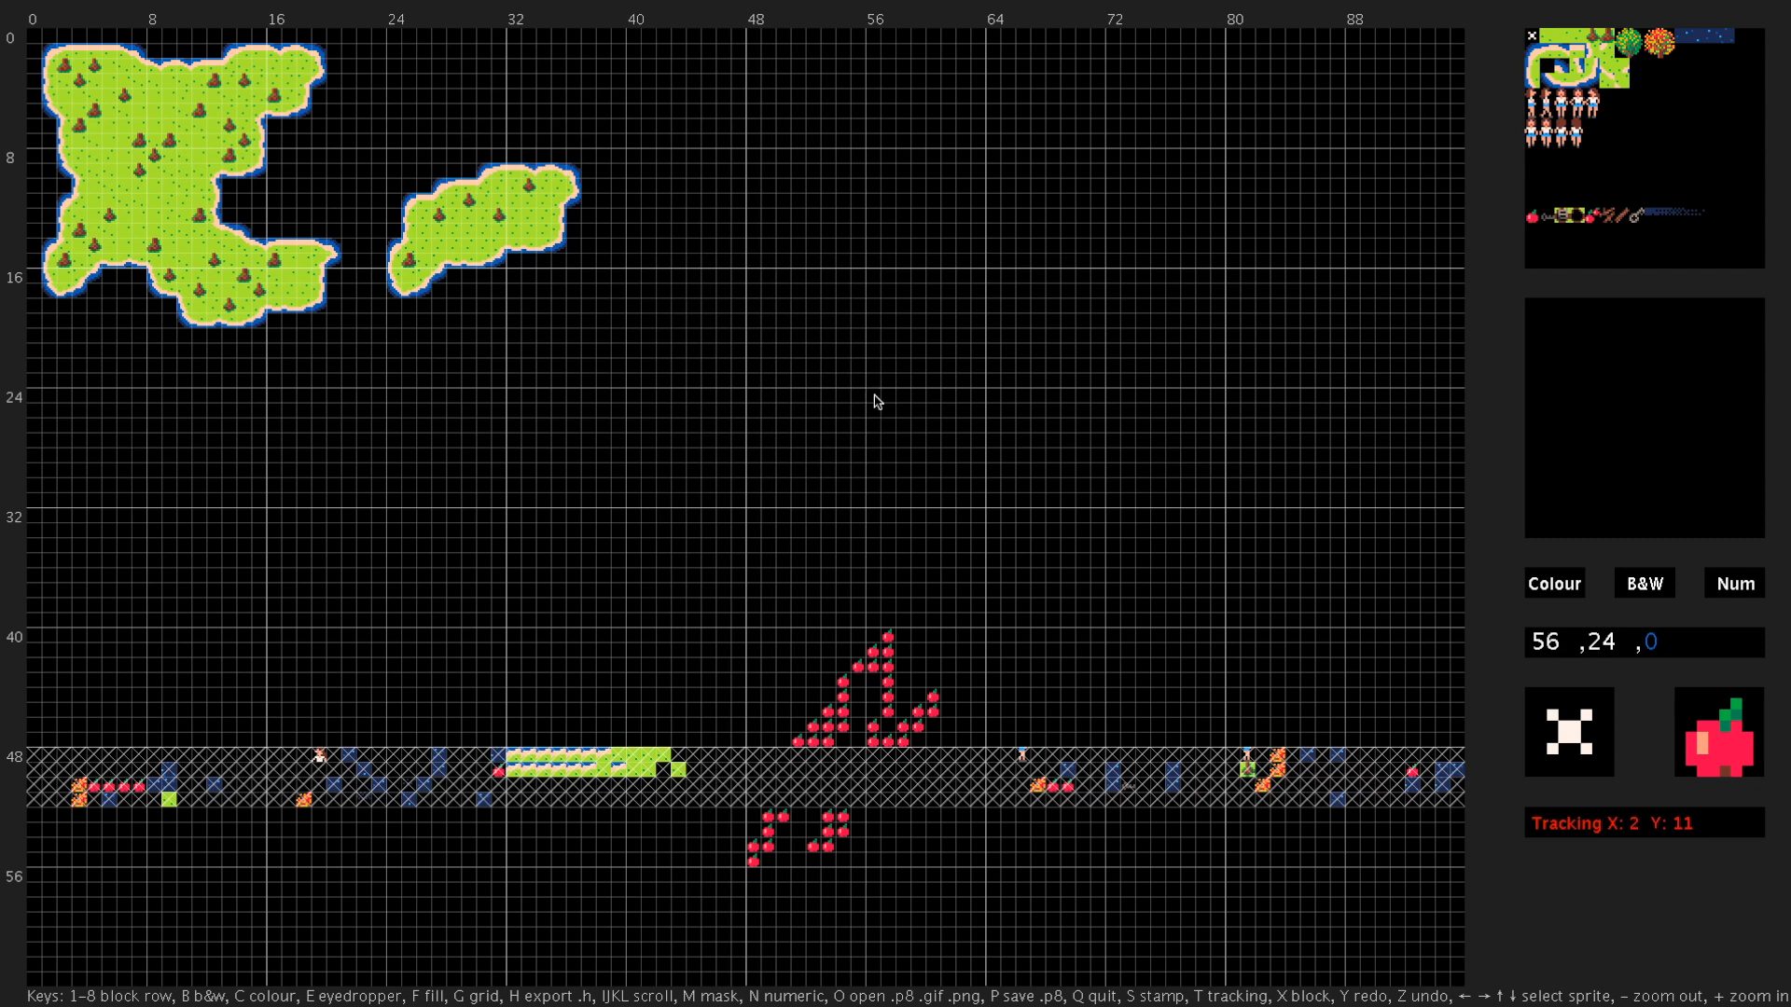
- Load the Havana project by opening havana.p8, havana.png and havana.gif
{"action": "key", "text": "o"}
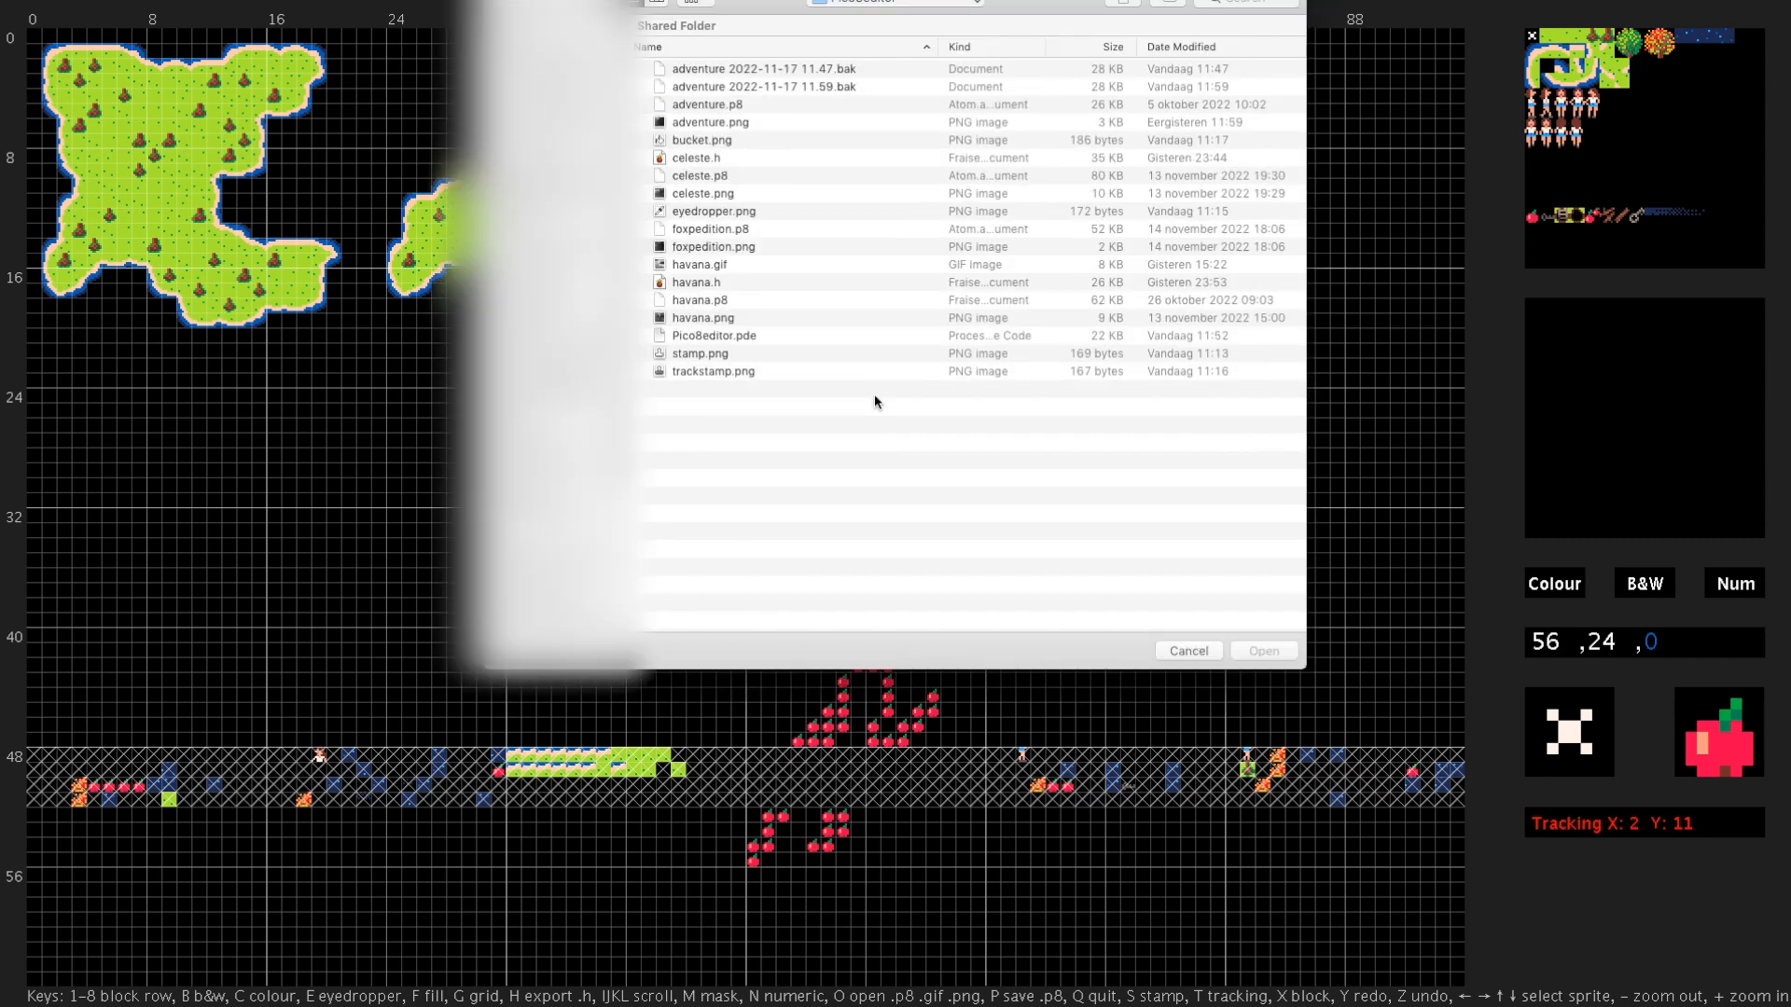
{"action": "double_click", "coordinate": [698, 300]}
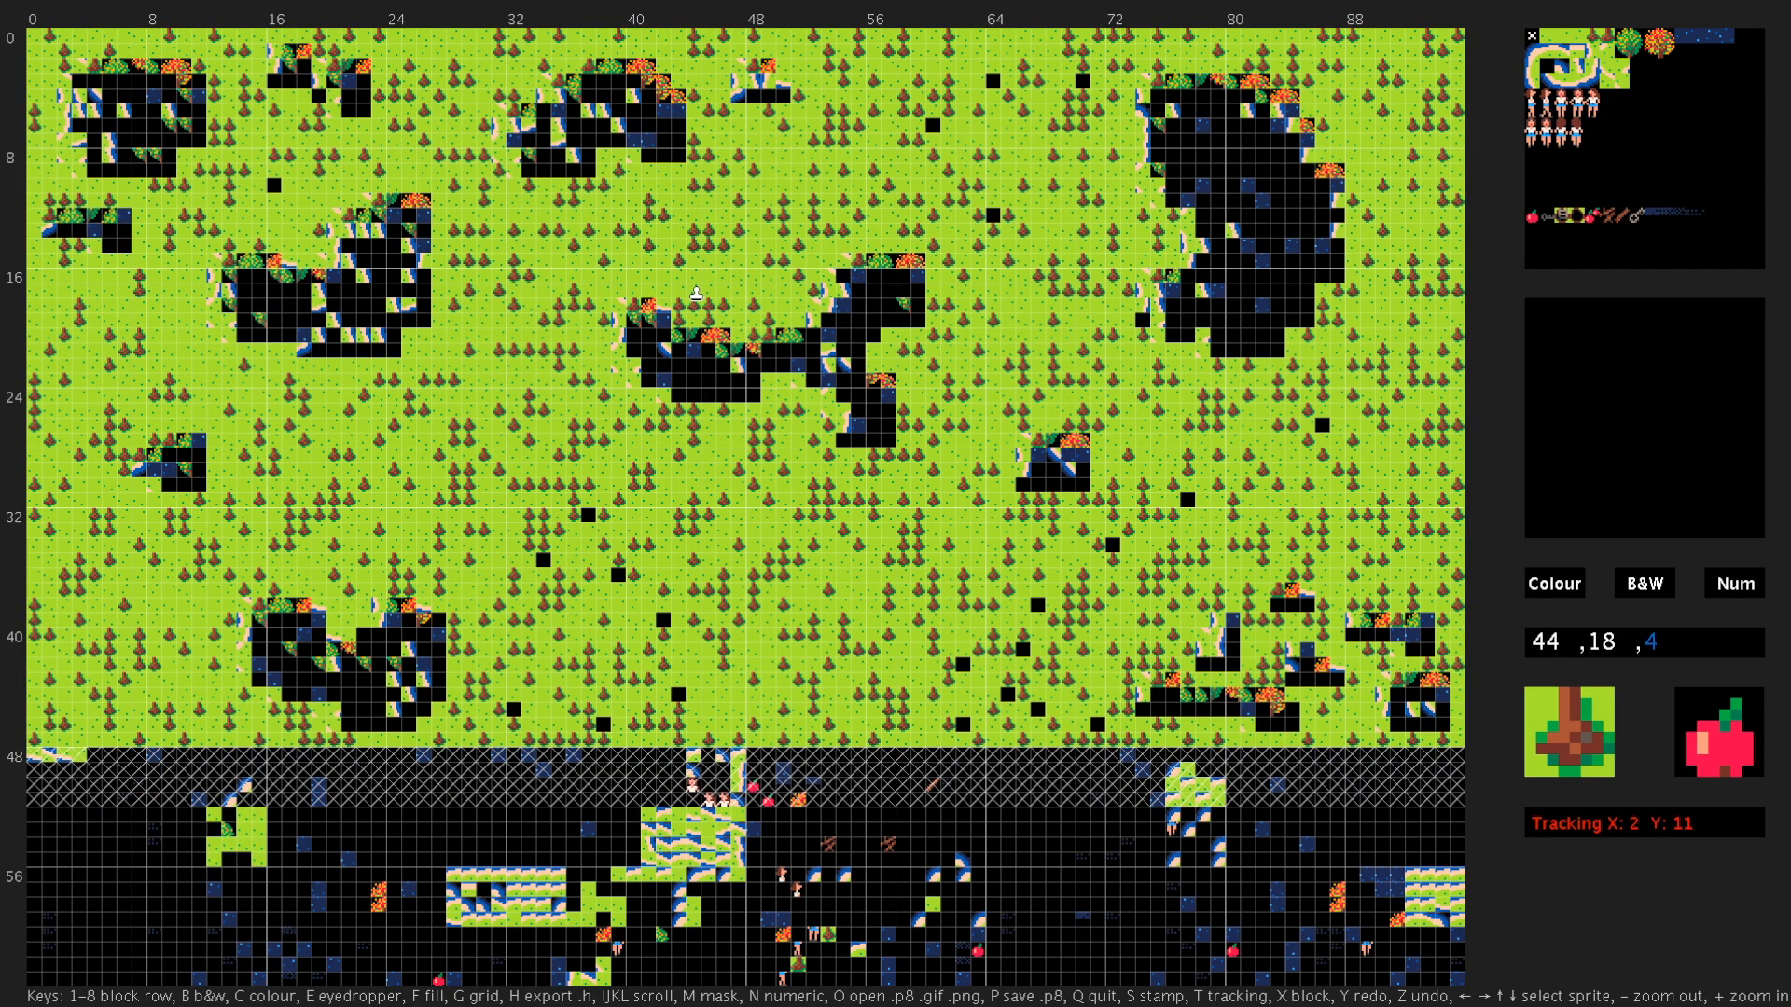
{"action": "key", "text": "o"}
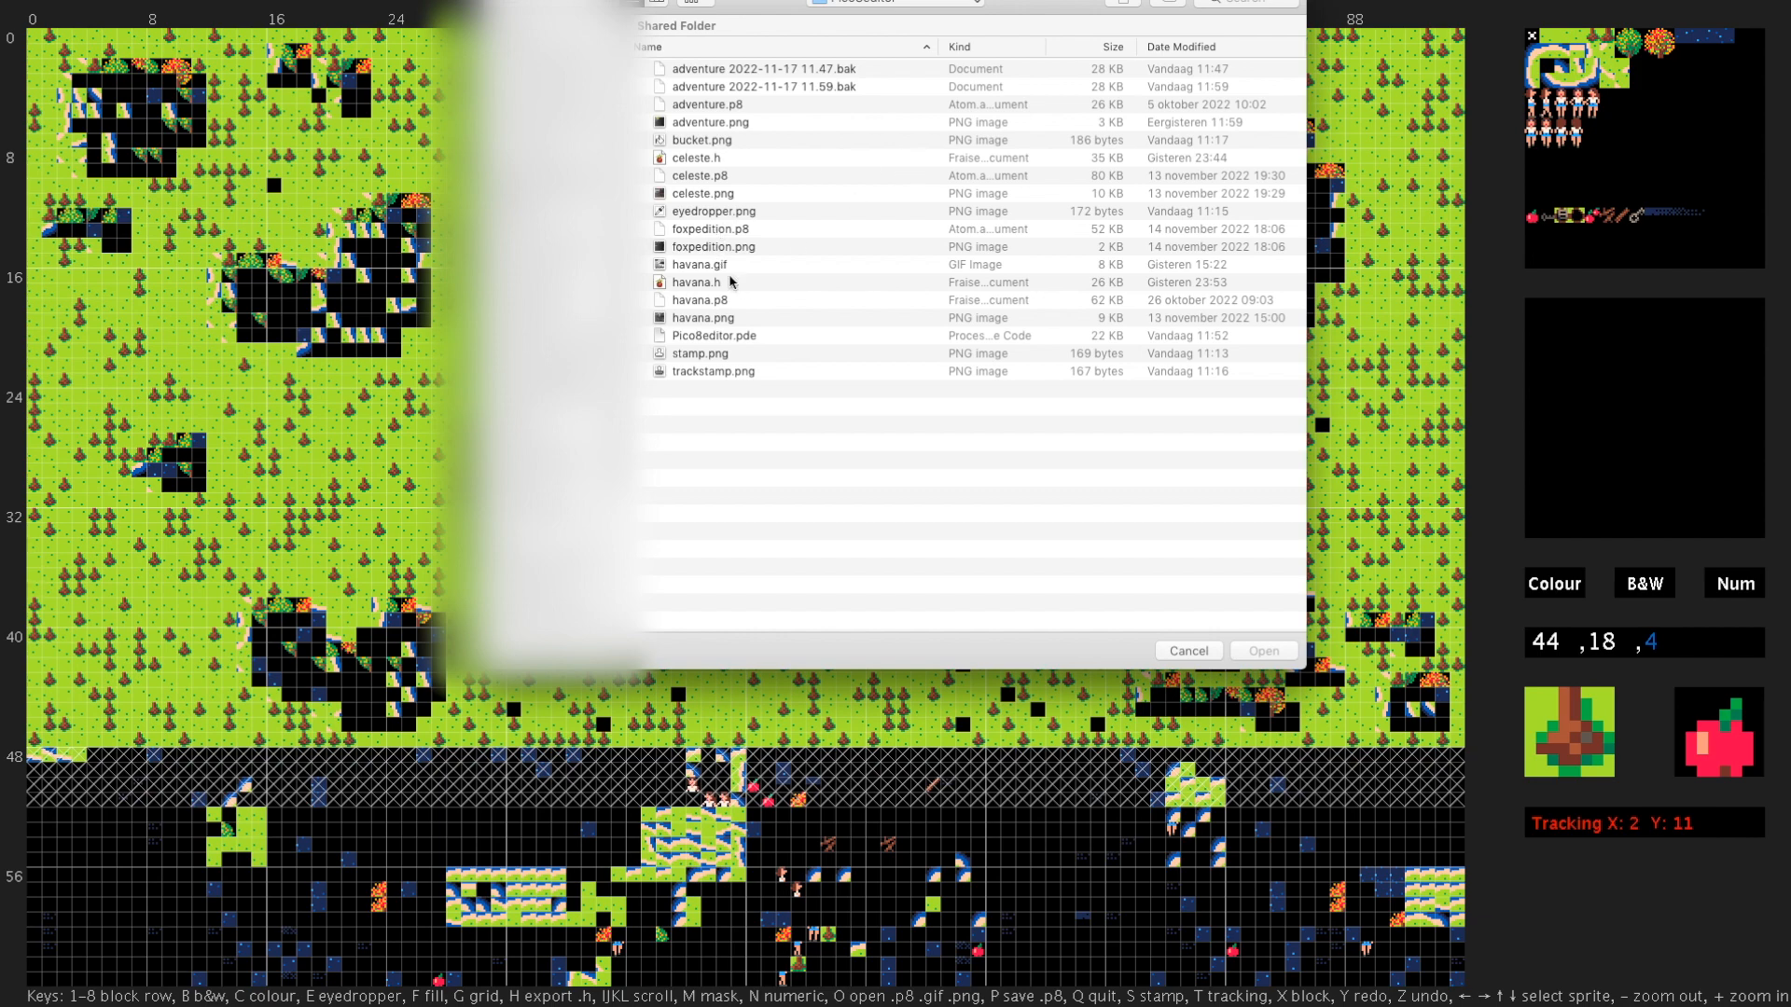
{"action": "double_click", "coordinate": [705, 318]}
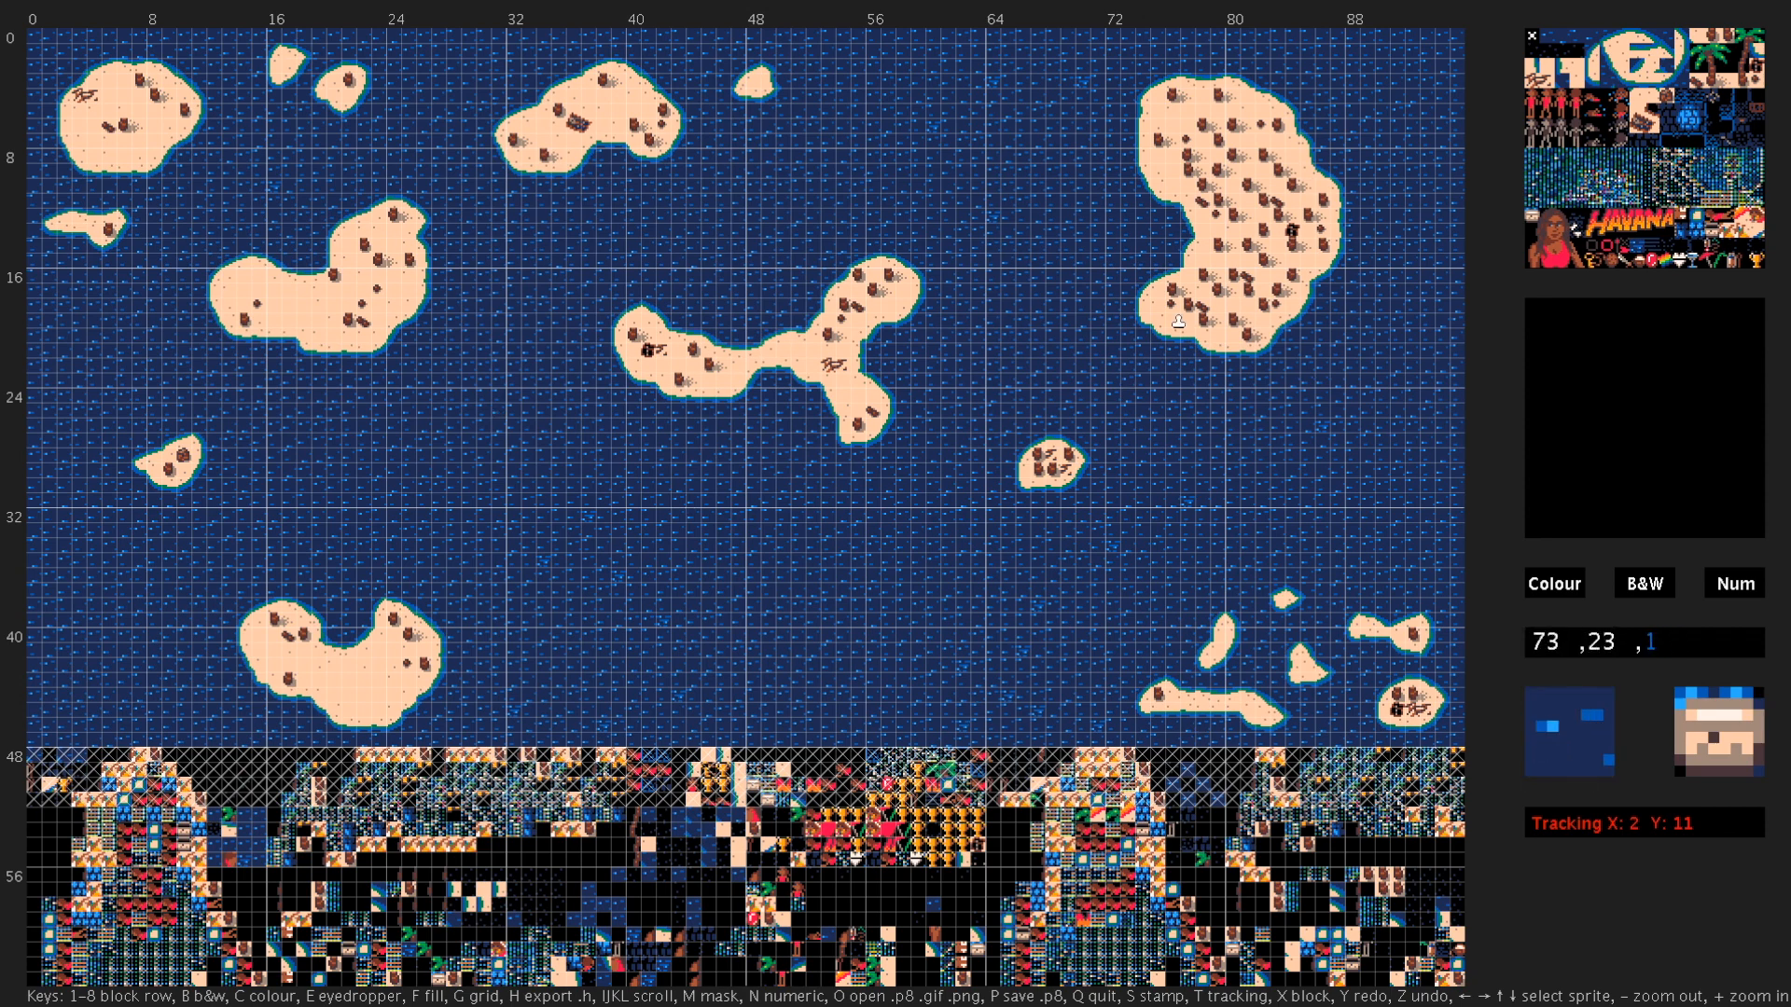
{"action": "key", "text": "o"}
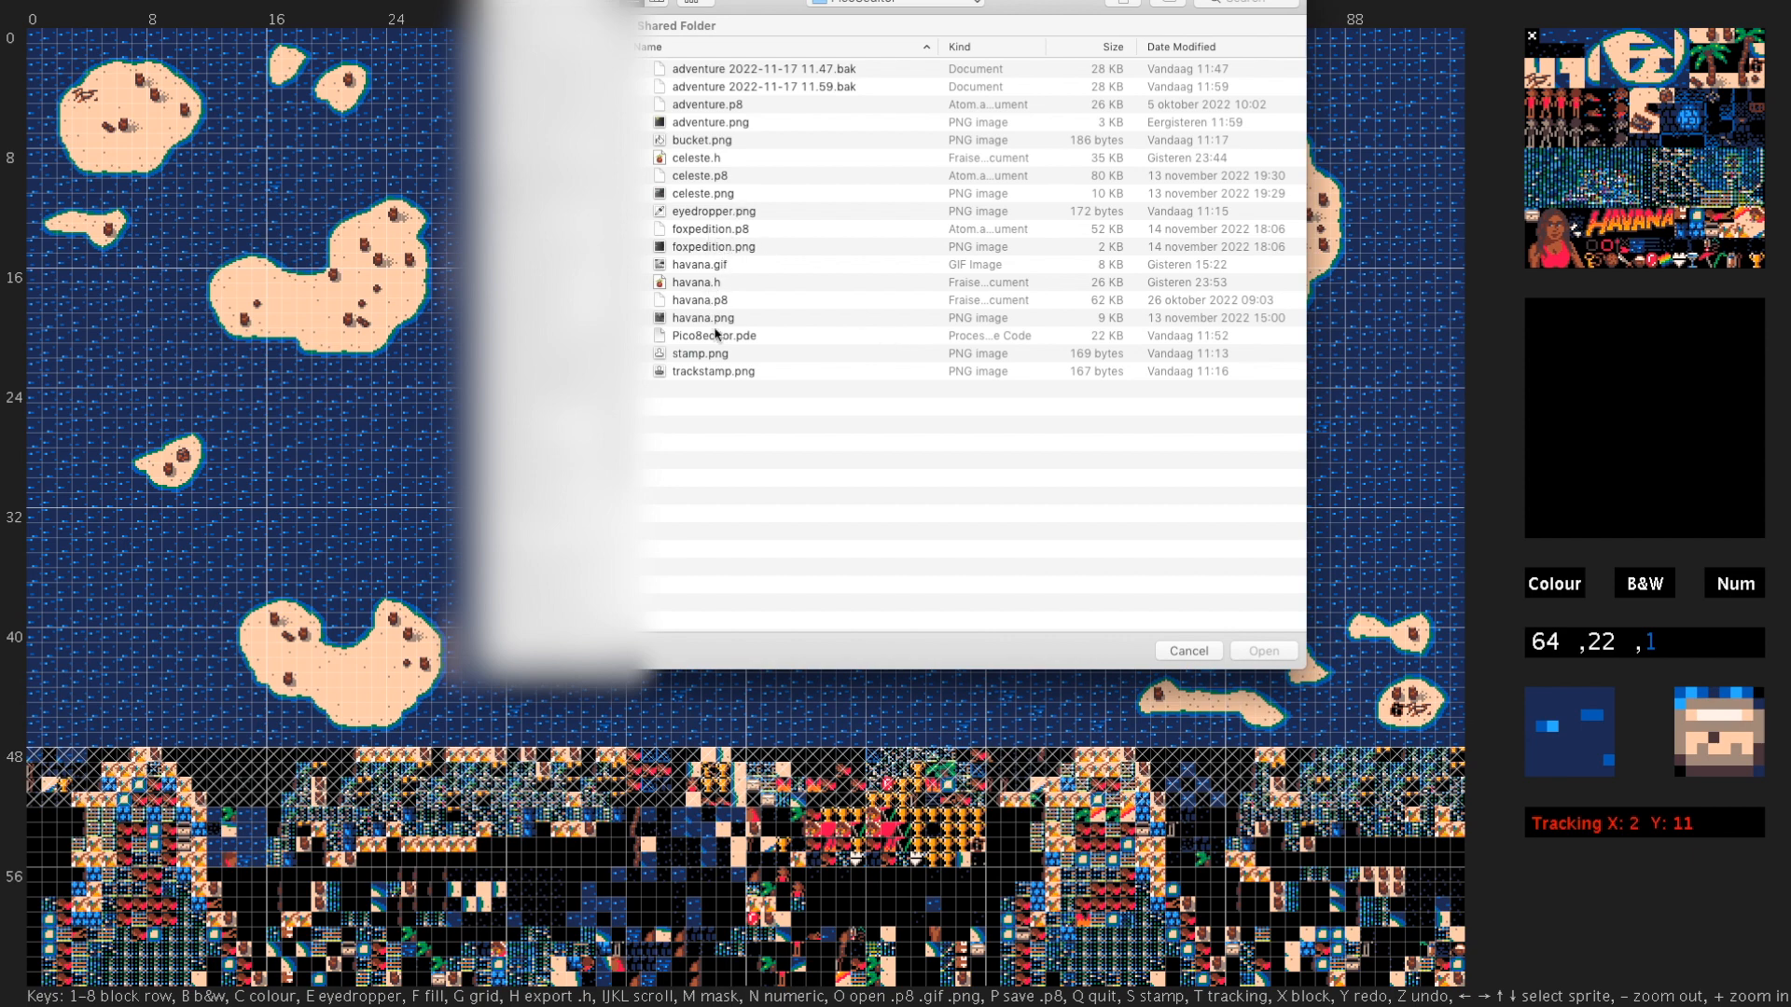
{"action": "double_click", "coordinate": [702, 264]}
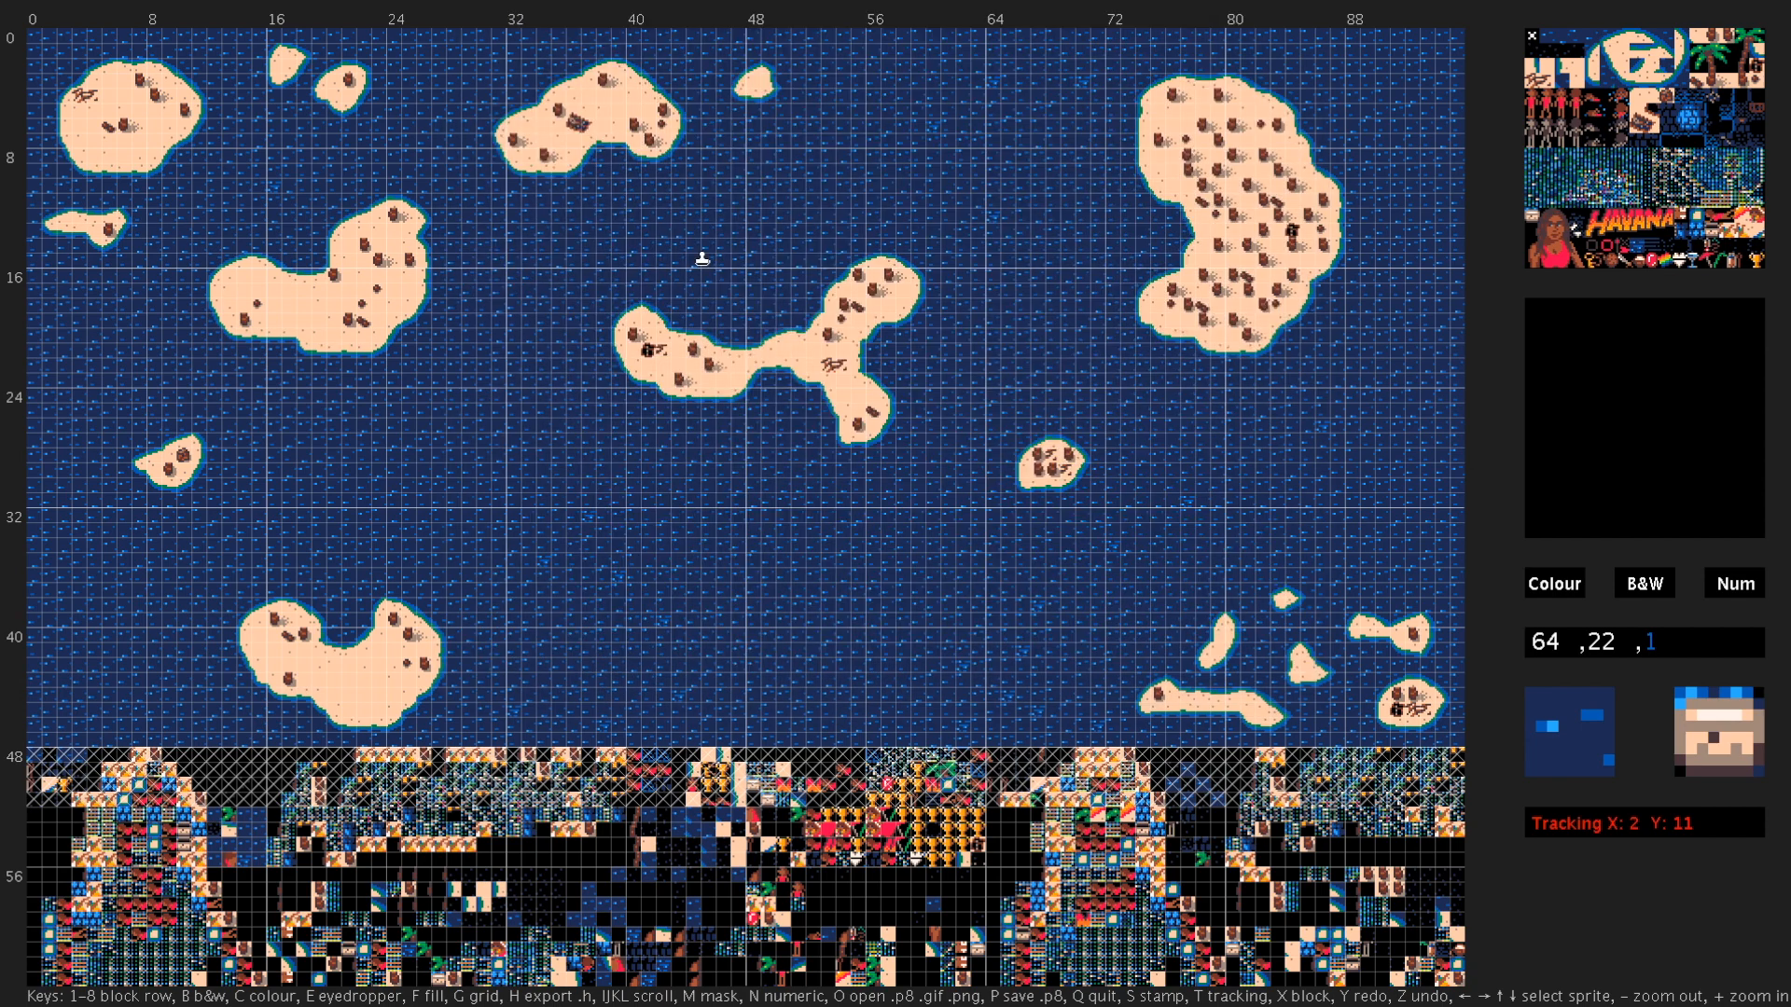
- Display the Havana map in black and white and inspect the northwest islands up close
{"action": "key", "text": "b"}
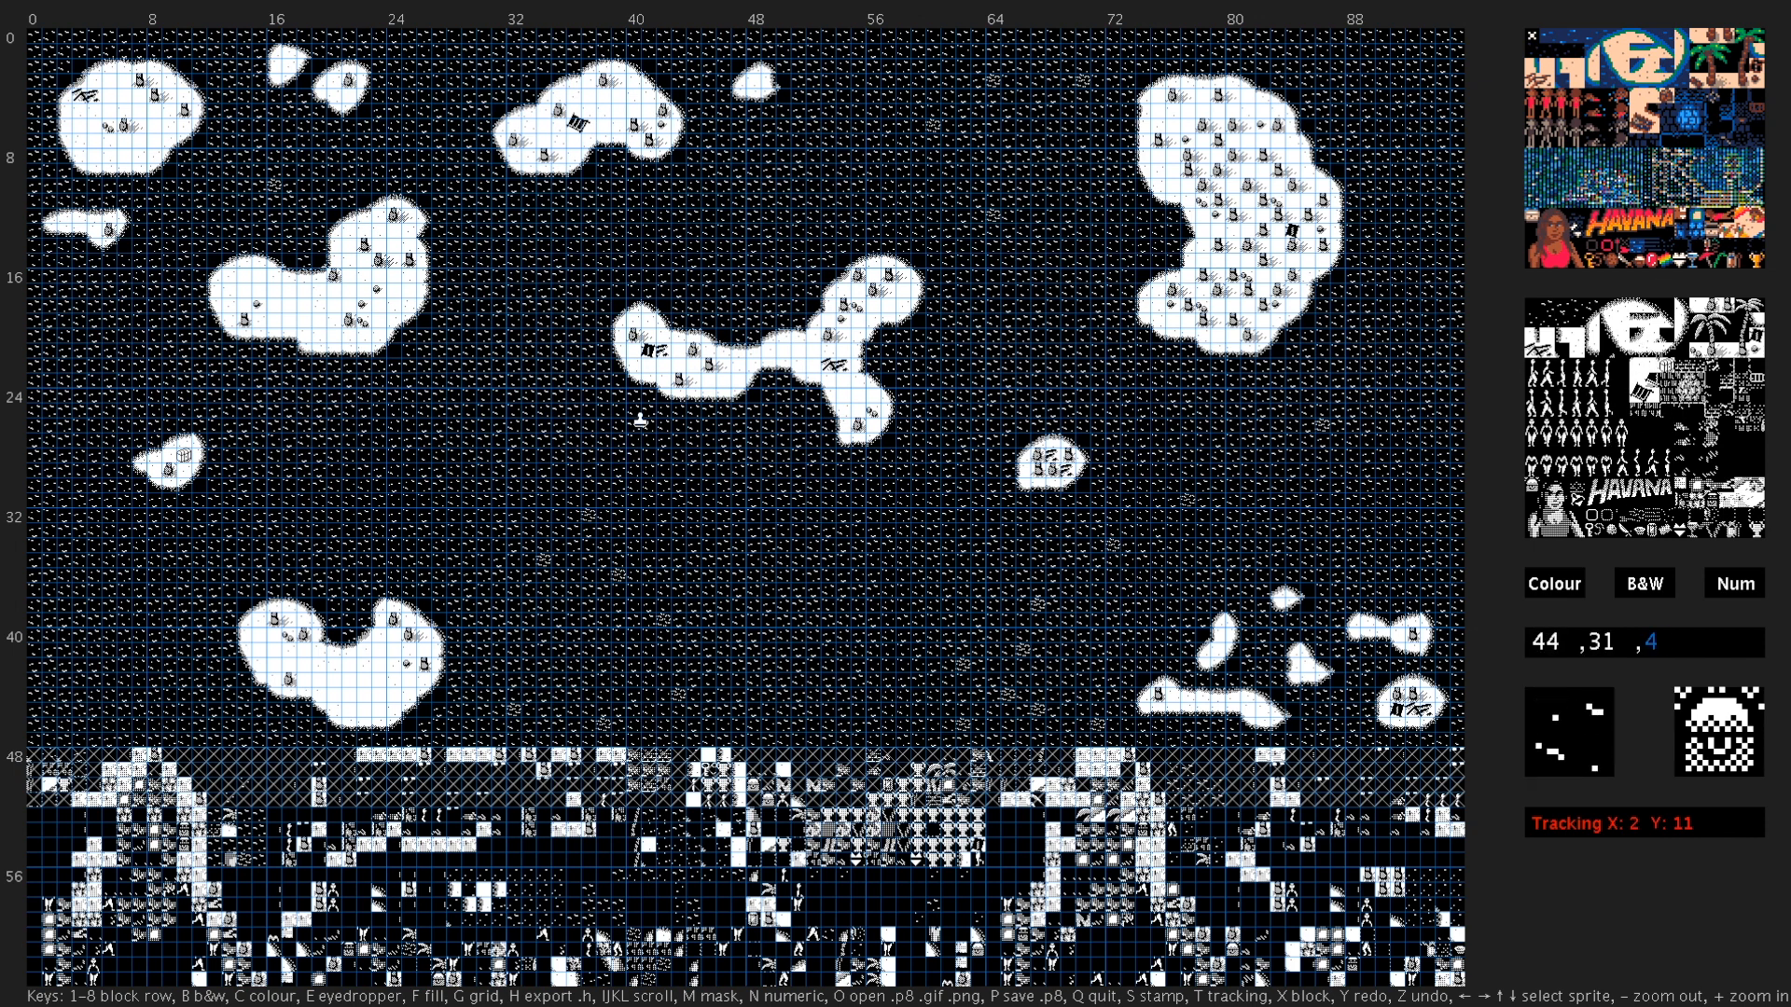
{"action": "key", "text": "plus"}
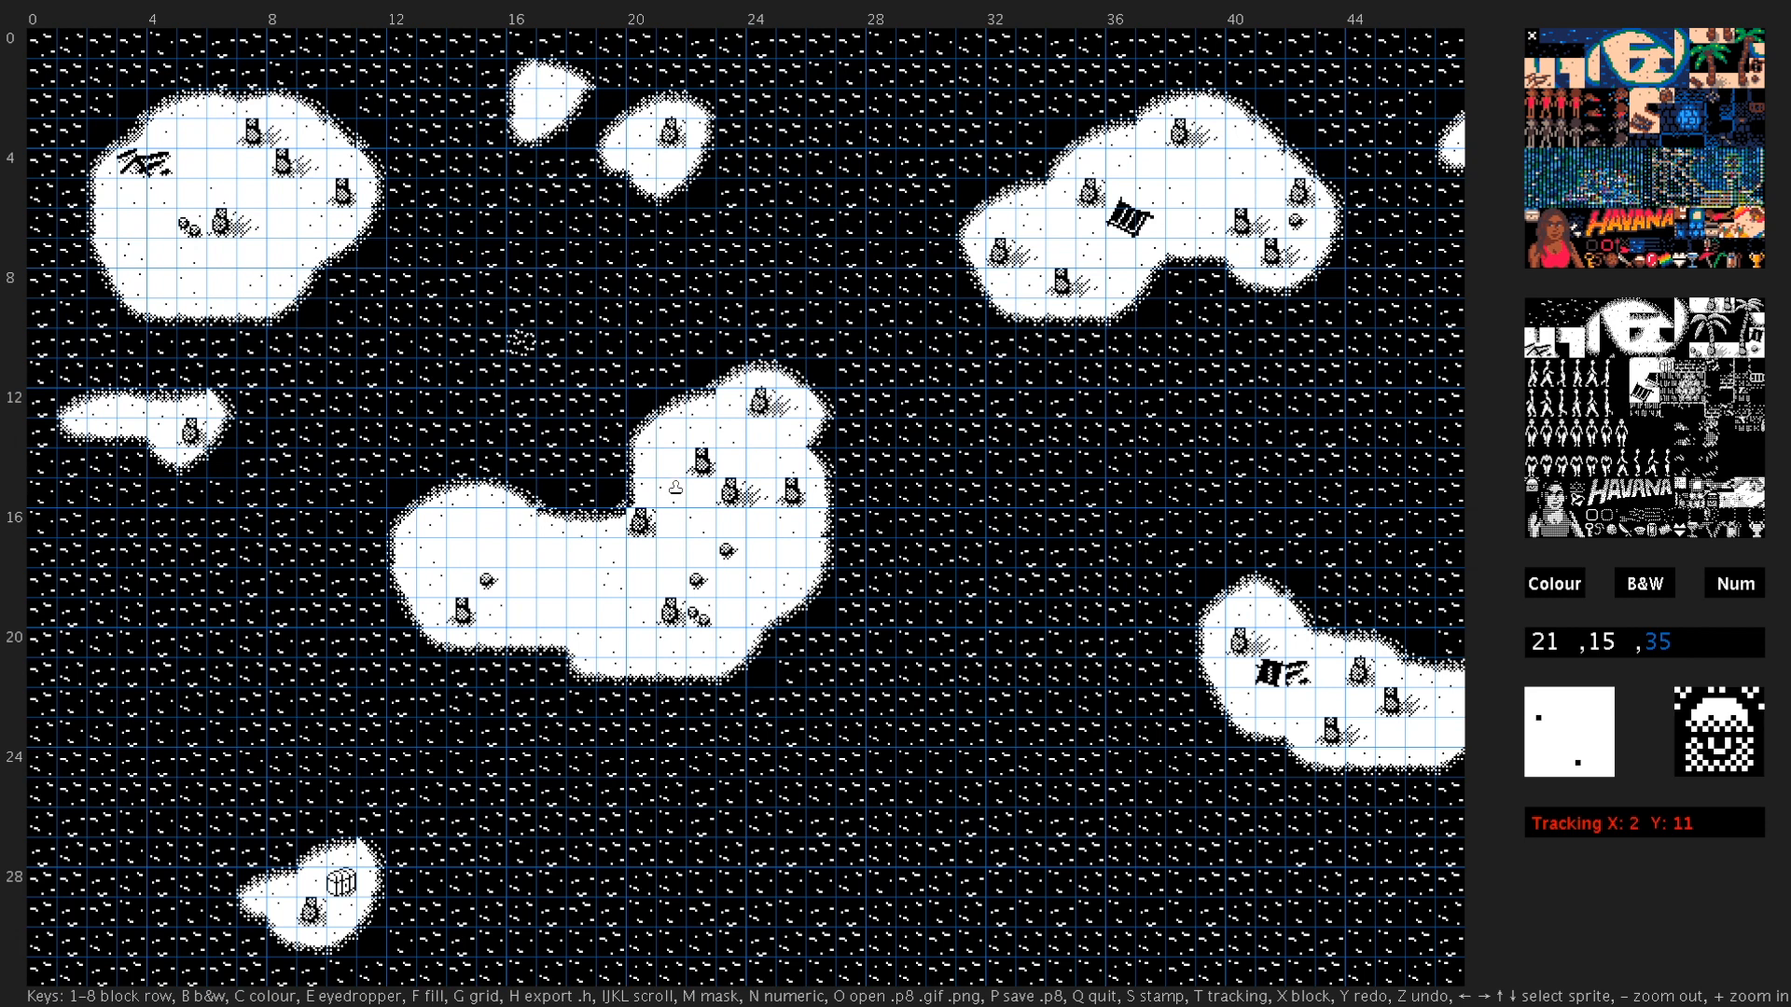
{"action": "key", "text": "plus"}
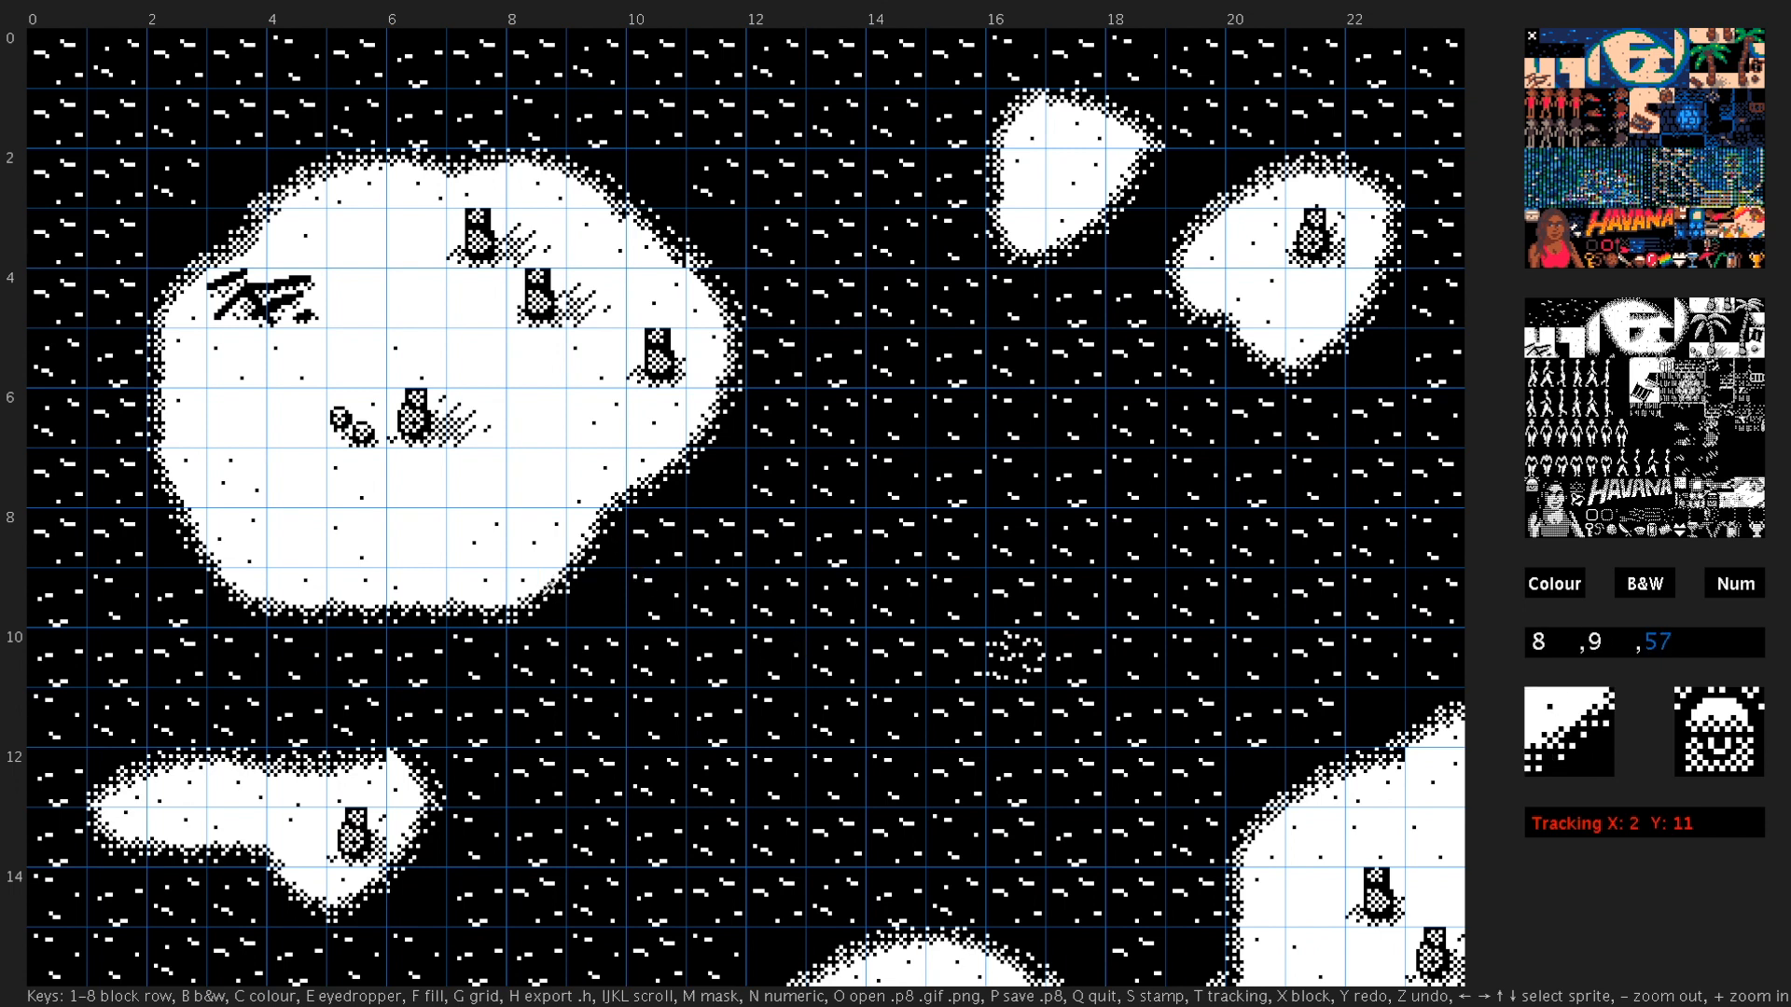
- Sample shoreline tile 57 at cell 8,9 with the eyedropper and mask all other tiles across the map
{"action": "key", "text": "e"}
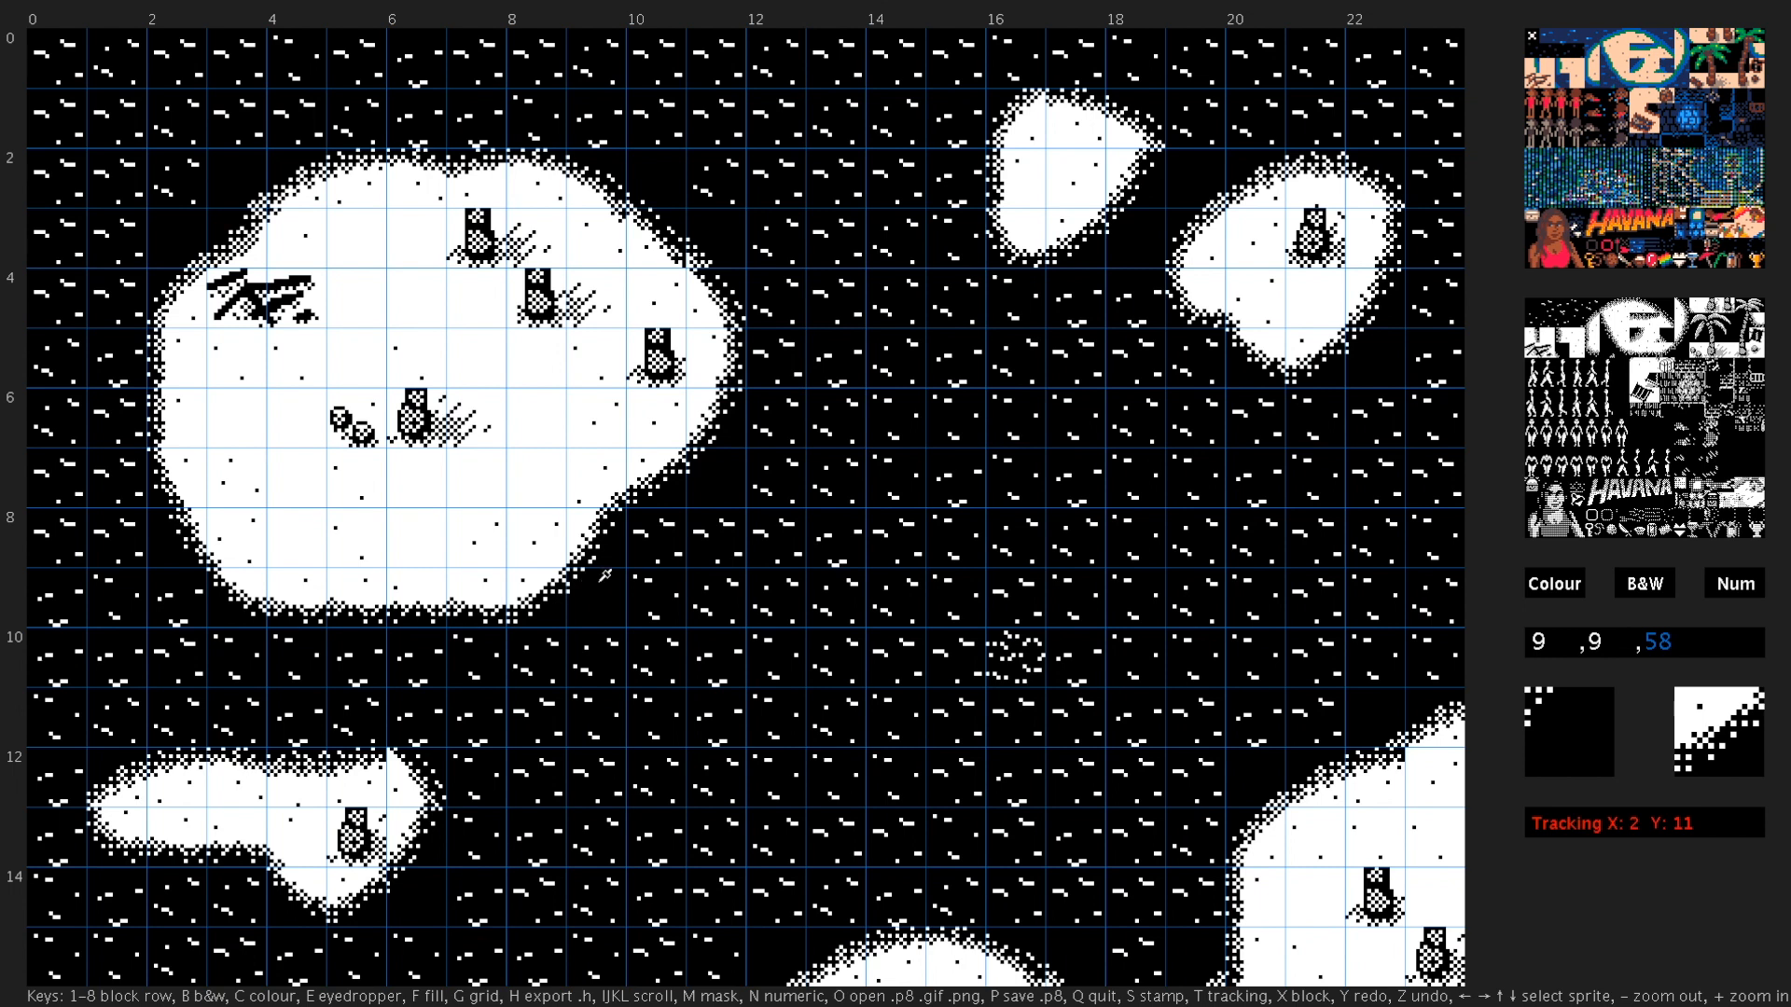
{"action": "key", "text": "m"}
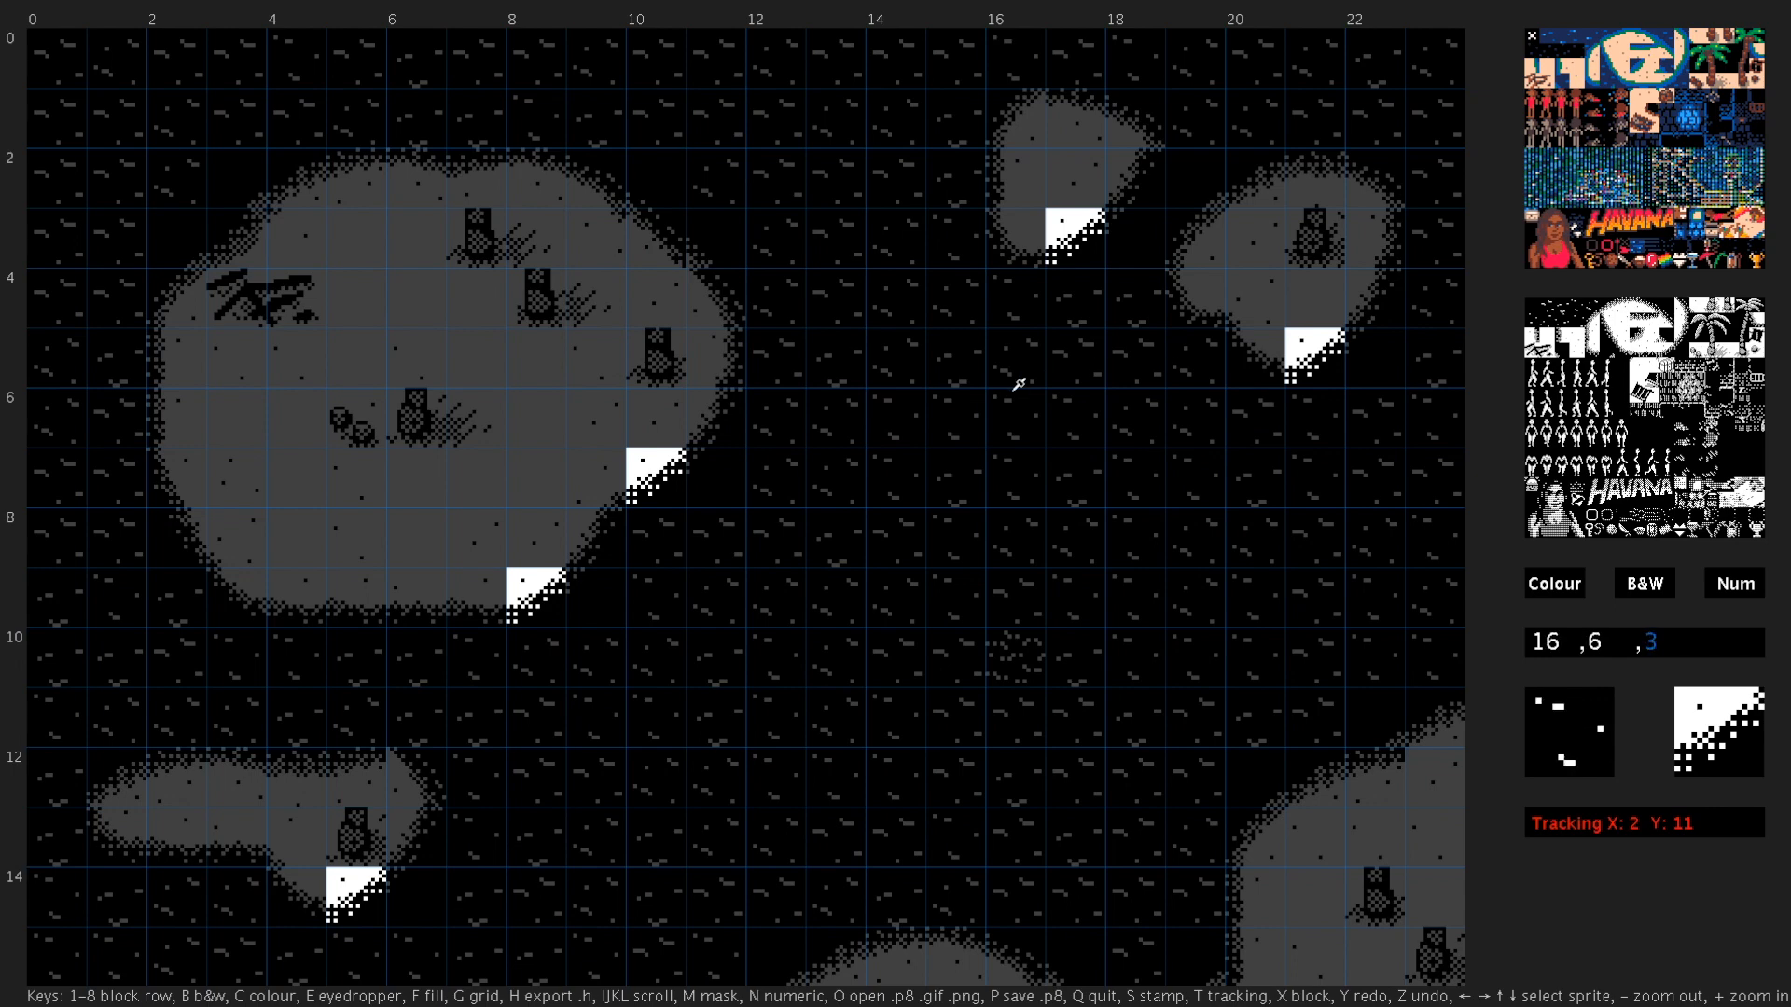
{"action": "key", "text": "minus"}
{"action": "key", "text": "minus"}
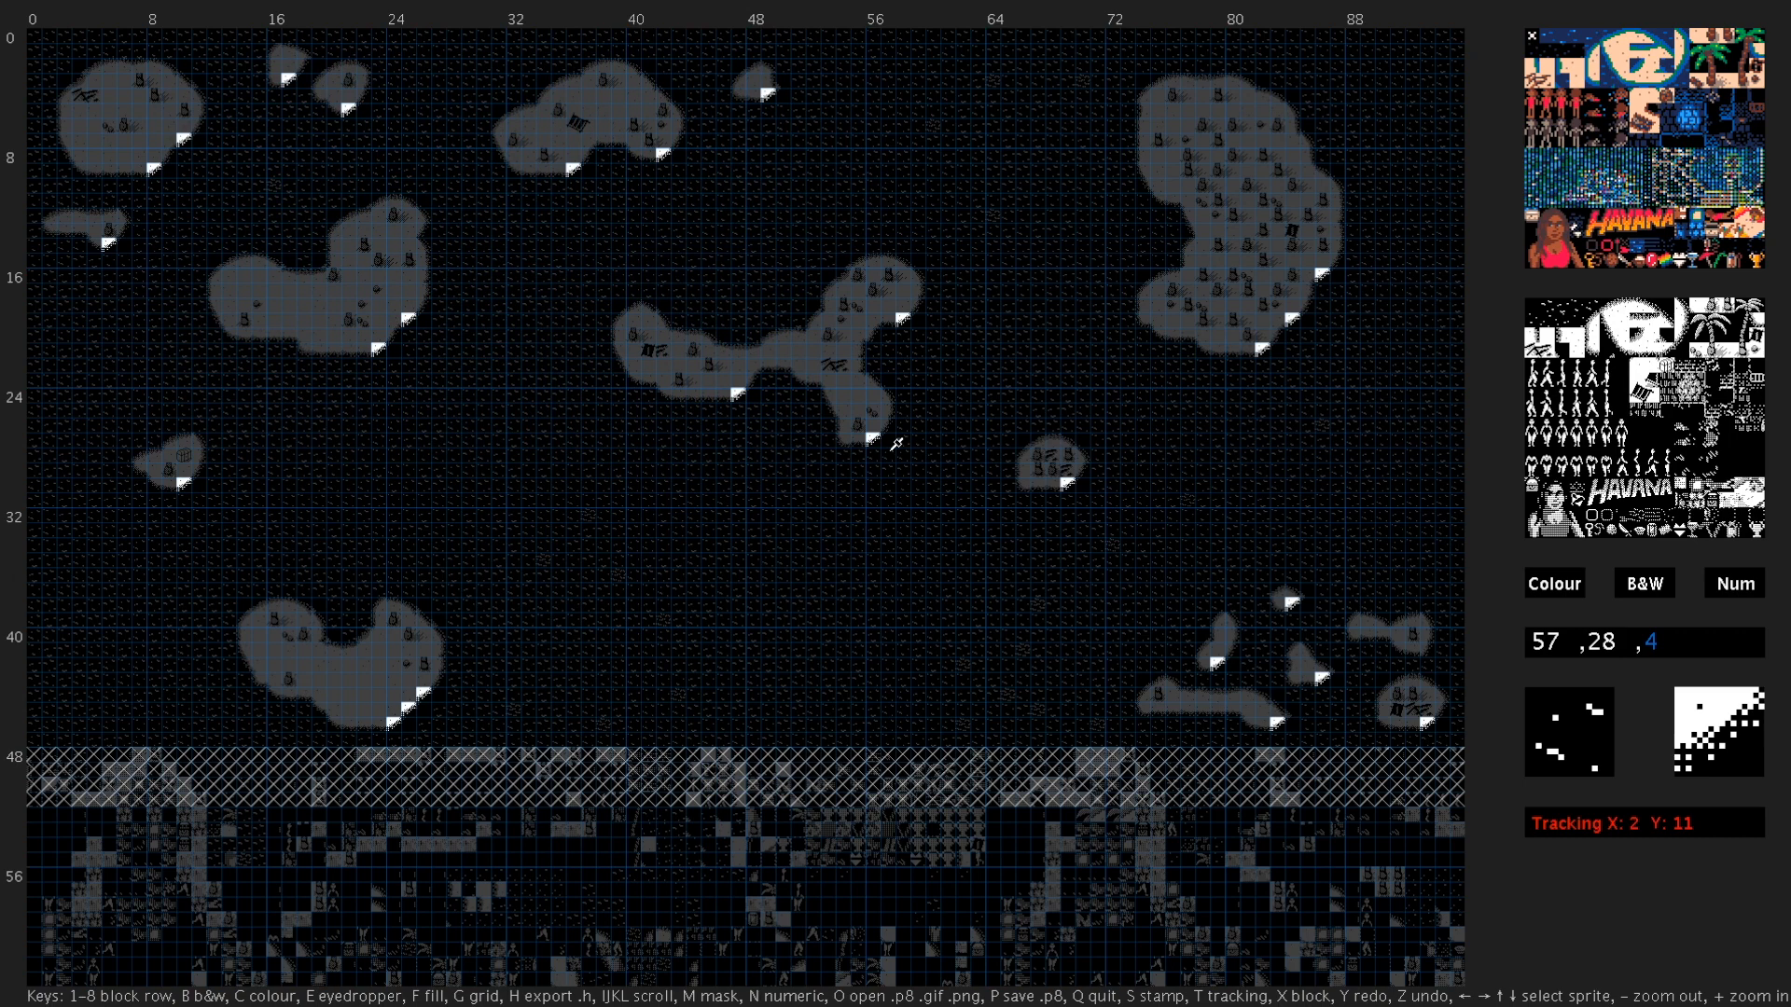
- Show the masked map as tile numbers, and return it to the full colour view without the mask
{"action": "key", "text": "n"}
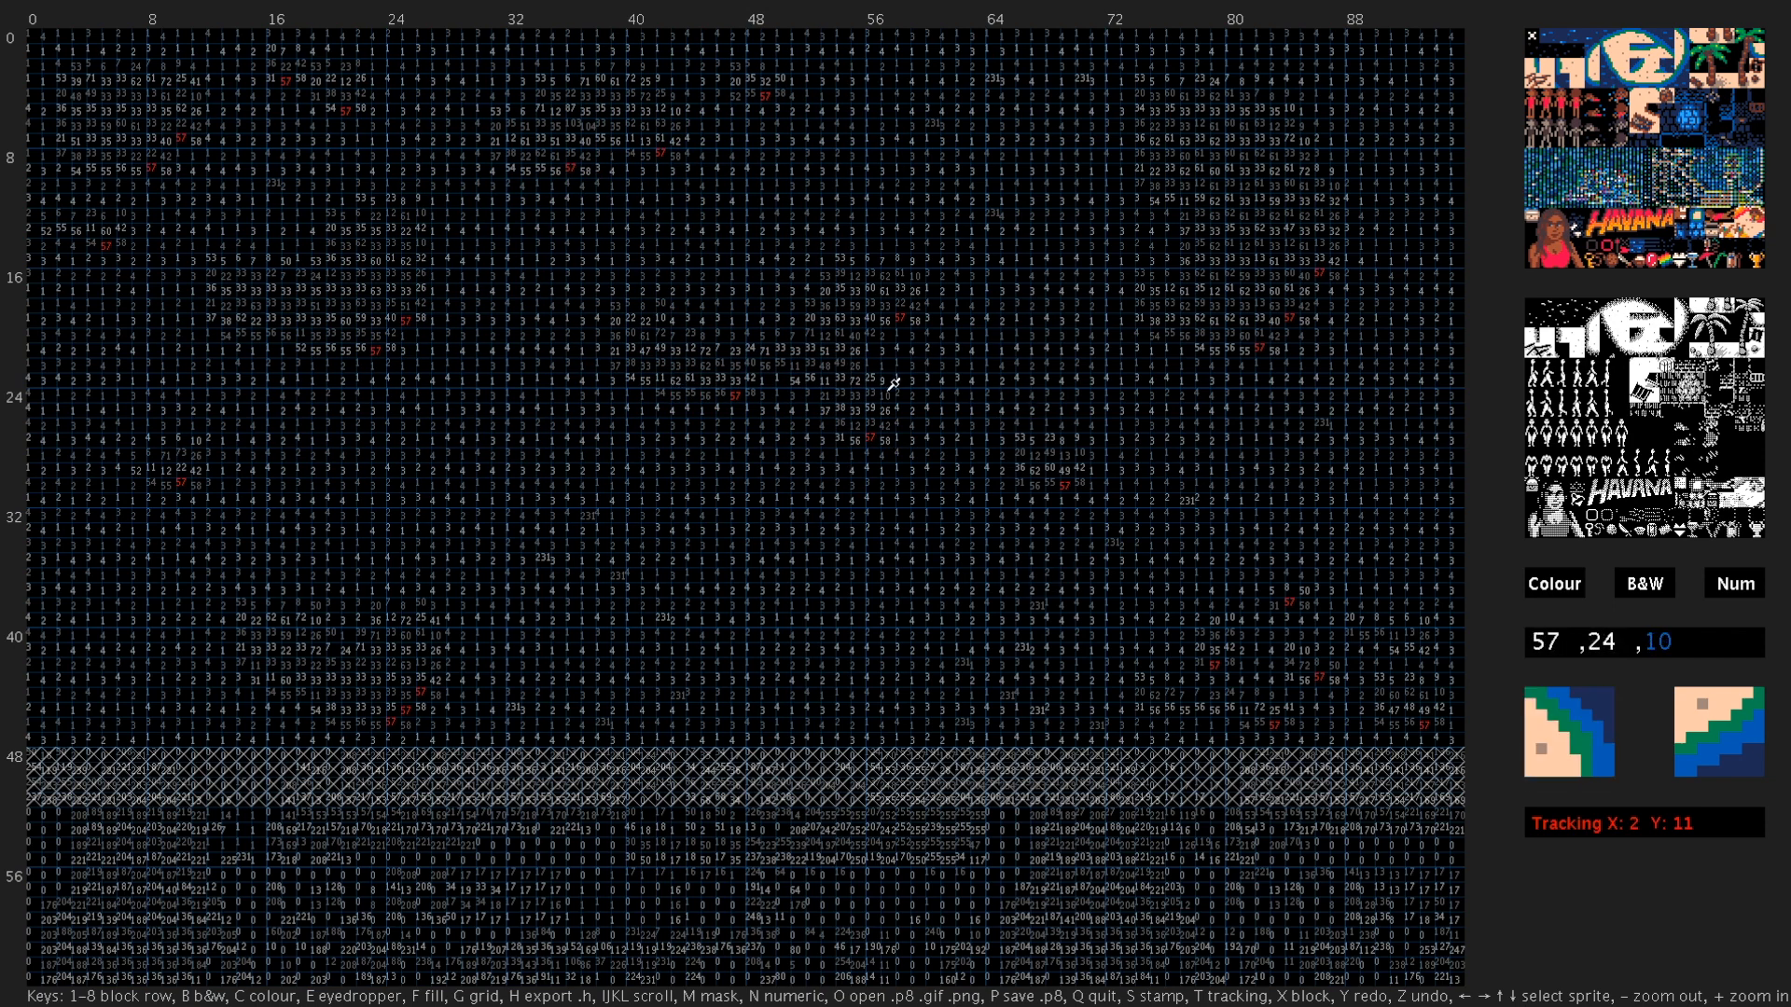
{"action": "key", "text": "c"}
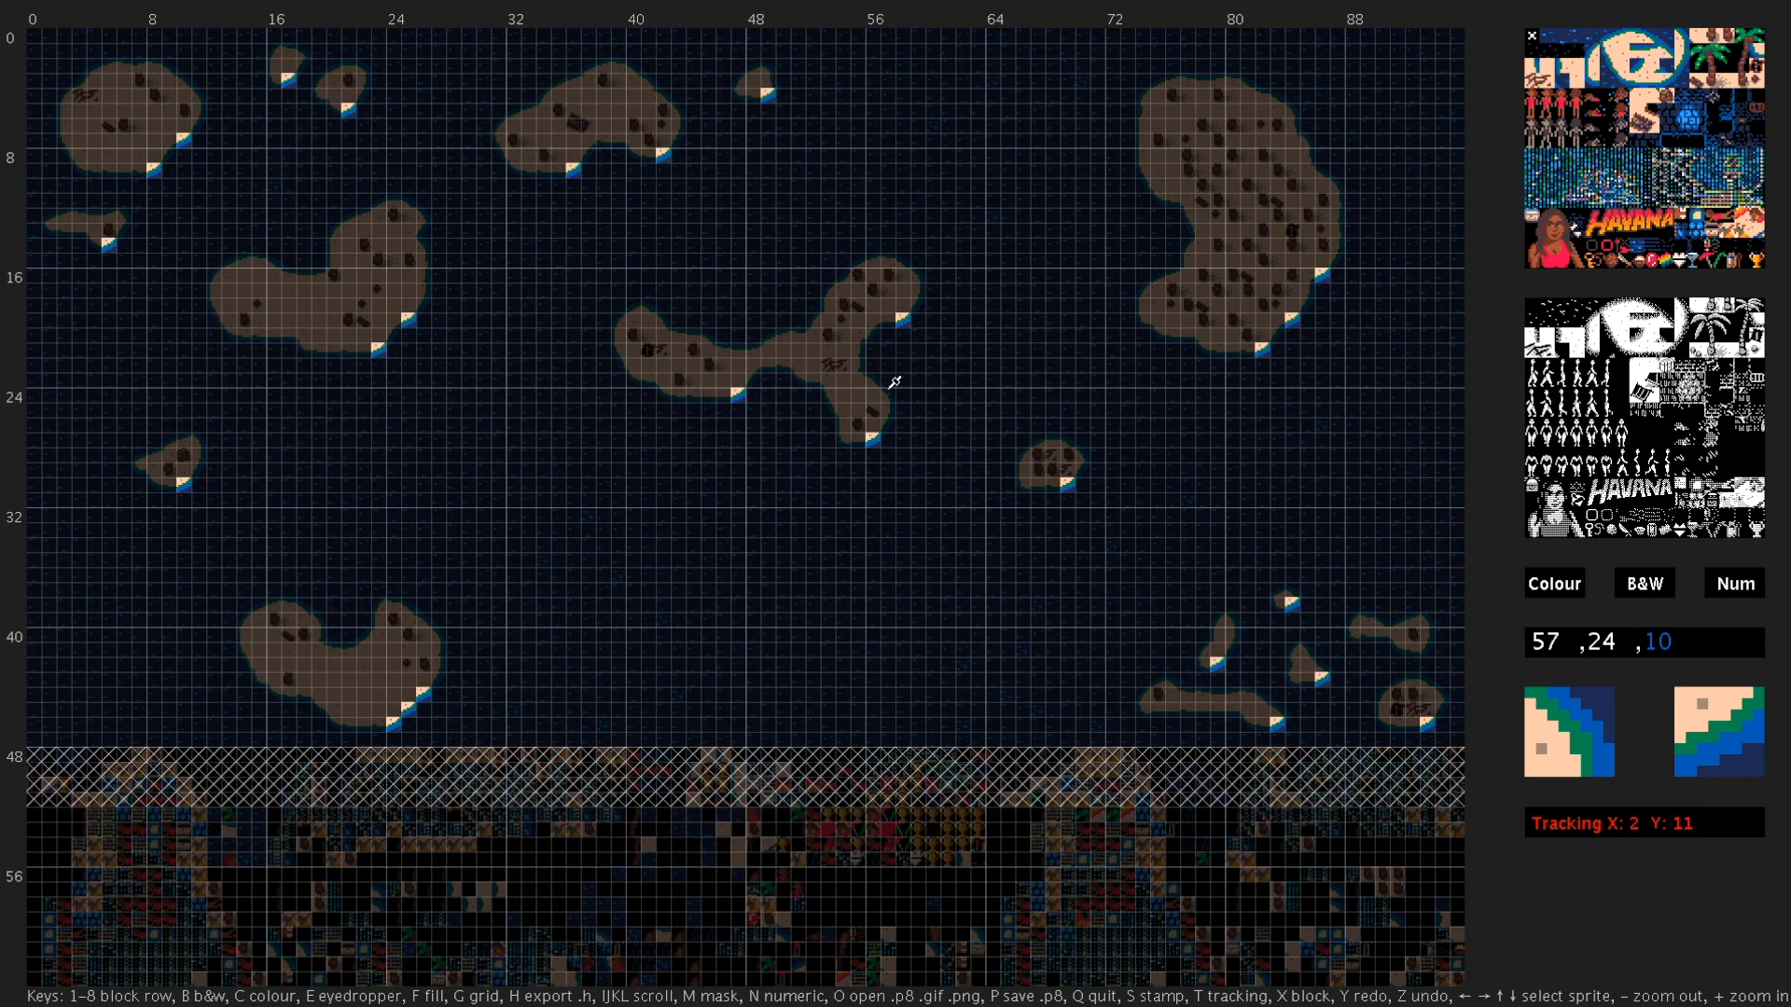
{"action": "key", "text": "m"}
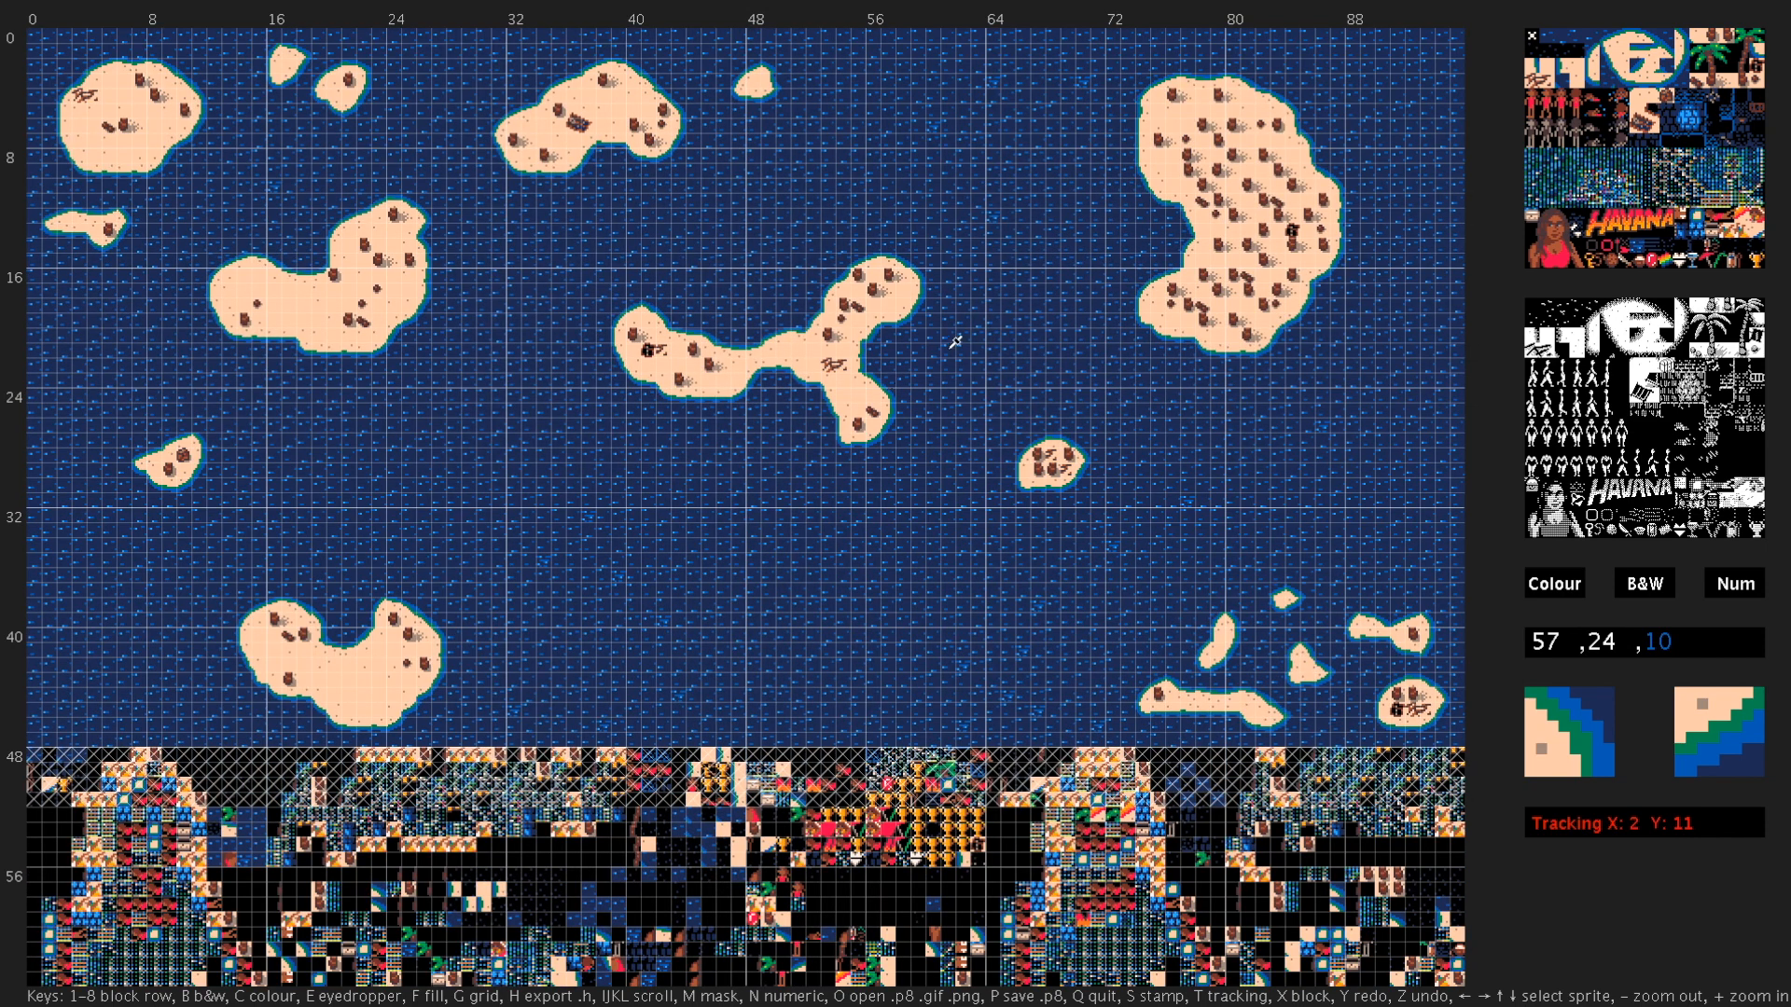